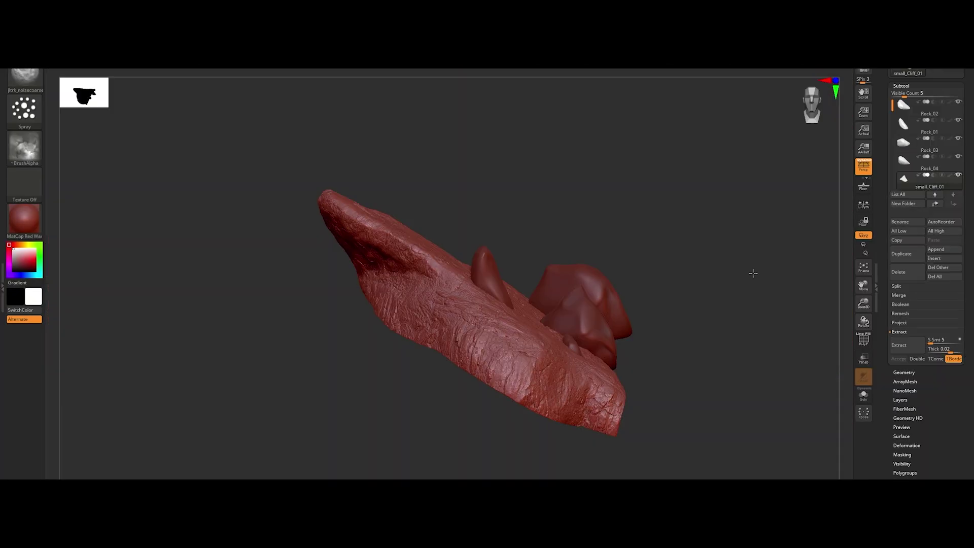
Step: Orbit in closer on the mountain sculpt to inspect its rocky peak
mouse_move(752, 272)
left_mouse_down()
mouse_move(198, 313)
mouse_move(294, 312)
left_mouse_up()
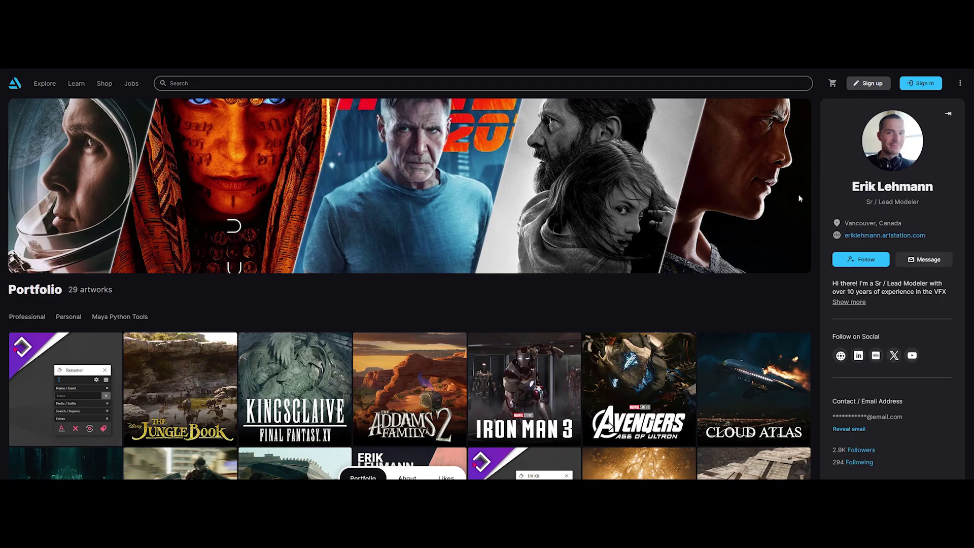
Step: Scroll down the ArtStation profile until the Portfolio artwork grid appears
scroll(437, 228, "down", 6)
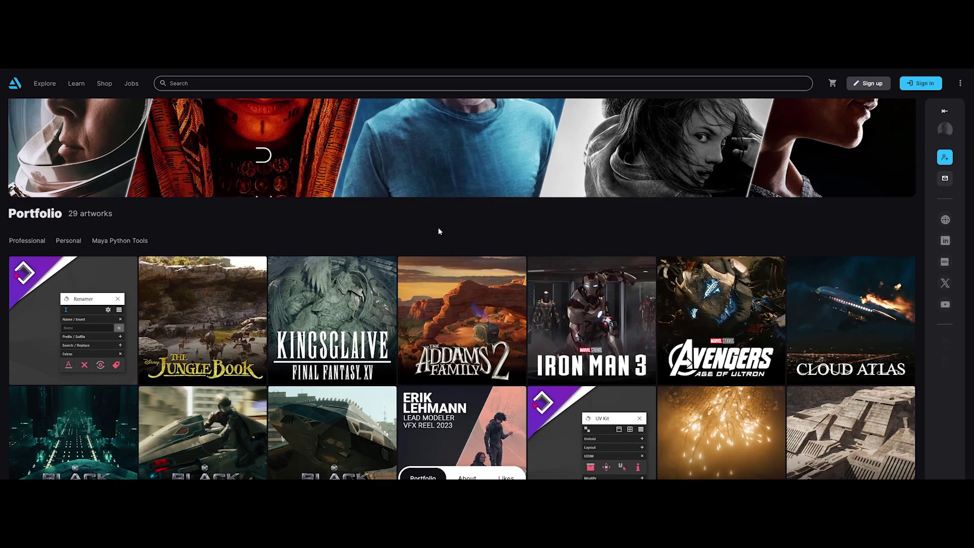
scroll(437, 227, "down", 3)
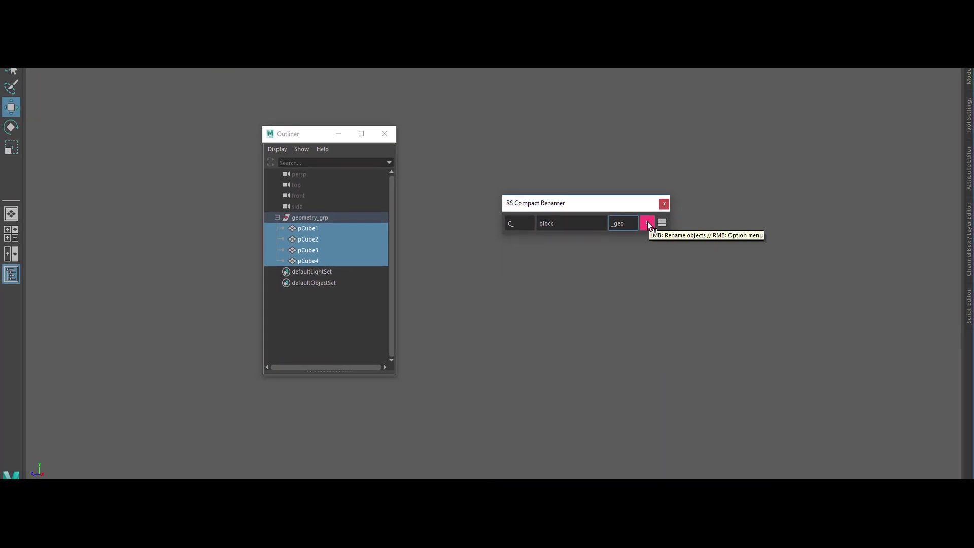
Step: Rename the selected cubes with the prefix Front and the suffix _end
left_click(647, 222)
left_click(512, 224)
type("Front")
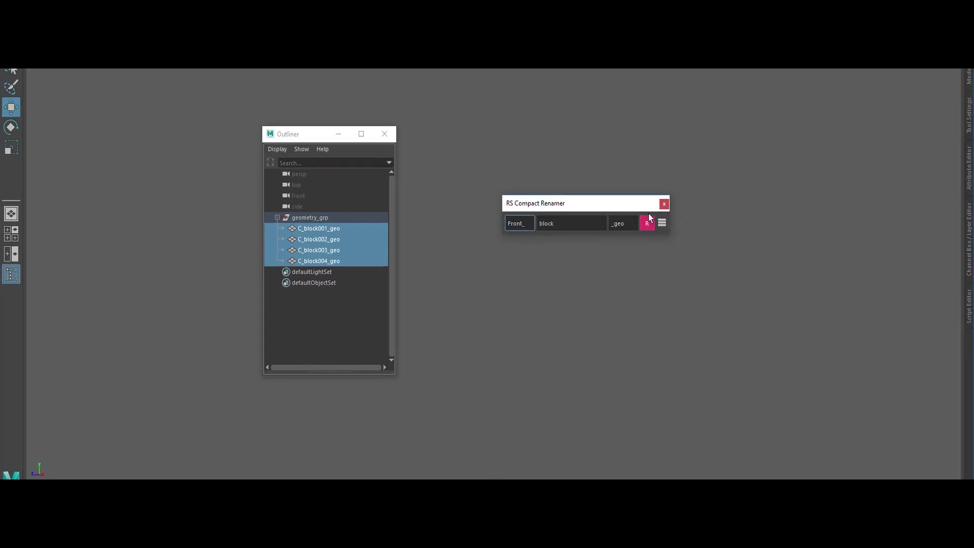
left_click(608, 224)
type("_end")
right_click(646, 220)
key("Escape")
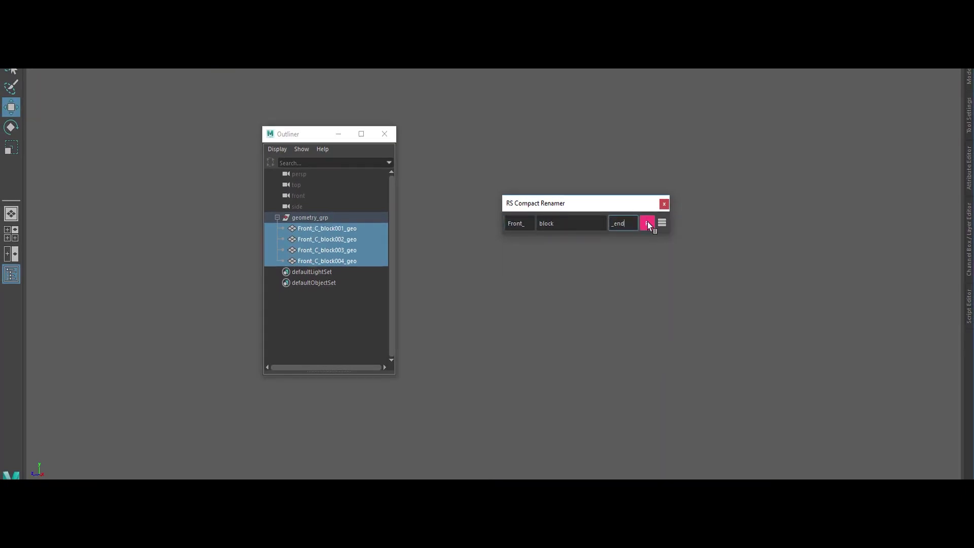
left_click(648, 221)
Step: Replace the cubes' base name with 'c' and pick a rename mode option
double_click(547, 223)
type("cube")
right_click(648, 223)
key("Escape")
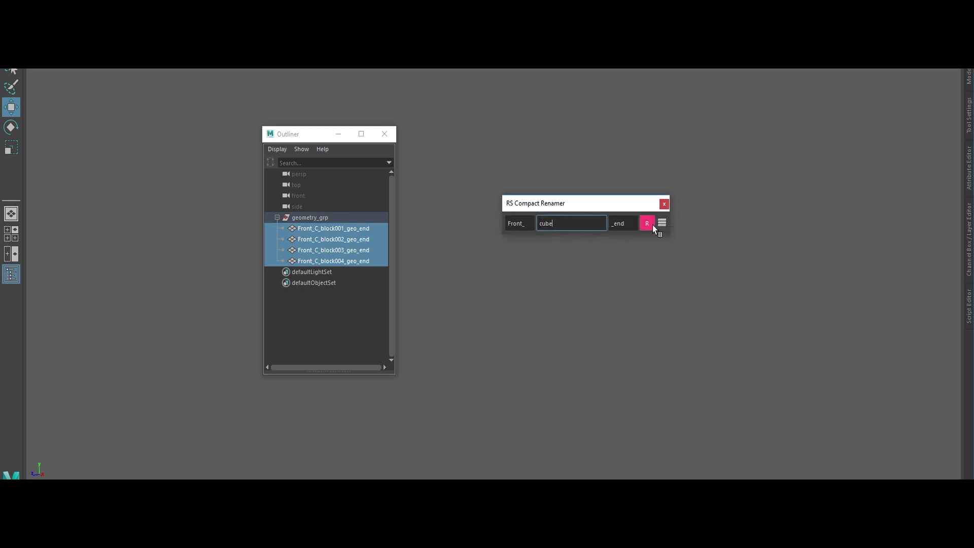
left_click(647, 223)
right_click(647, 223)
left_click(667, 322)
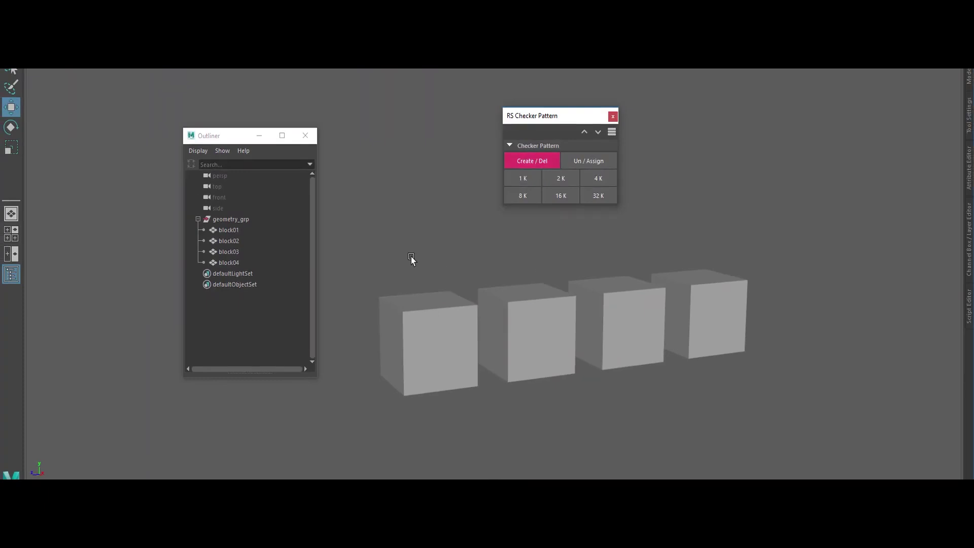
Step: Checker the first two blocks, trying 2K to 32K resolutions, then assign it to all four cubes
left_click_drag(410, 261, 513, 381)
left_click(588, 161)
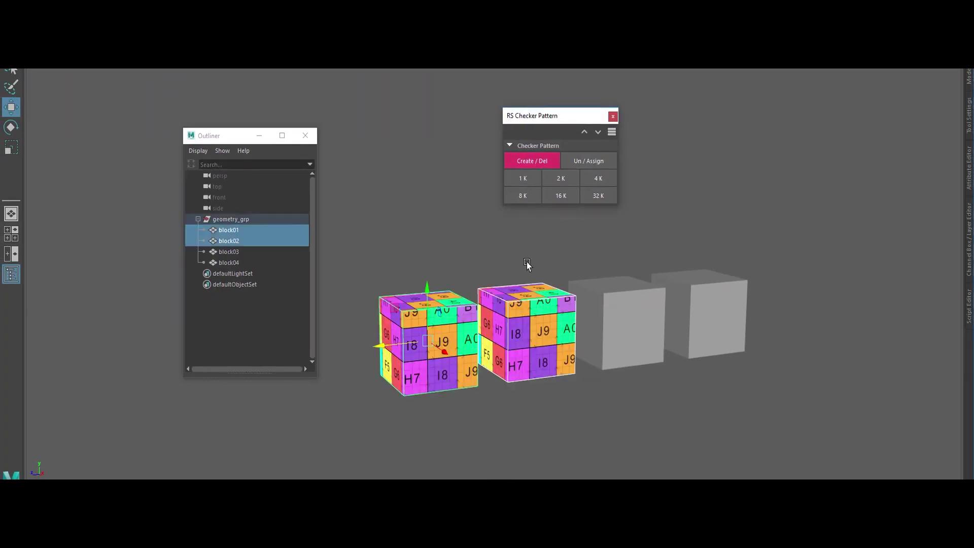
left_click(567, 181)
left_click(599, 180)
left_click(523, 196)
left_click(560, 195)
left_click(596, 195)
left_click(565, 179)
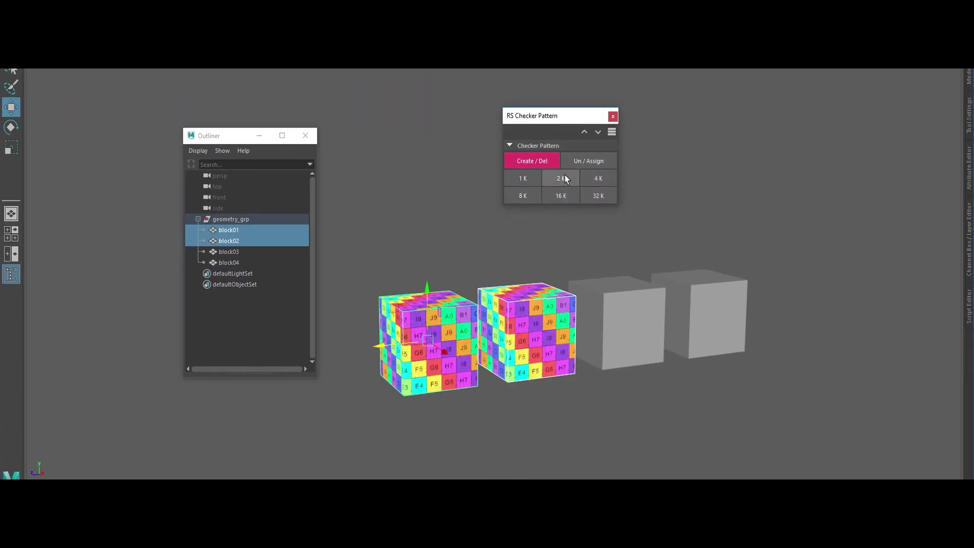
left_click(595, 162)
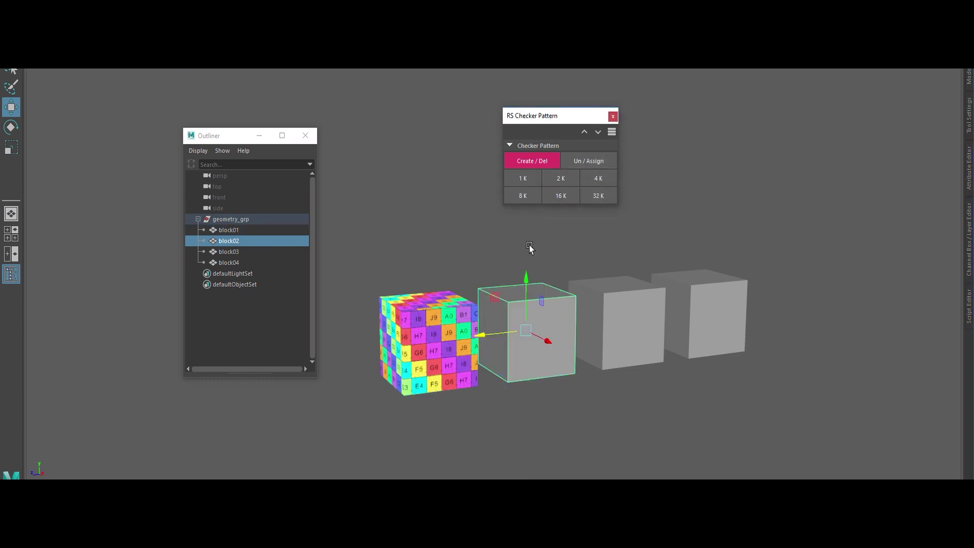
left_click(532, 161)
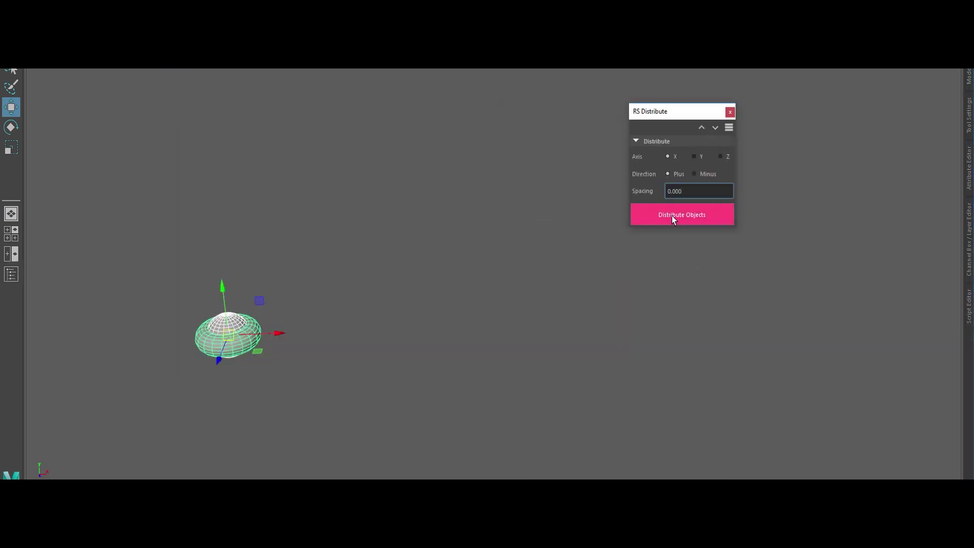
Step: Distribute the stacked objects along X in the Plus direction with 0.7 spacing
left_click(672, 215)
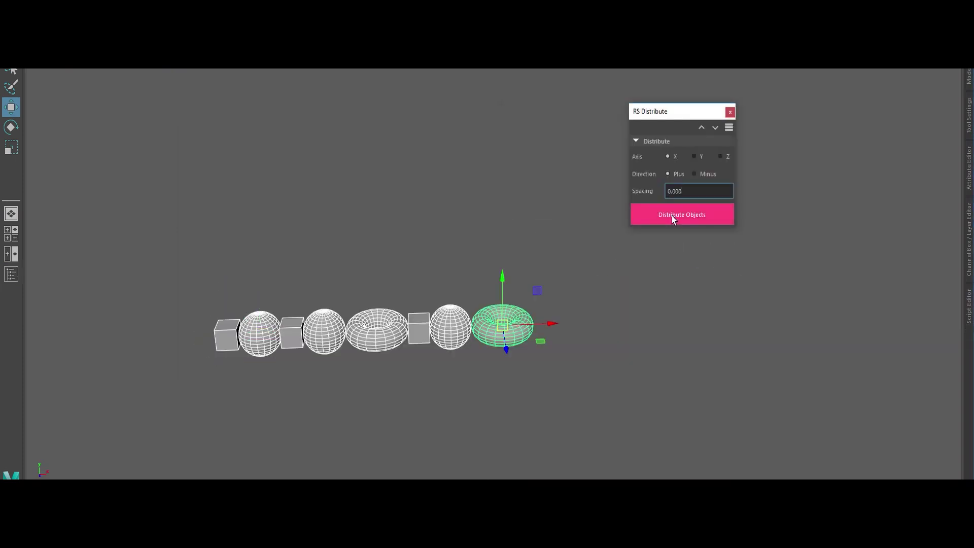
left_click(694, 157)
left_click(694, 174)
left_click(691, 213)
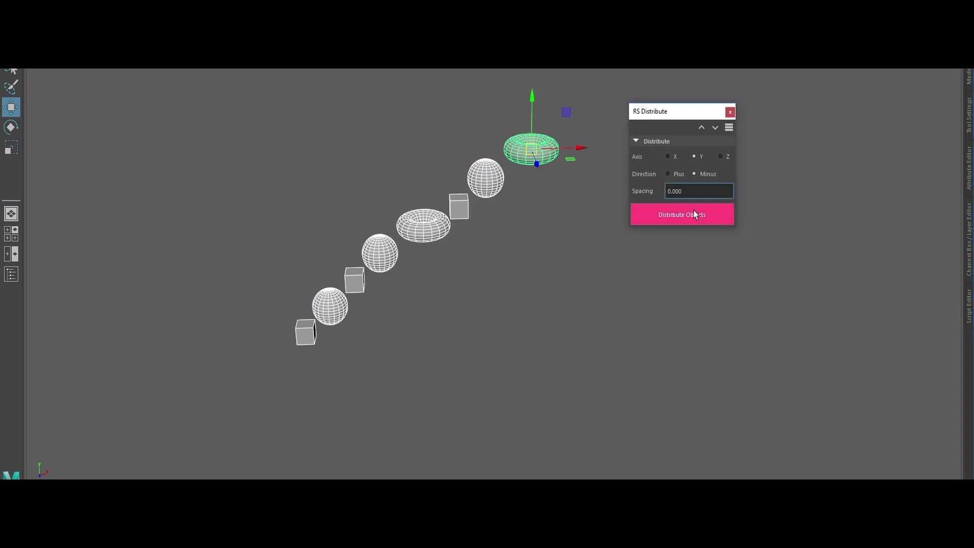
key("ctrl+z")
key("ctrl+z")
key("ctrl+z")
key("ctrl+z")
left_click(674, 156)
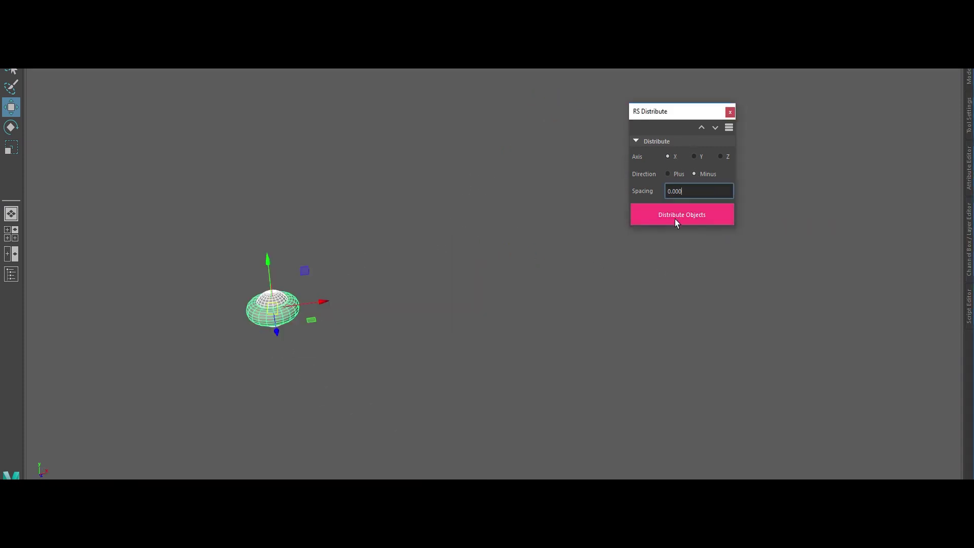
left_click(675, 221)
type("0.7")
left_click(667, 173)
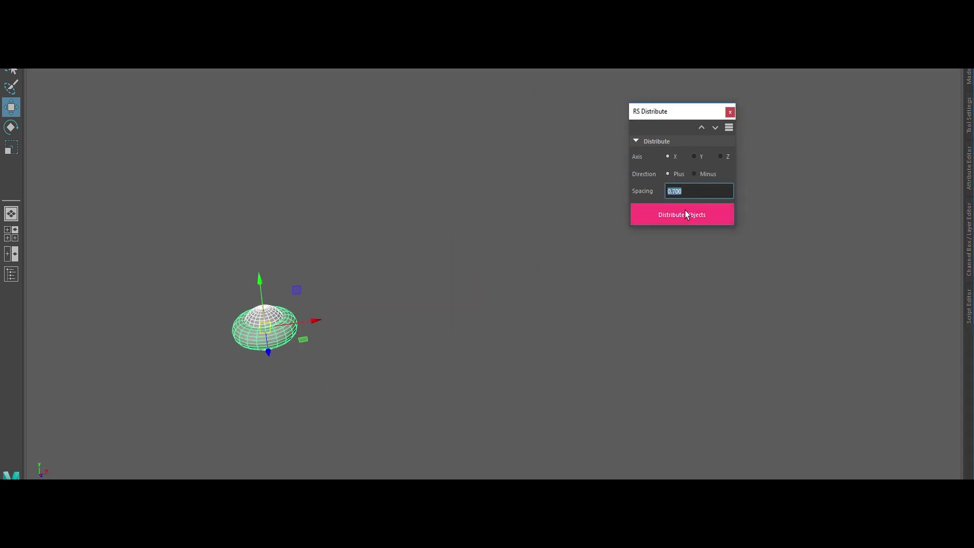
left_click(685, 210)
middle_click_drag(613, 360, 596, 411, "alt")
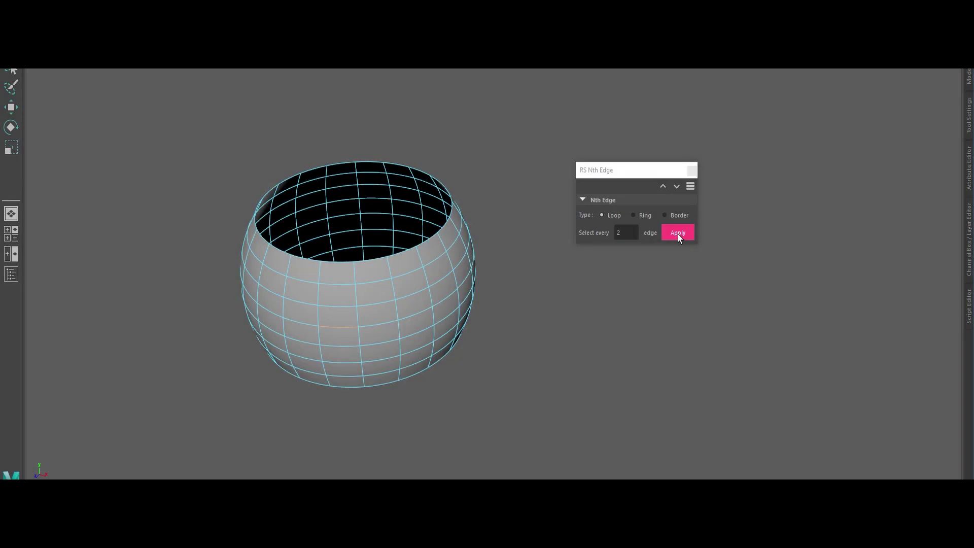
Step: Pick starting edges on the bowl, trying the Border and Ring edge pattern types
left_click(409, 275)
left_click(674, 214)
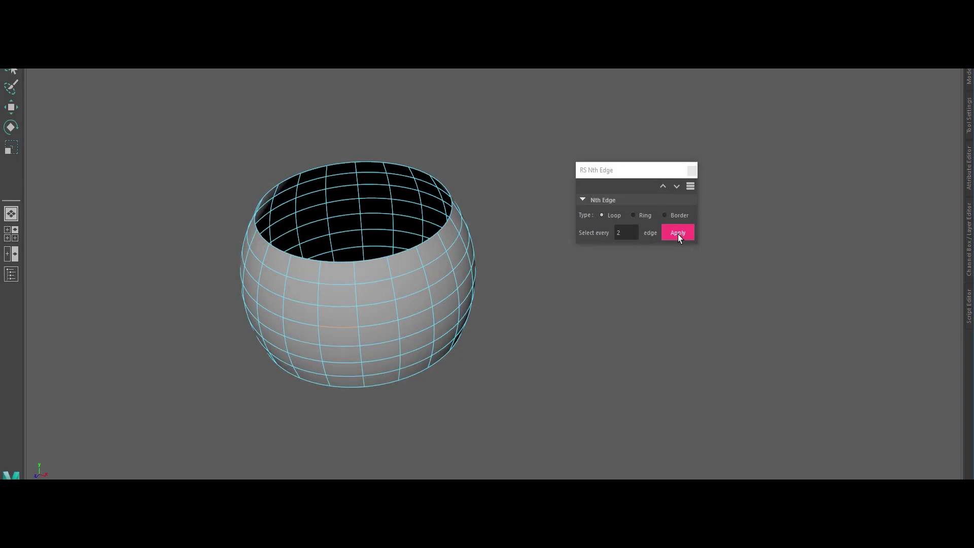
left_click(414, 272)
left_click(633, 215)
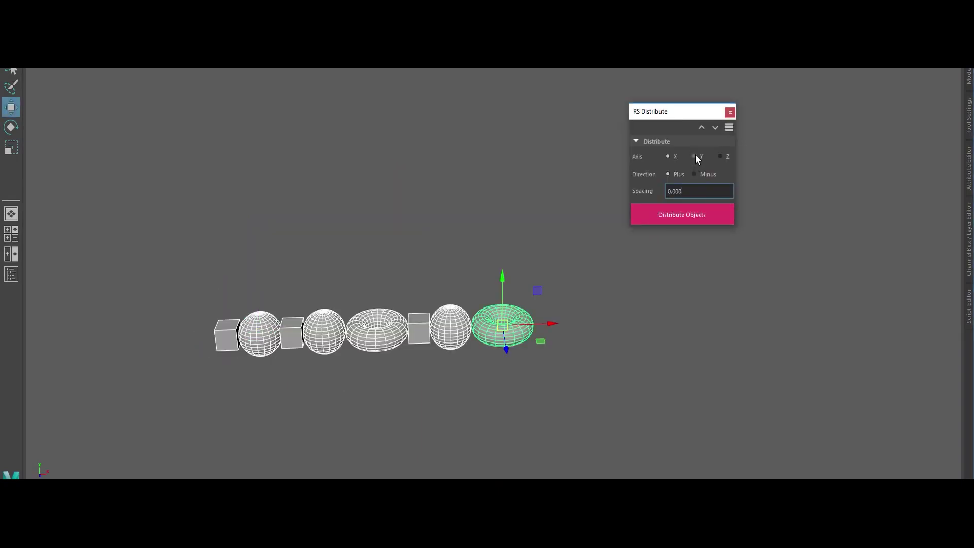
left_click(694, 212)
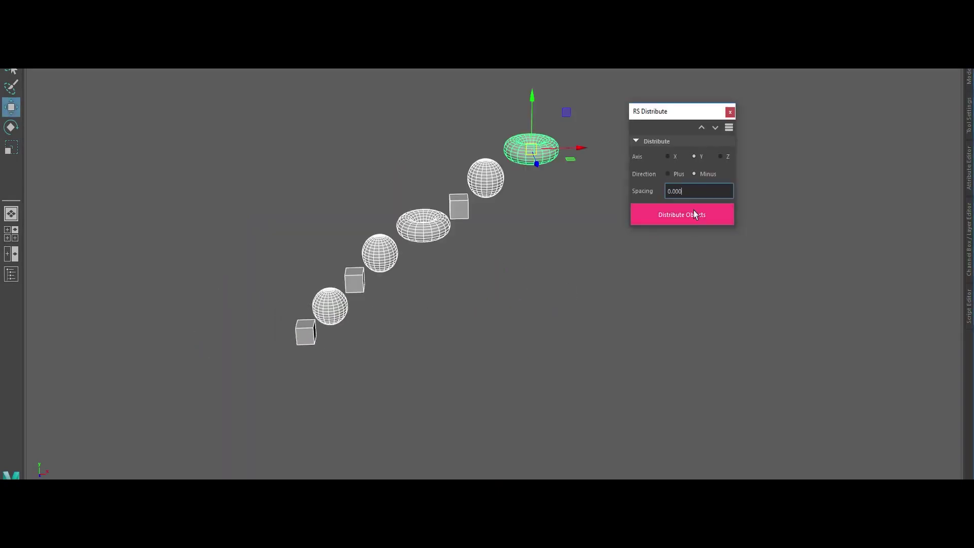
left_click(697, 212)
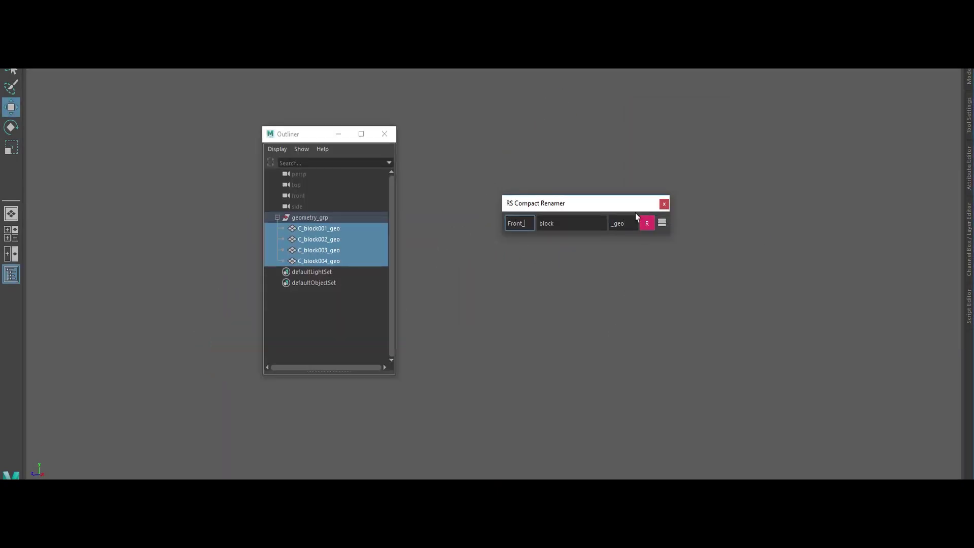
left_click(662, 224)
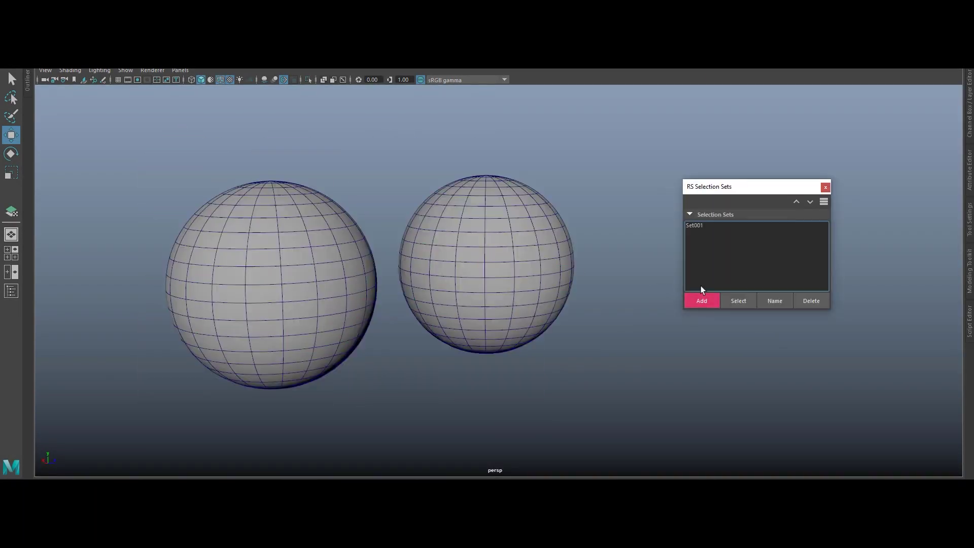
Step: Store the spheres as a selection set named 'obj'
left_click(701, 299)
left_click(774, 301)
type("obj")
left_click_drag(280, 402, 353, 445)
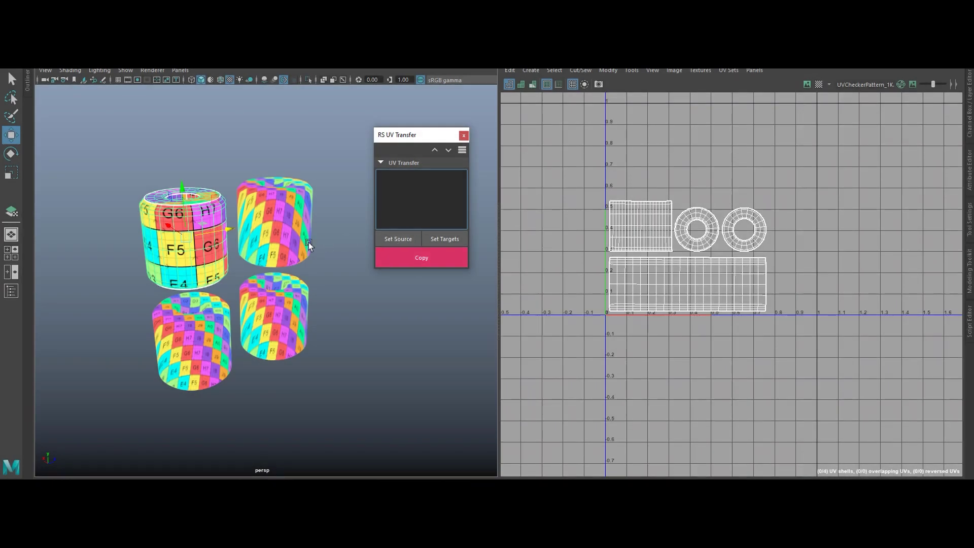
Step: Copy UVs from the source cylinder to the two right-hand cylinders in Component space
left_click(306, 243)
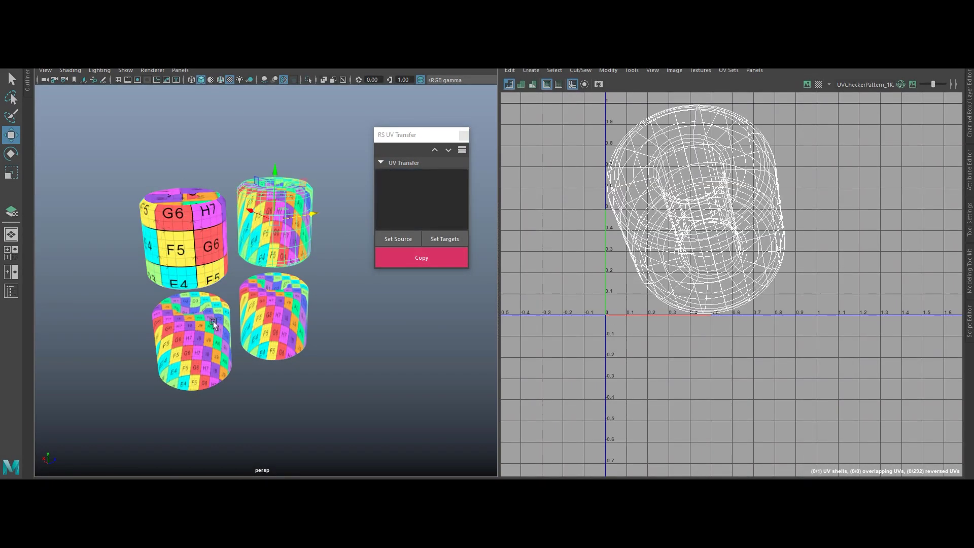
left_click(274, 317, "shift")
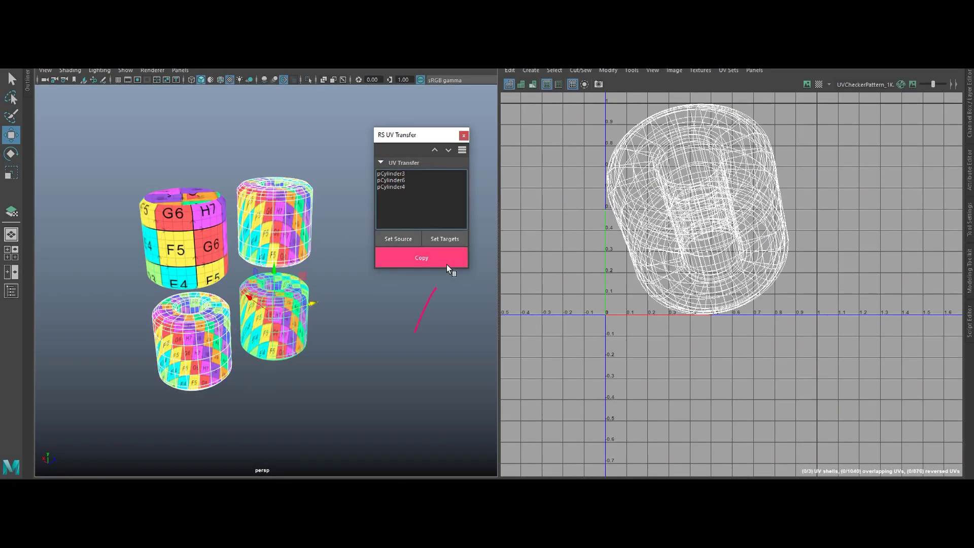
right_click(447, 259)
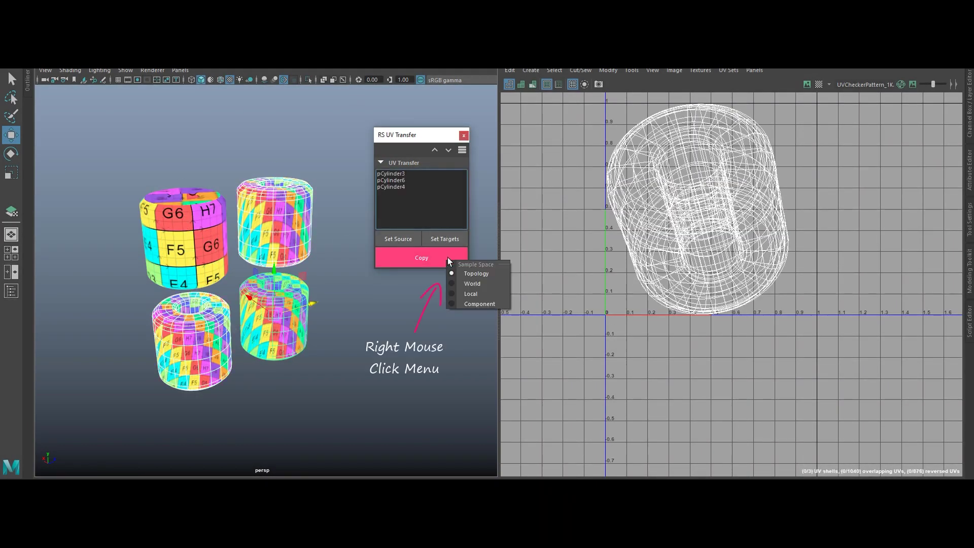
left_click(476, 302)
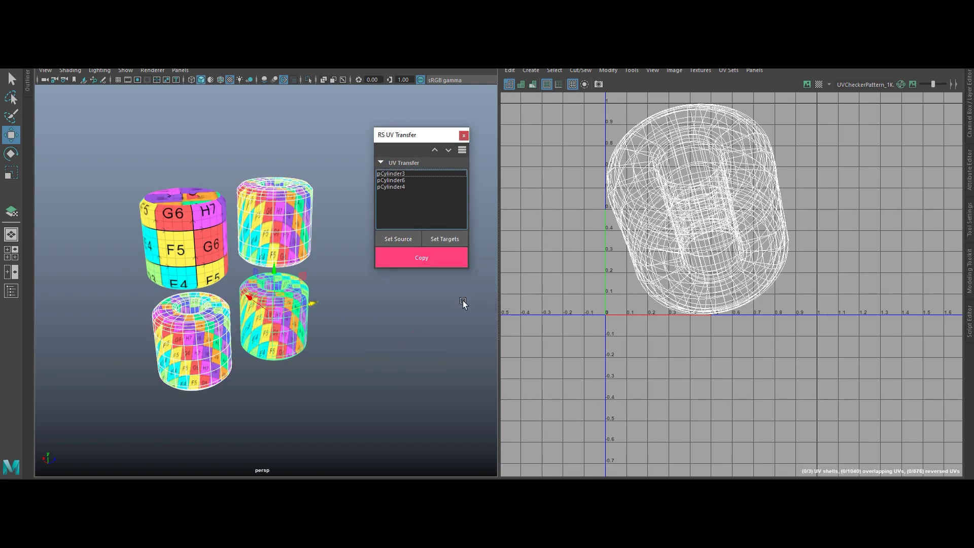
left_click(434, 258)
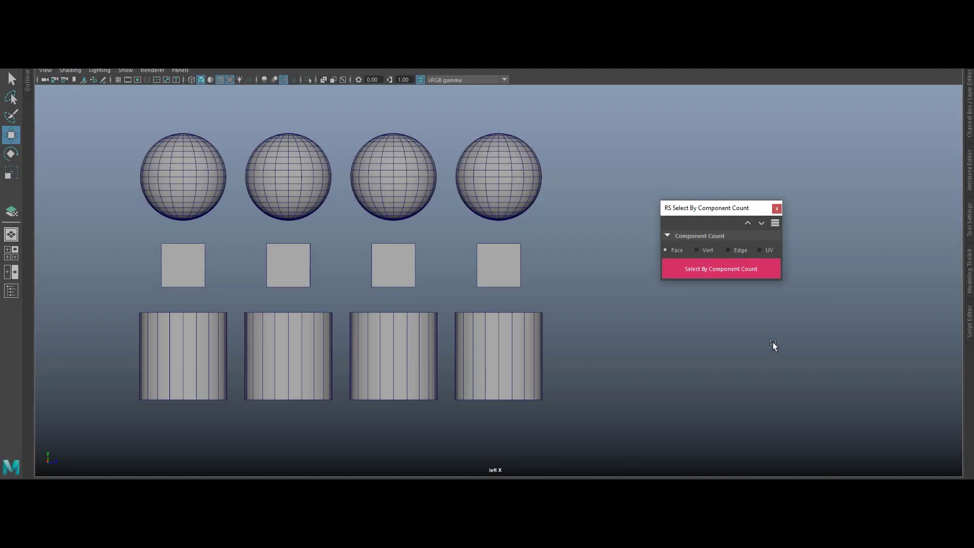
Step: Select spheres, squares and cylinders that share matching face or vertex counts
left_click(671, 249)
left_click(191, 172)
left_click(723, 270)
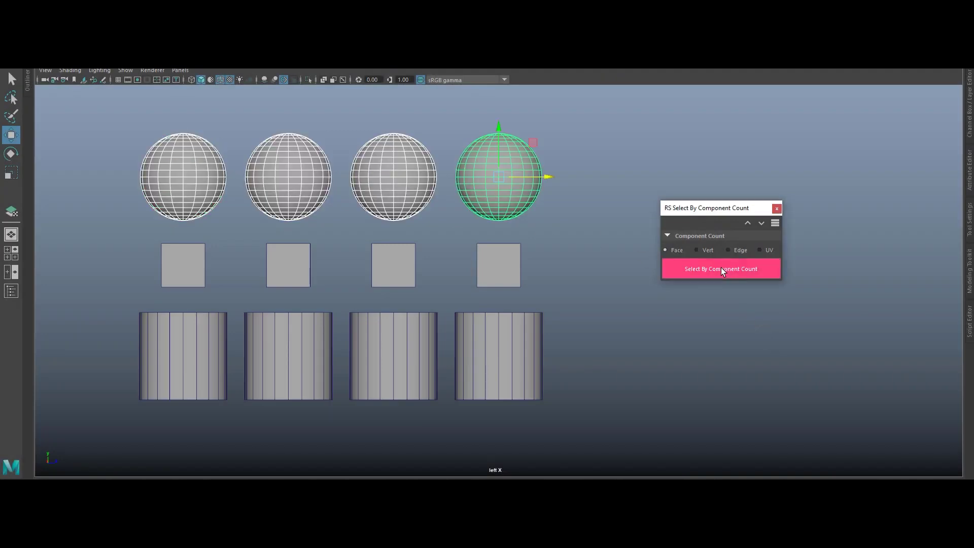
left_click(511, 264)
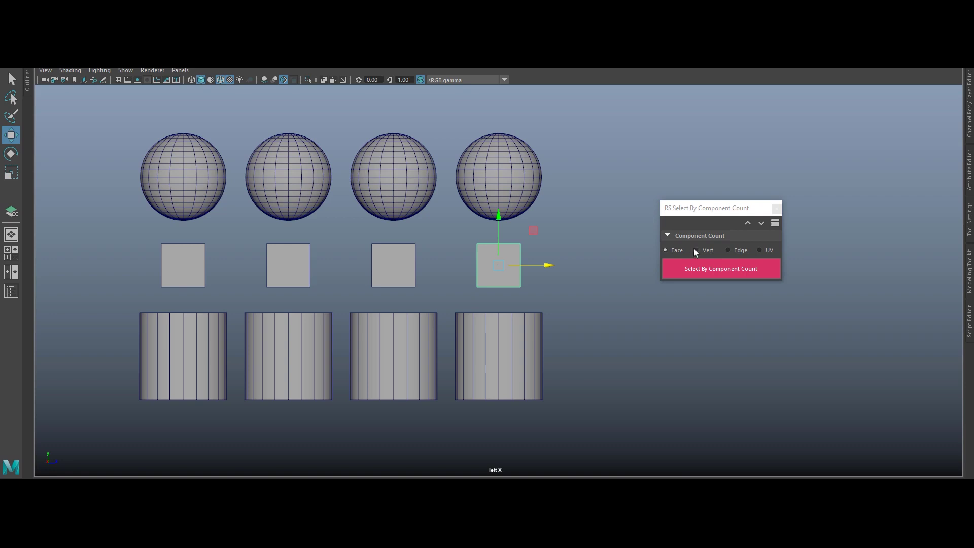
left_click(414, 339)
left_click(707, 270)
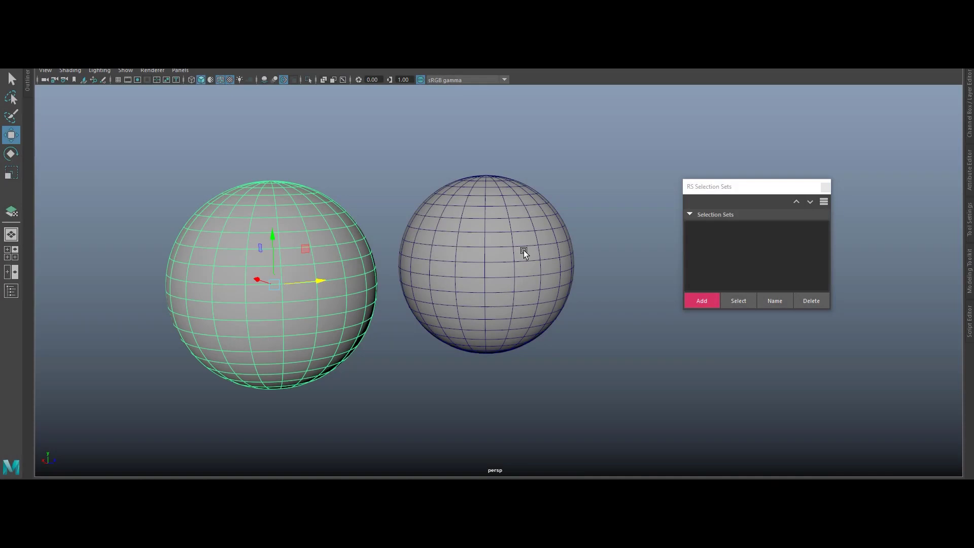
Step: Save the right sphere as selection set Set001 with the description 'objects'
left_click(524, 250, "shift")
left_click(701, 301)
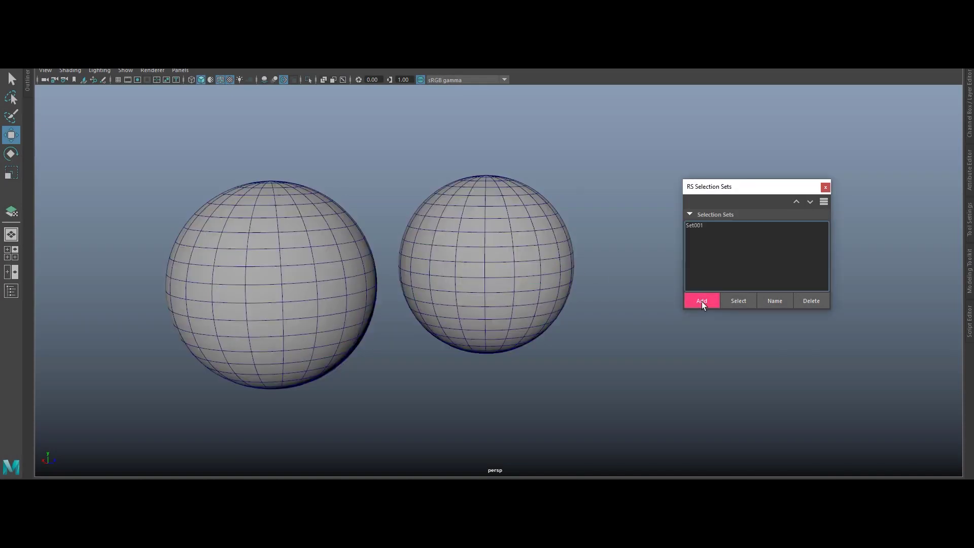
left_click(695, 227)
left_click(774, 302)
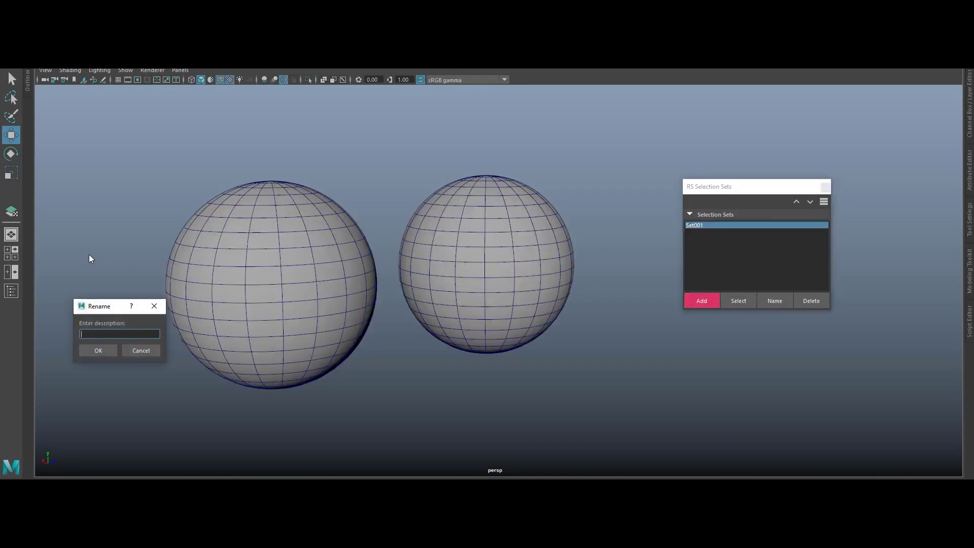
type("objects")
key("Return")
Step: Save the right sphere's faces as Set002 with the description 'faces'
left_click(490, 238)
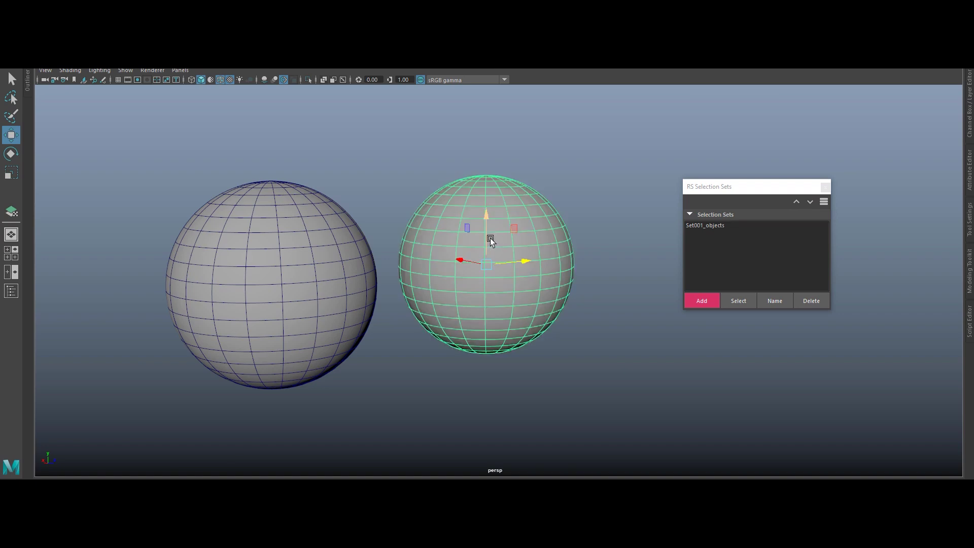
right_click_drag(490, 238, 499, 248)
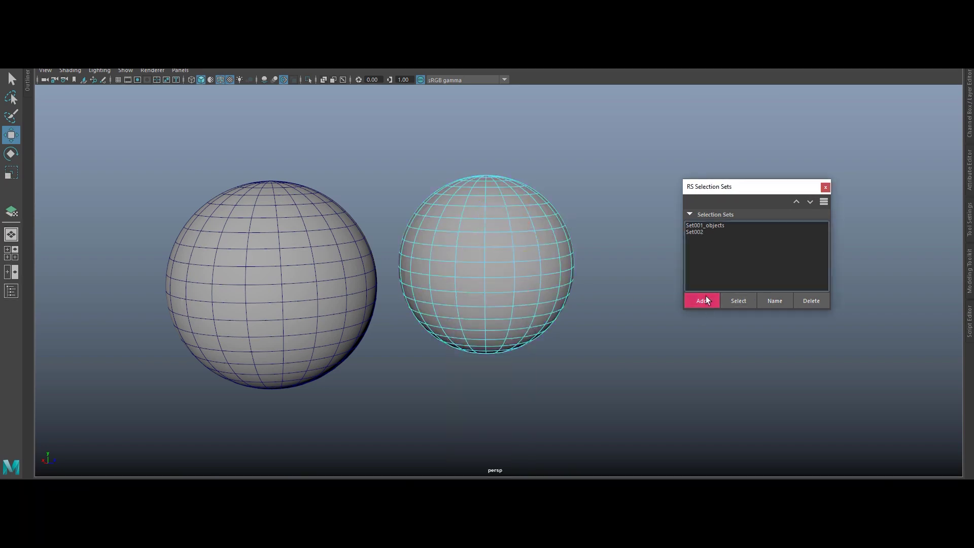
left_click(774, 301)
type("faces")
key("Return")
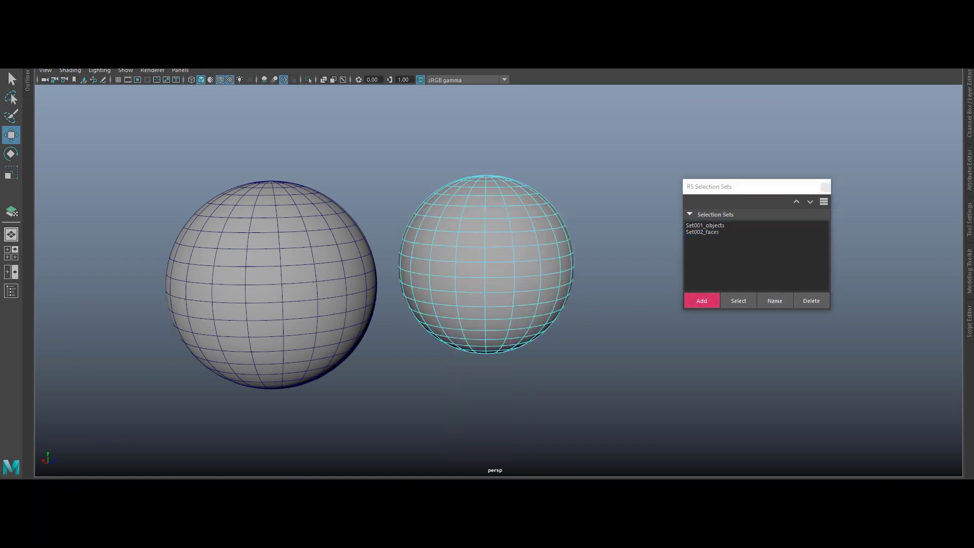
Step: Save the left sphere's top vertices as Set003_vertices
left_click(260, 246)
right_click_drag(261, 247, 262, 289)
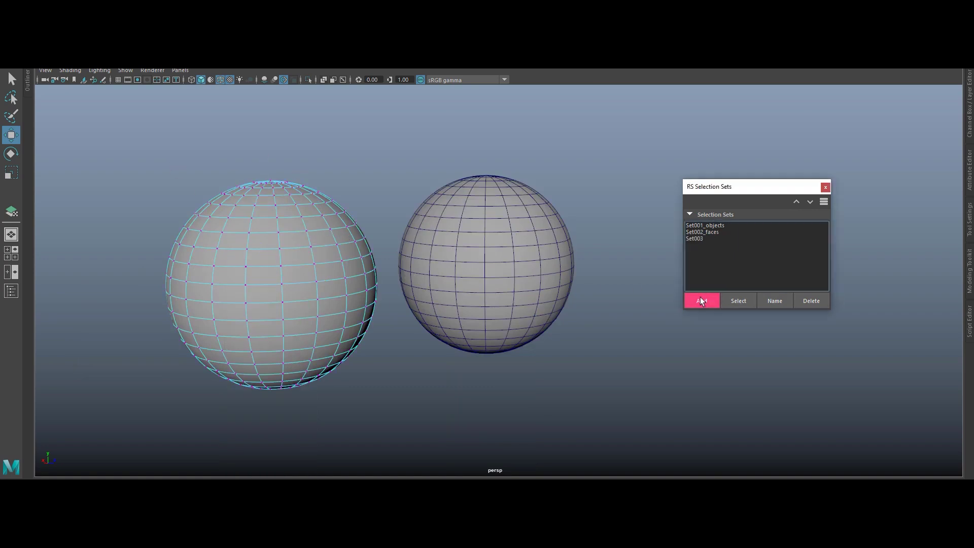
left_click(775, 301)
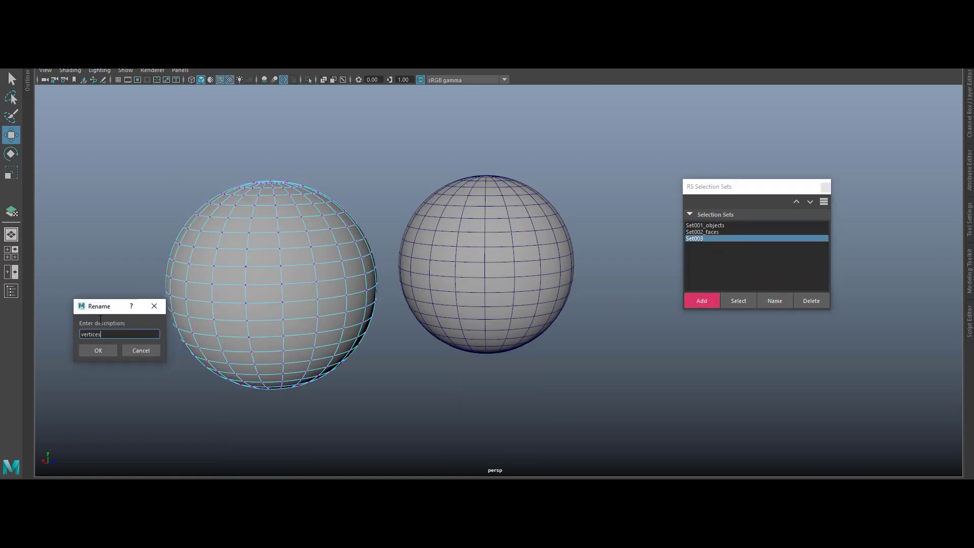
key("Return")
Step: Recall the sphere from Set001_objects and the faces from Set002_faces
left_click(713, 227)
left_click(739, 301)
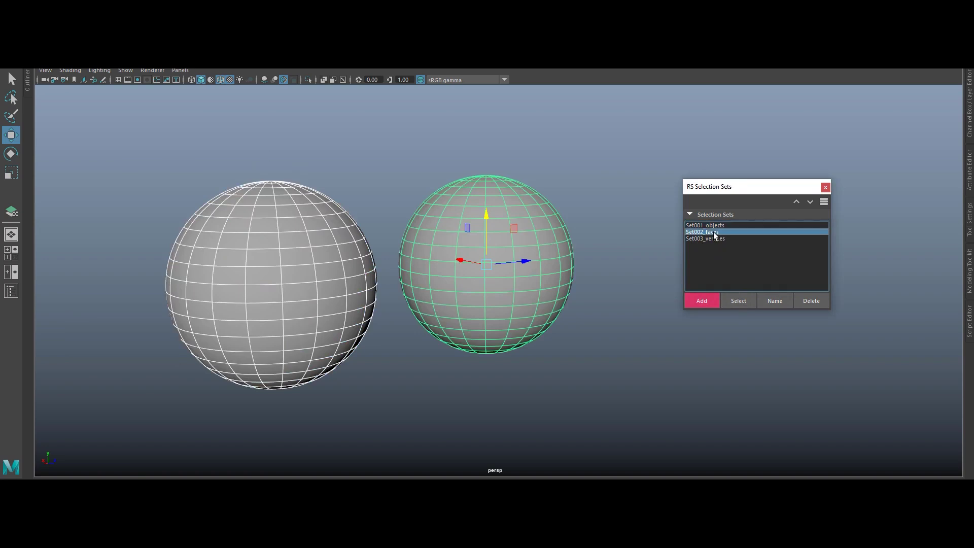
left_click(734, 299)
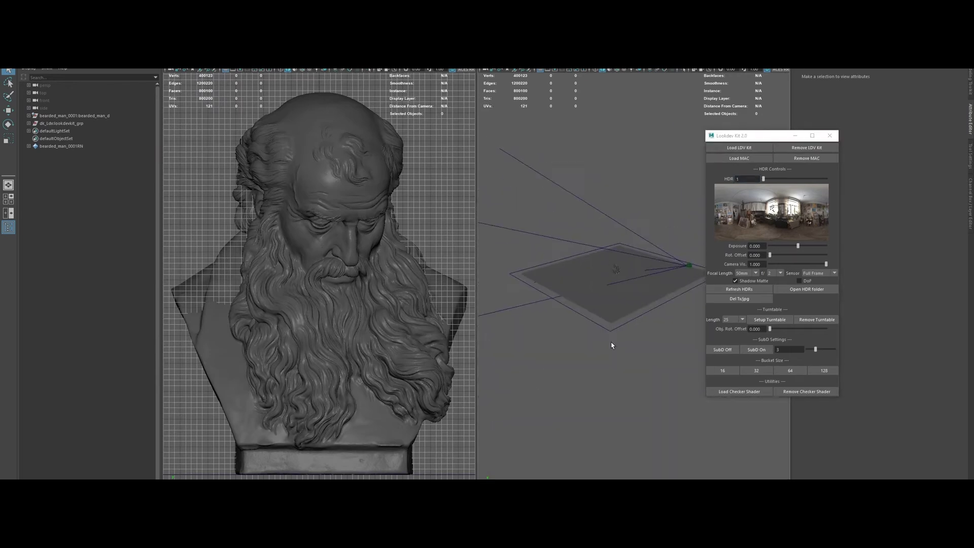
Step: Shrink the lookdev backdrop plane around the bust and render the viewport with Arnold
left_click(606, 328)
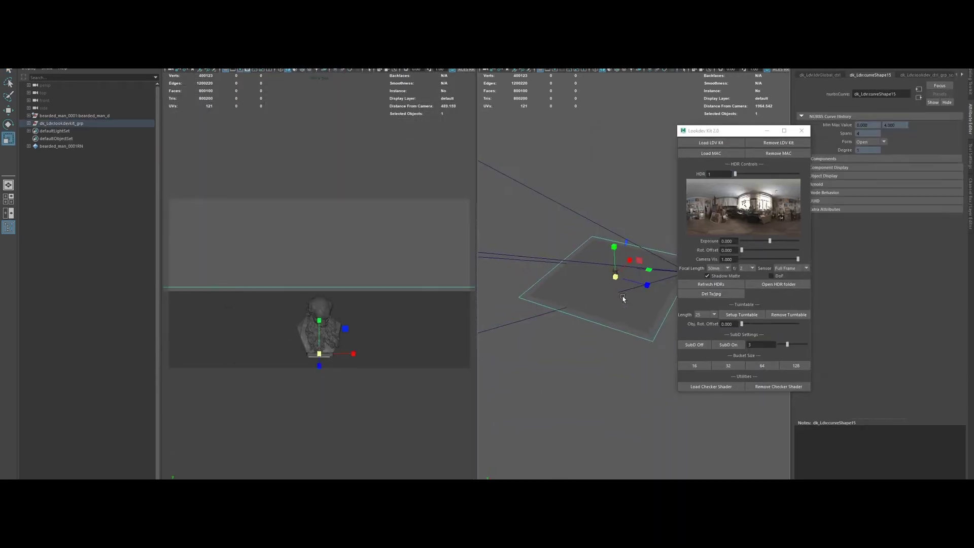
middle_click_drag(623, 298, 567, 272)
left_click(272, 82)
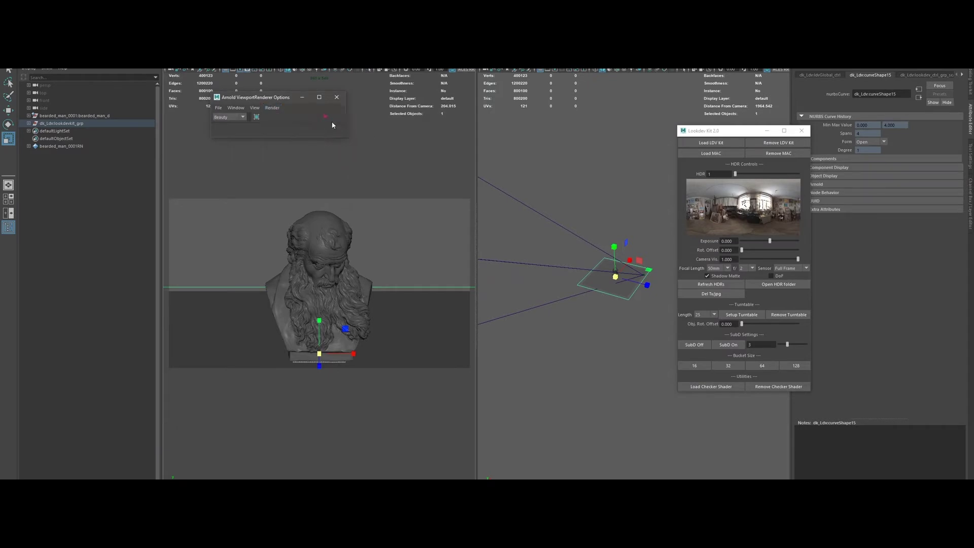
Step: Cycle the HDR environments and rotation offset, settling on HDR 1 after a full spin
left_click_drag(735, 174, 796, 175)
left_click_drag(741, 250, 773, 250)
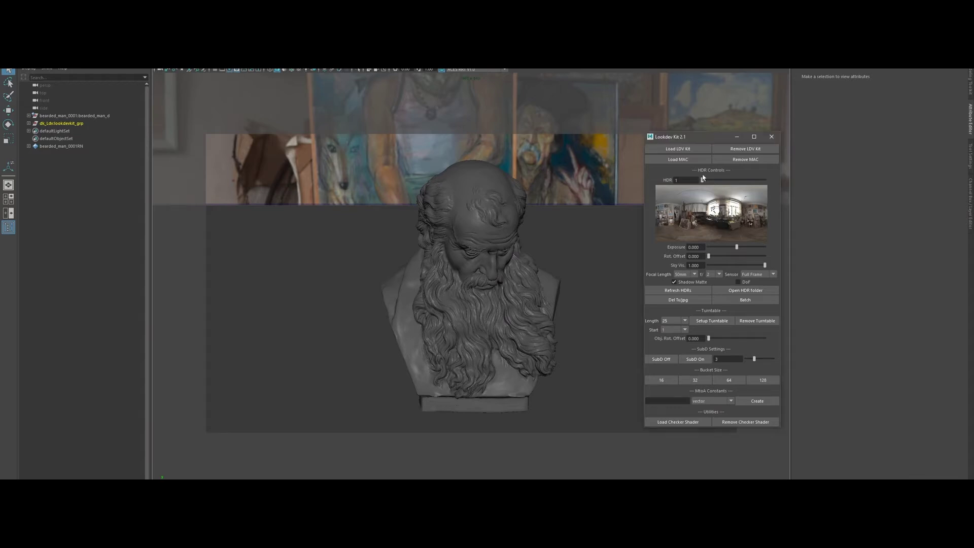
mouse_move(703, 180)
left_mouse_down()
mouse_move(746, 180)
mouse_move(698, 181)
left_mouse_up()
left_click_drag(708, 256, 563, 151)
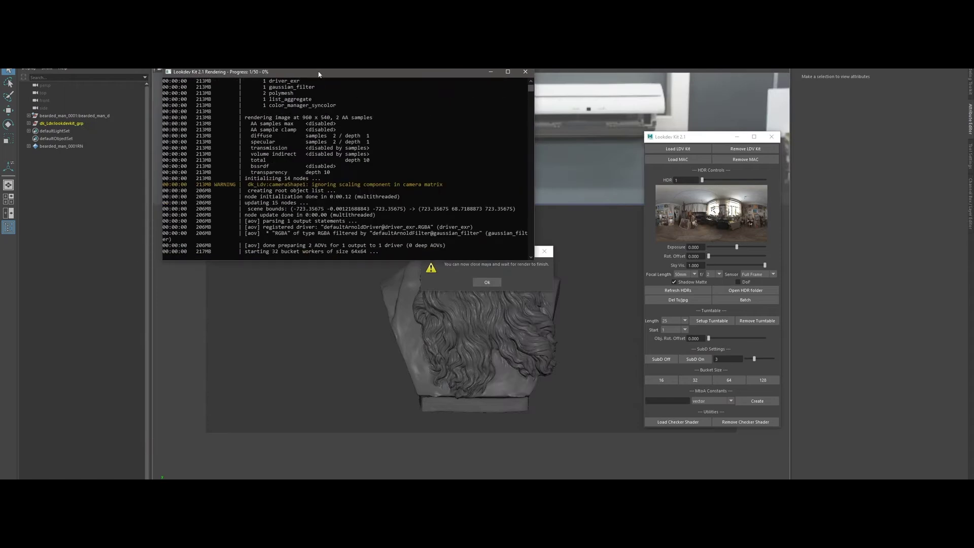
Step: Move the render log window aside and dismiss the wait-for-render message
left_click_drag(319, 74, 292, 63)
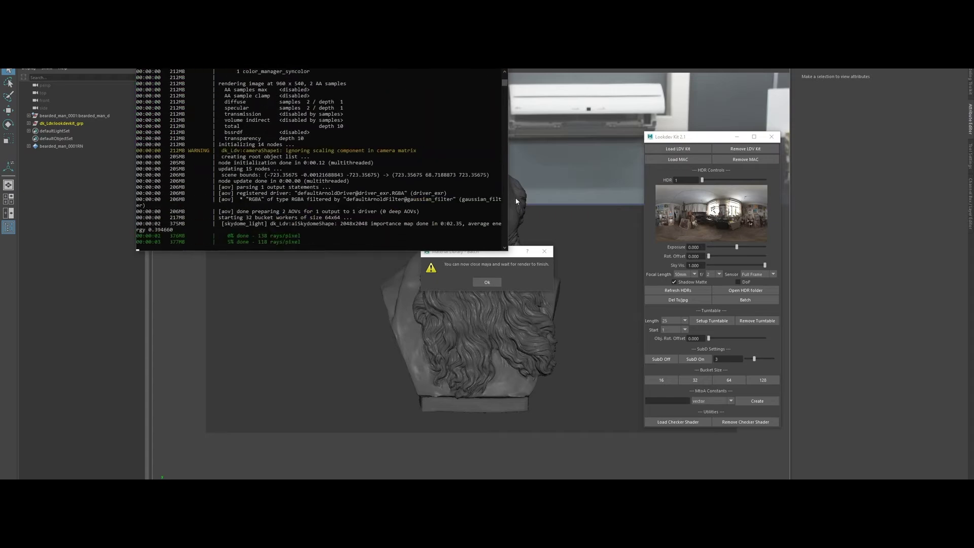
key("Return")
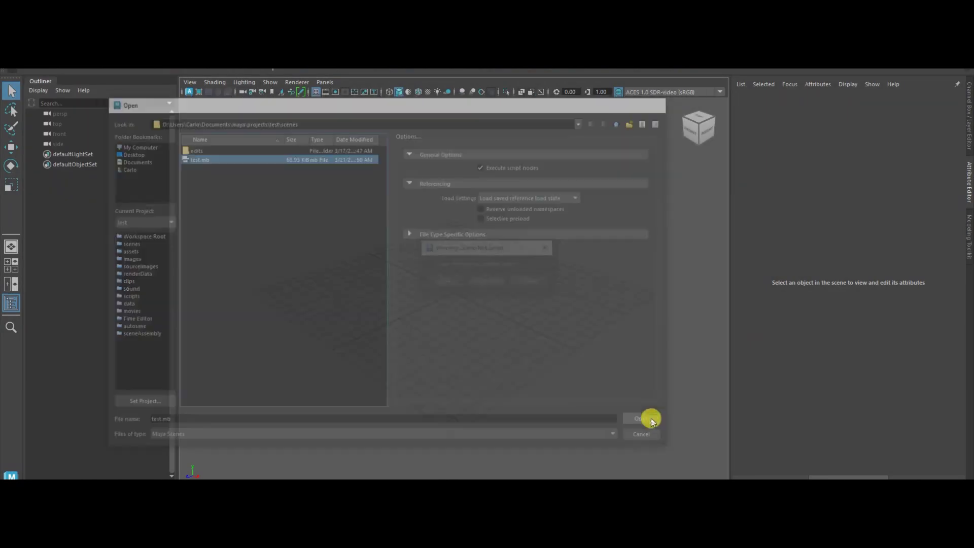
Step: Look through the persp camera and orbit to see the whole grid
left_click(324, 82)
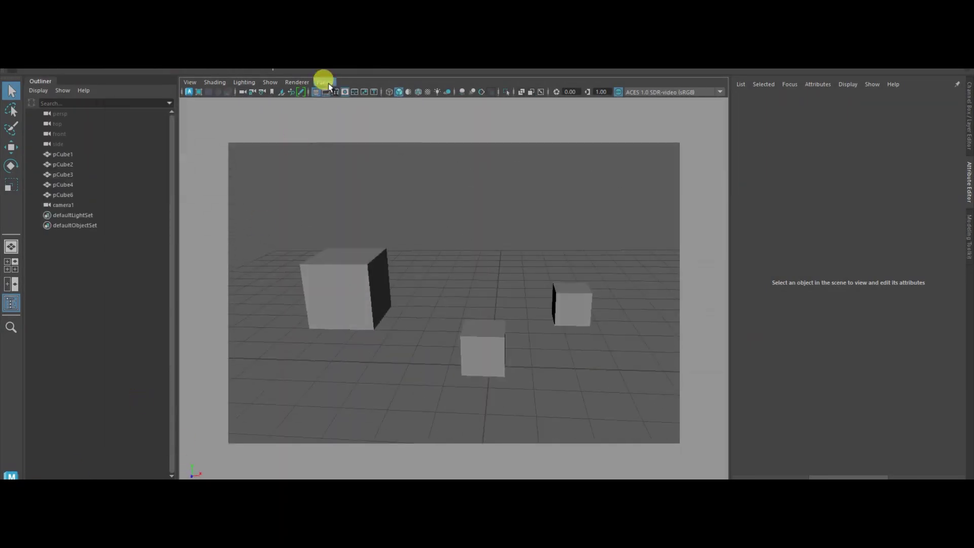
mouse_move(358, 96)
left_click(447, 98)
left_click_drag(411, 279, 368, 285, "alt")
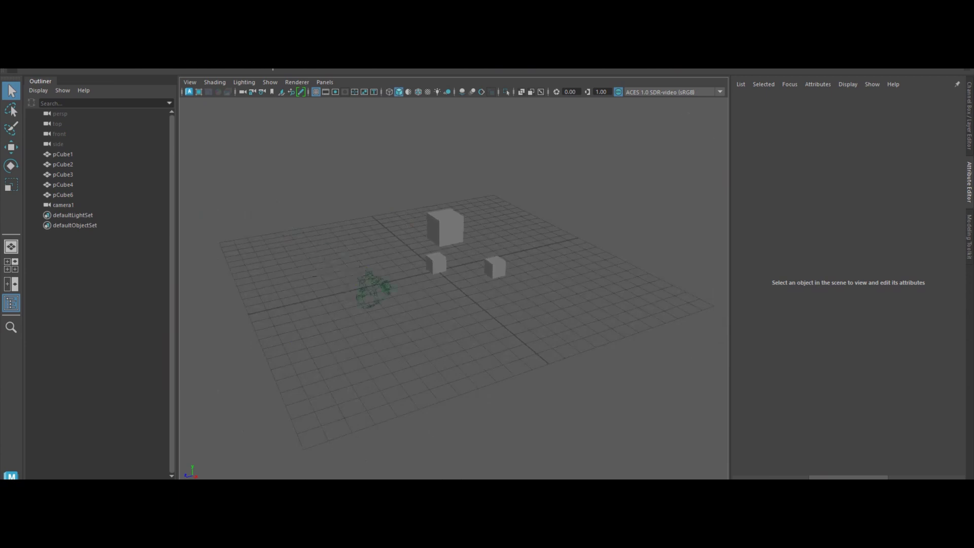
Step: Show camera1's Translate Y, Rotate X, Rotate Z and Focal Length curves in the Graph Editor
left_click_drag(268, 178, 300, 236)
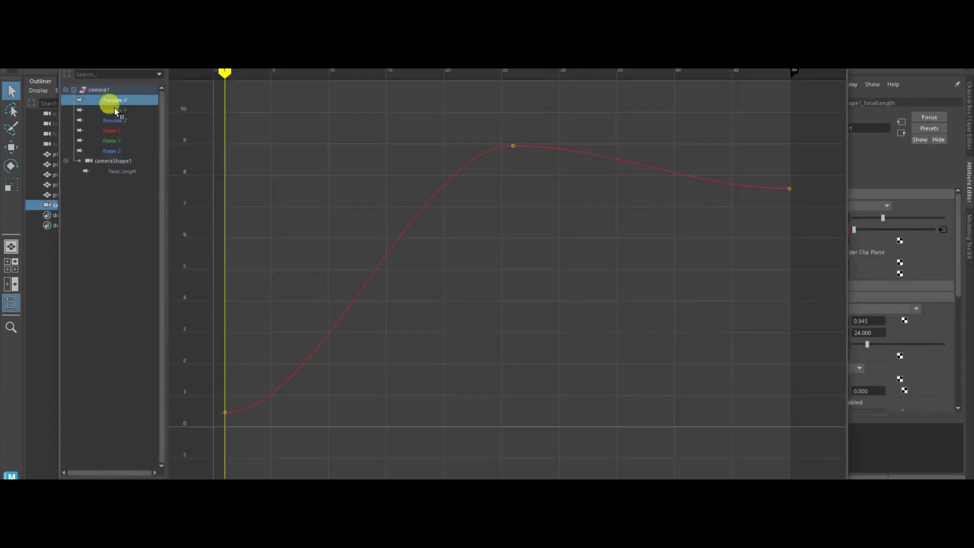
left_click(113, 110)
left_click(112, 130)
left_click(112, 150)
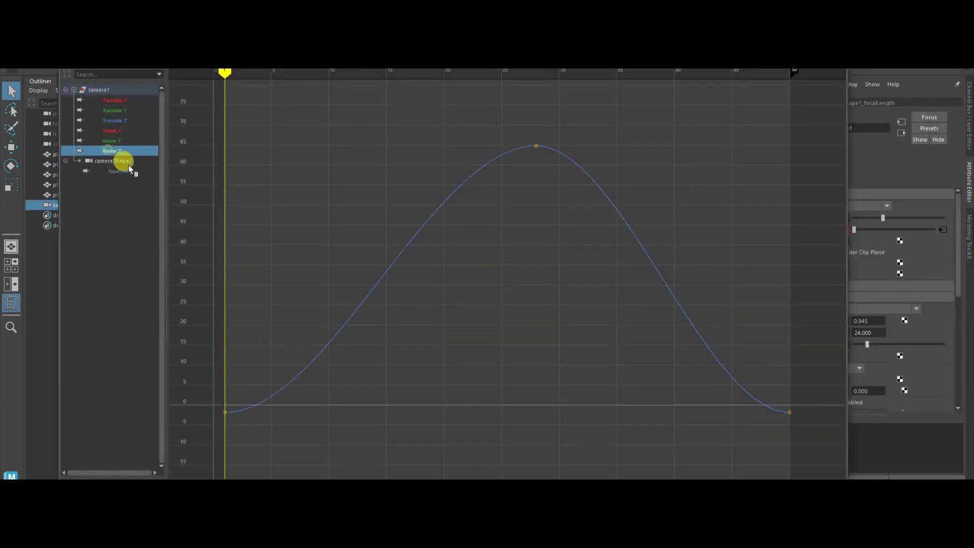
left_click(121, 171)
Step: Export all the selected cubes to a file named 'cubes'
left_click_drag(361, 180, 572, 349)
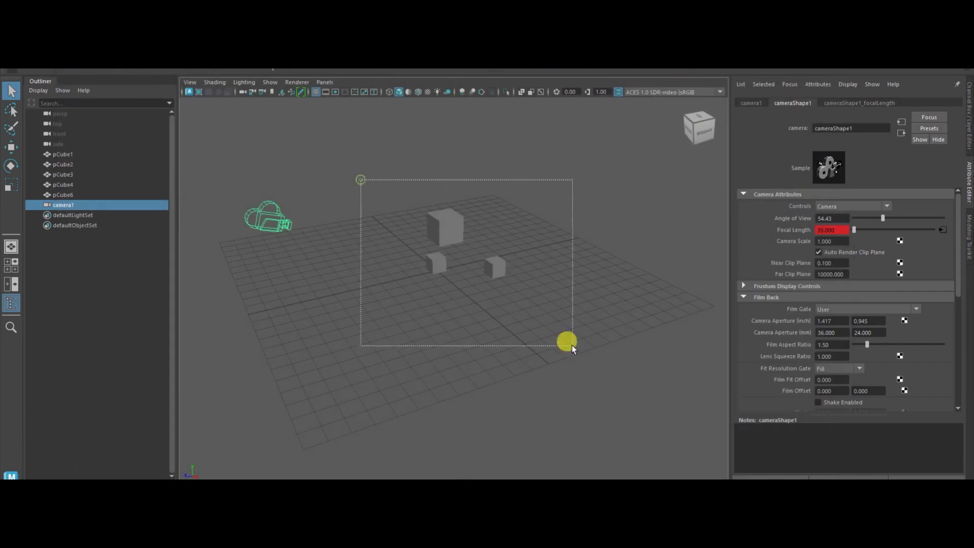
left_click(144, 211)
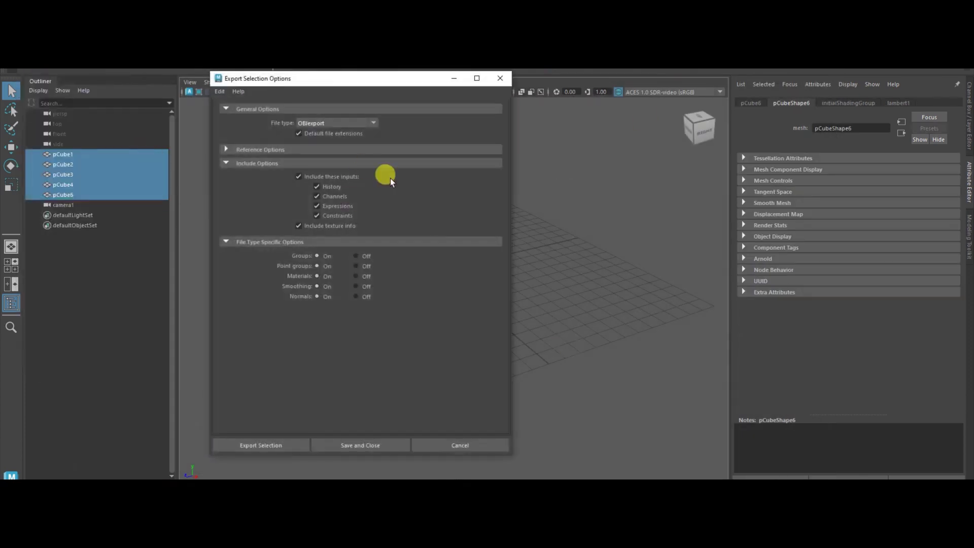
left_click(276, 445)
type("cubes")
left_click(641, 421)
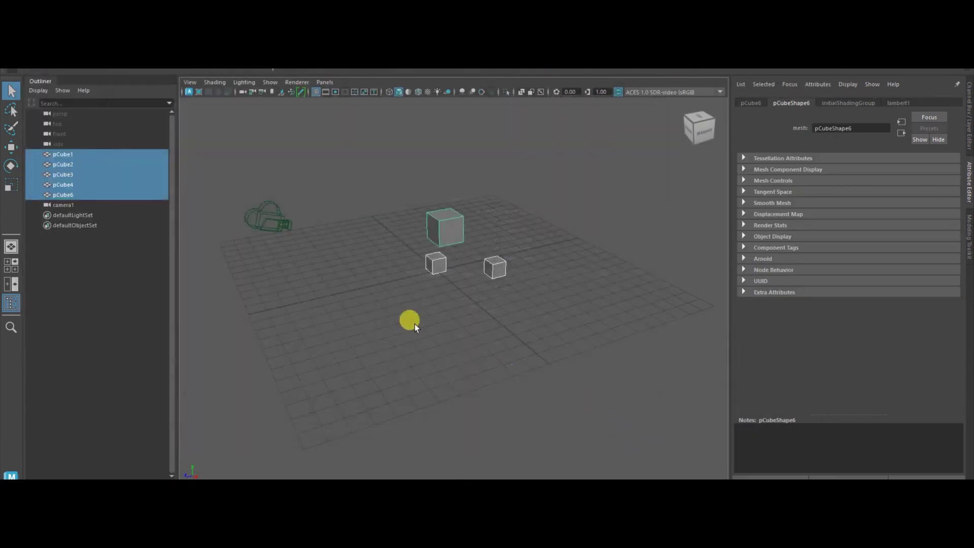
Step: Set the output file prefix to 'test' and the end frame to 50
left_click(265, 218)
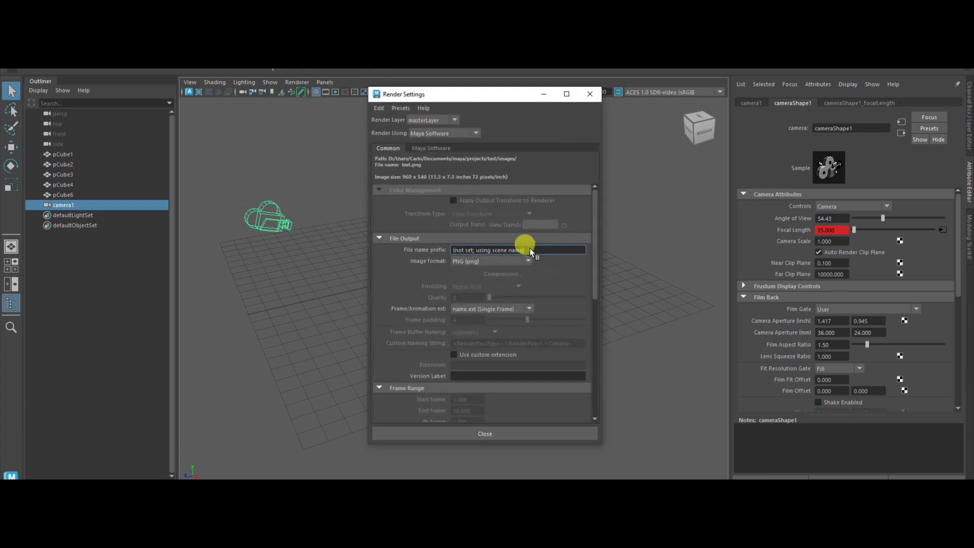
left_click(444, 250)
type("test")
left_click(482, 309)
scroll(491, 380, "down", 5)
double_click(461, 280)
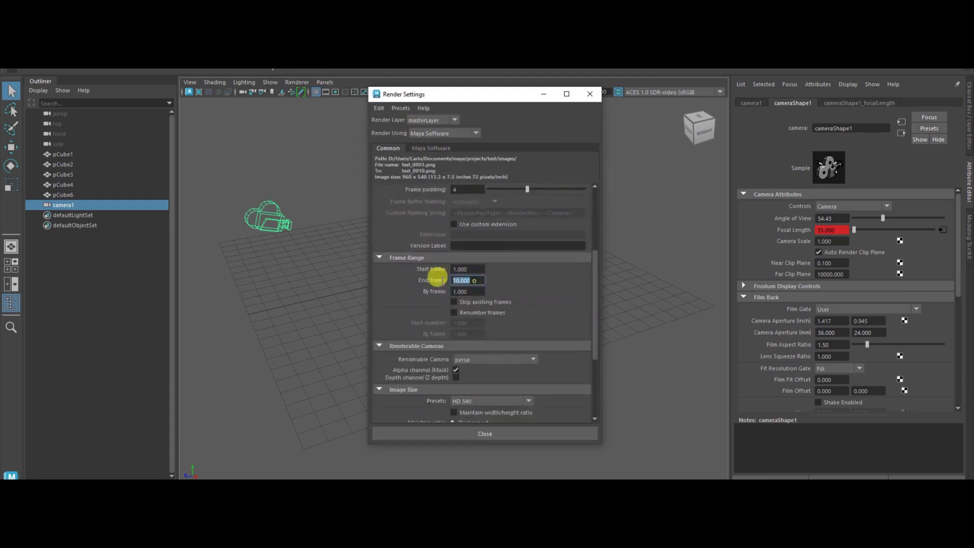
scroll(441, 281, "down", 3)
Step: Make camera1 the renderable camera and set the image size to 1280×1024
left_click(473, 268)
left_click(539, 306)
scroll(539, 307, "down", 1)
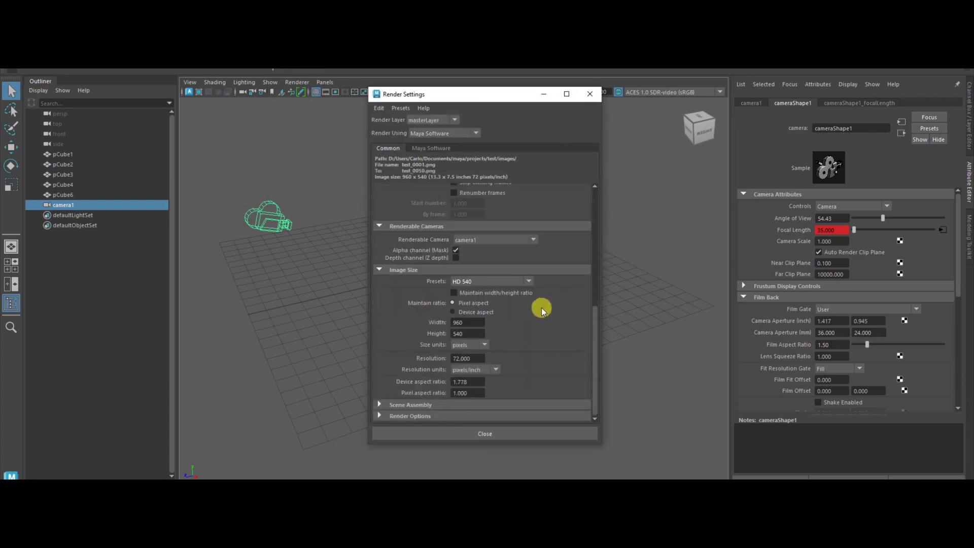
left_click_drag(482, 94, 580, 97)
left_click(617, 284)
left_click(581, 377)
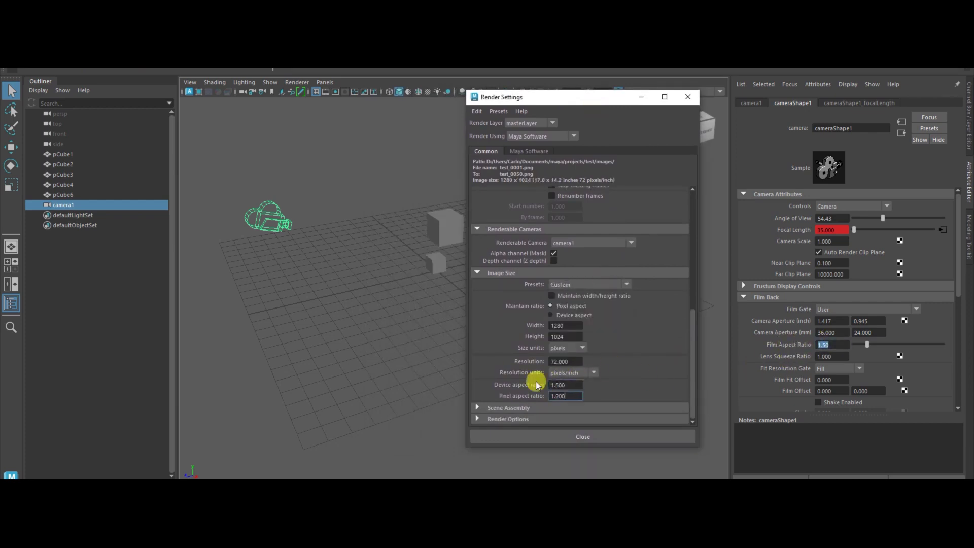
left_click_drag(583, 97, 459, 97)
Step: Render the image sequence through camera1
left_click(322, 76)
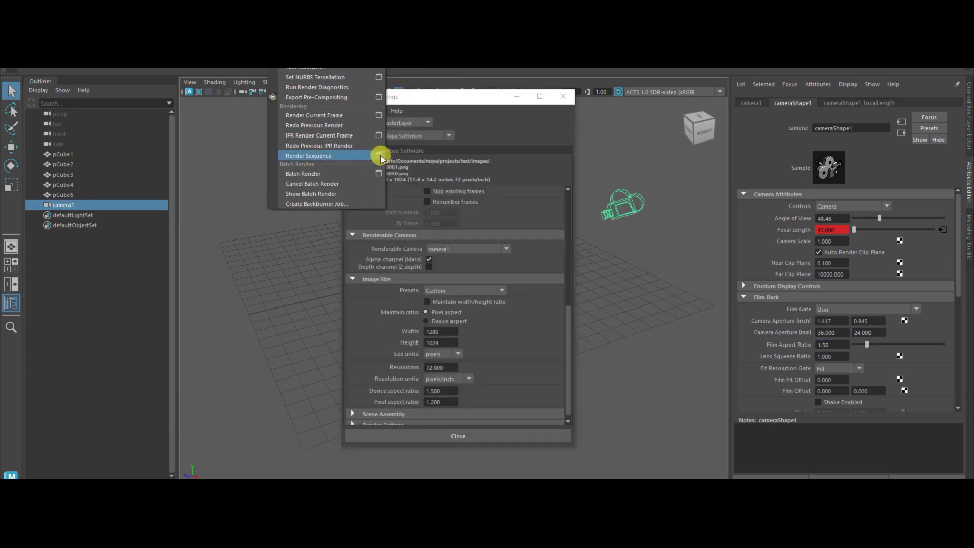
left_click(380, 156)
left_click(350, 119)
left_click(263, 364)
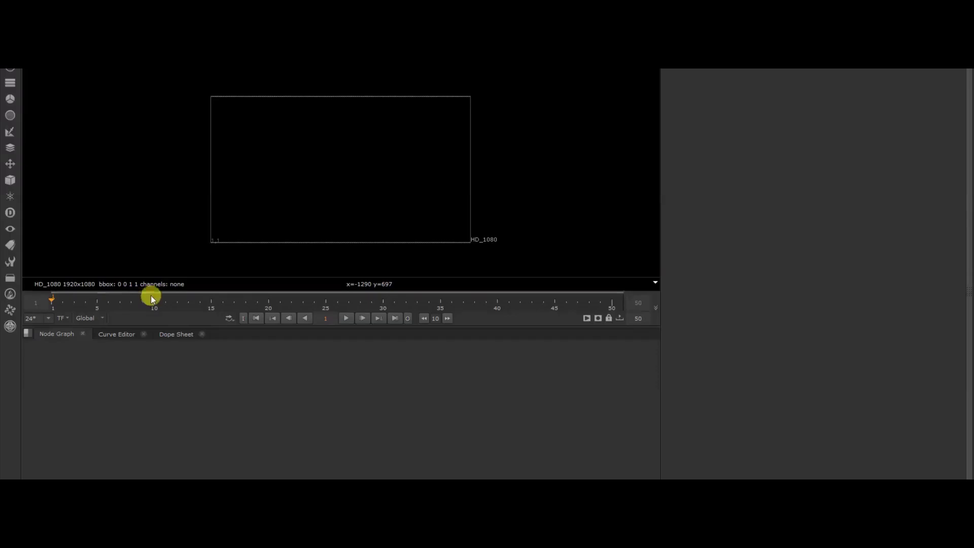
Step: Add ReadGeo, Camera, Scene and ScanlineRender nodes to the Nuke node graph
right_click(152, 350)
mouse_move(211, 380)
mouse_move(253, 413)
left_click(314, 420)
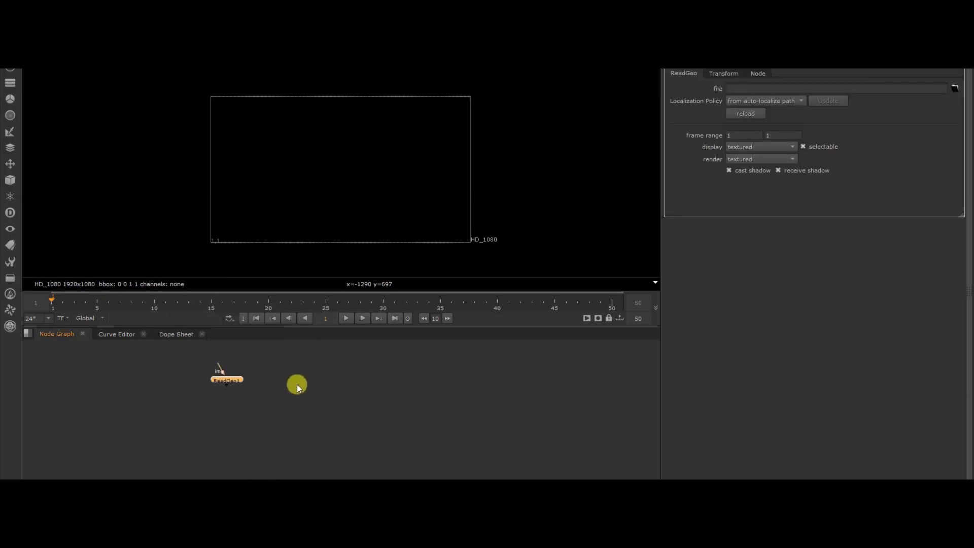
right_click(152, 370)
left_click(246, 423)
right_click(276, 385)
mouse_move(335, 396)
left_click(403, 404)
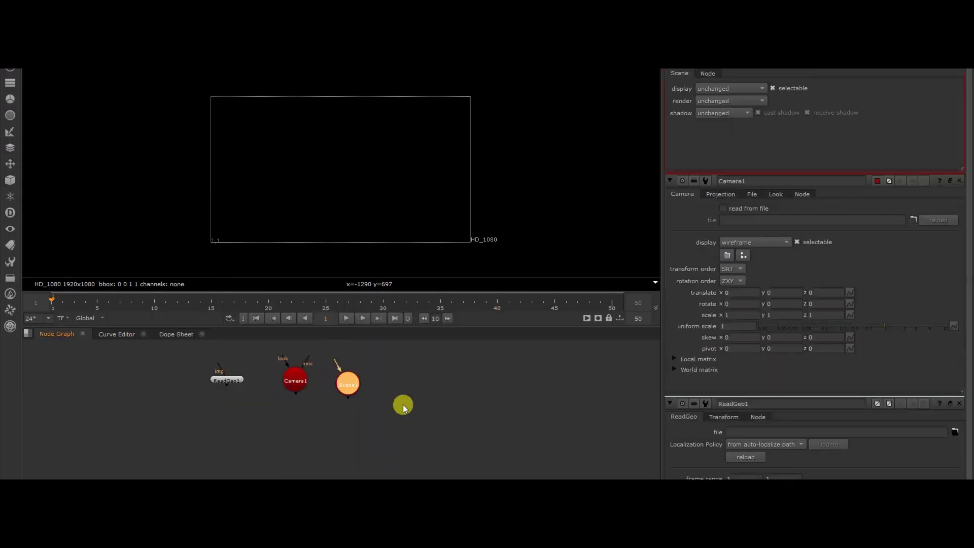
right_click(356, 383)
left_click(442, 391)
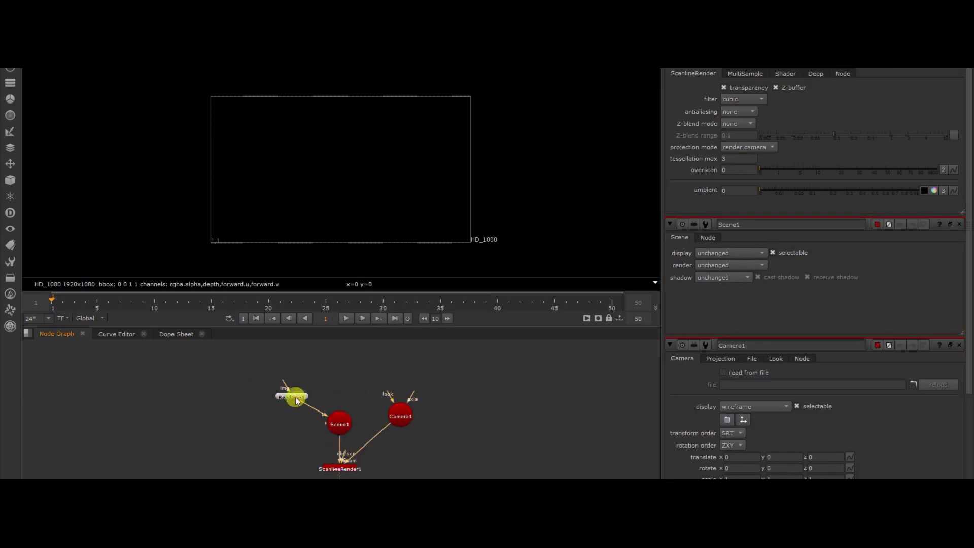
Step: Load cubes.obj into ReadGeo1 and show the cubes in the 3D viewer
double_click(296, 401)
left_click(952, 88)
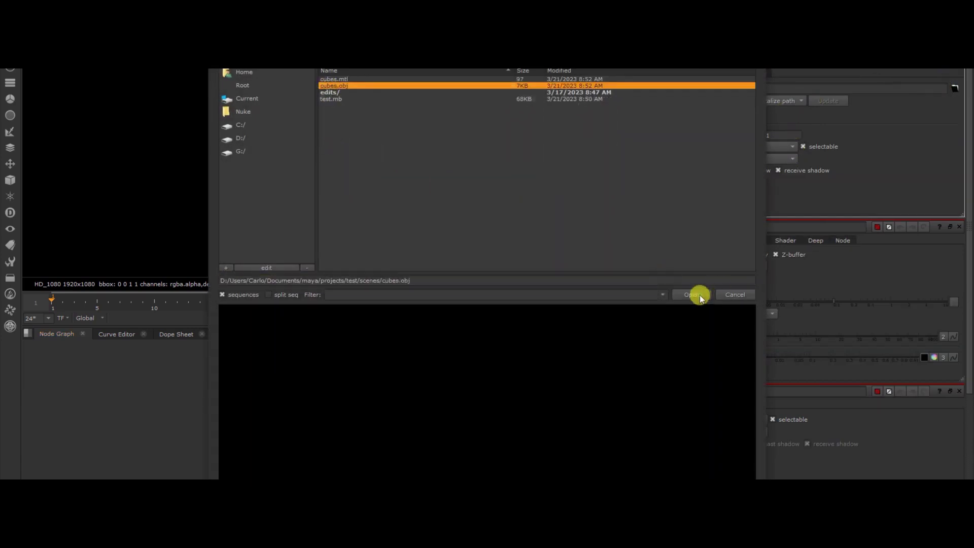
left_click(699, 294)
left_click(620, 75)
left_click(620, 84)
left_click(745, 192)
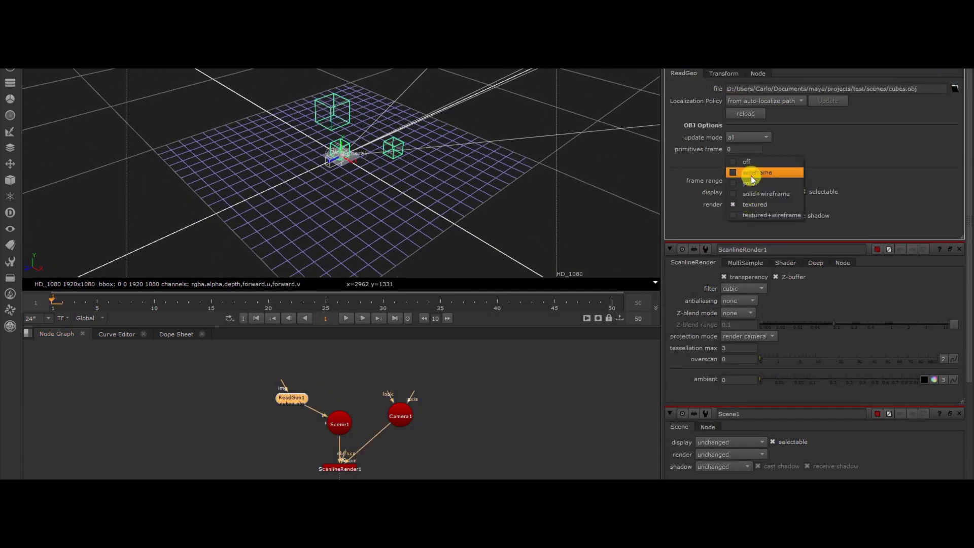
Step: Compare Camera1's projection settings with the Maya camera's transform and film back values
double_click(400, 417)
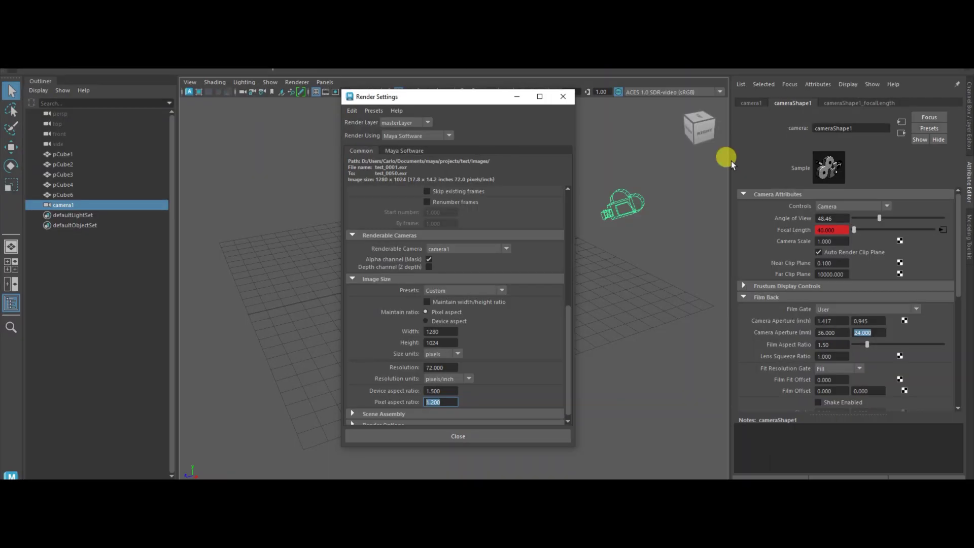
left_click(751, 103)
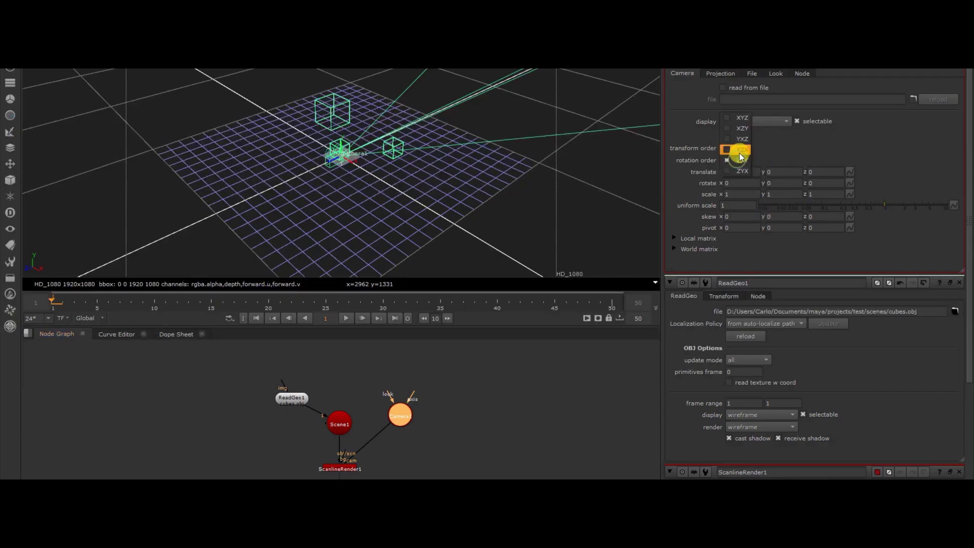
left_click(727, 75)
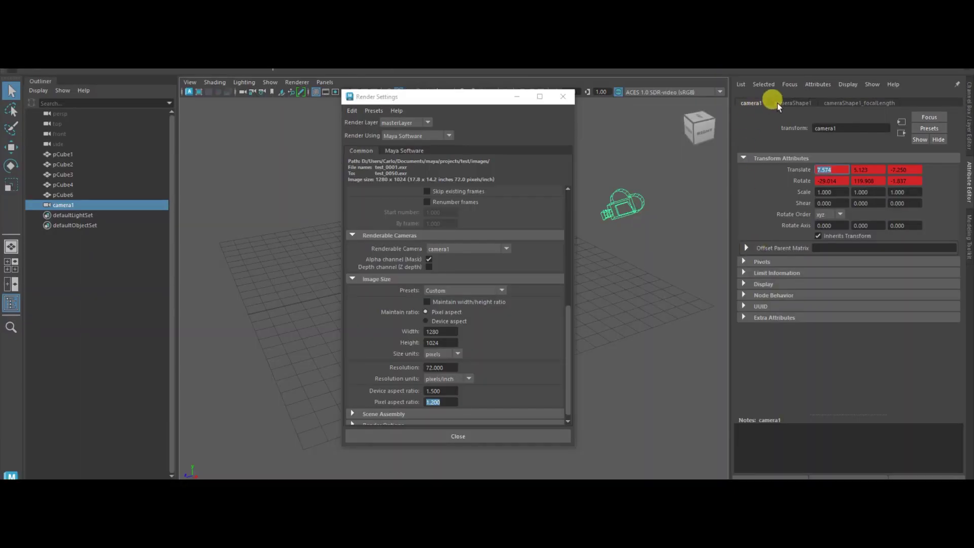
left_click(792, 103)
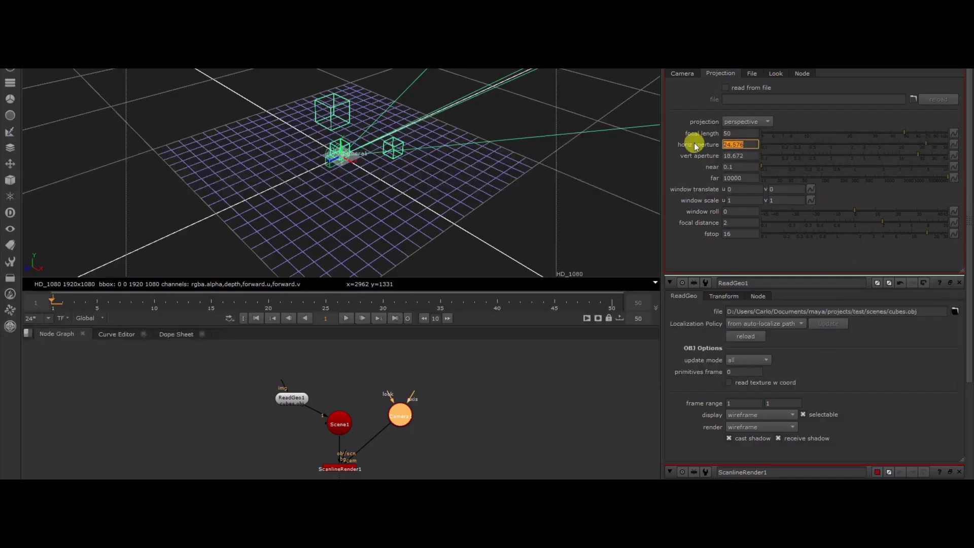
Step: In Project Settings, create a new full size format 'test' at 1280x1024, 1.2 pixel aspect
right_click(156, 88)
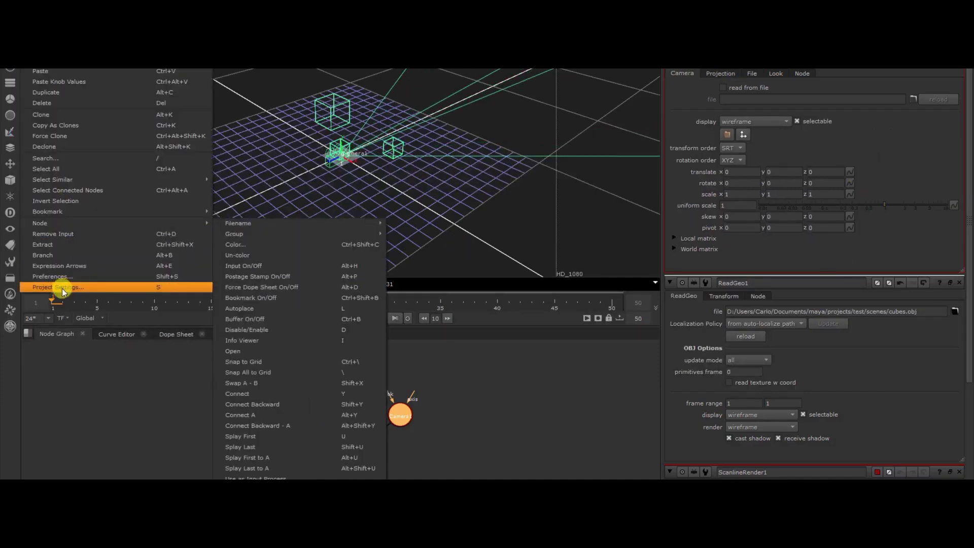
left_click(65, 282)
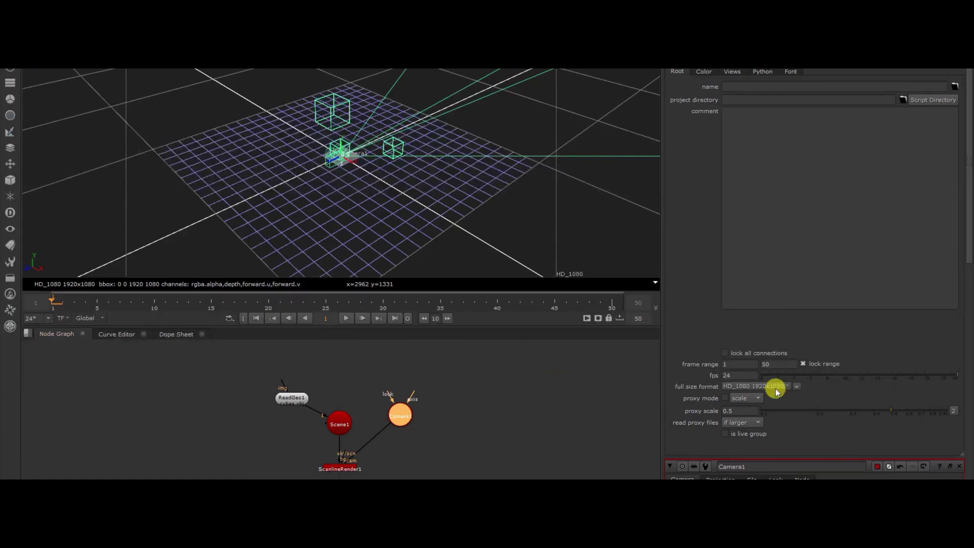
left_click(766, 386)
left_click(740, 463)
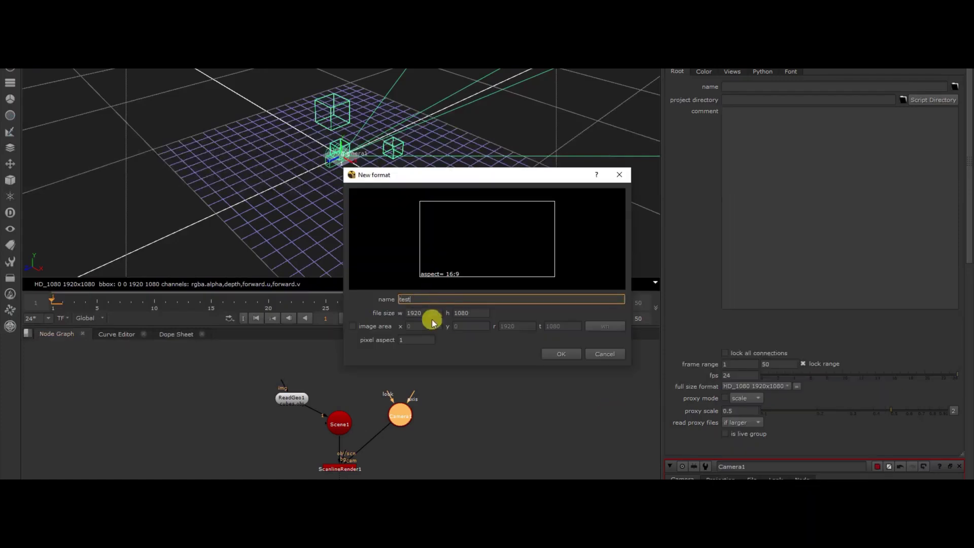
left_click(560, 354)
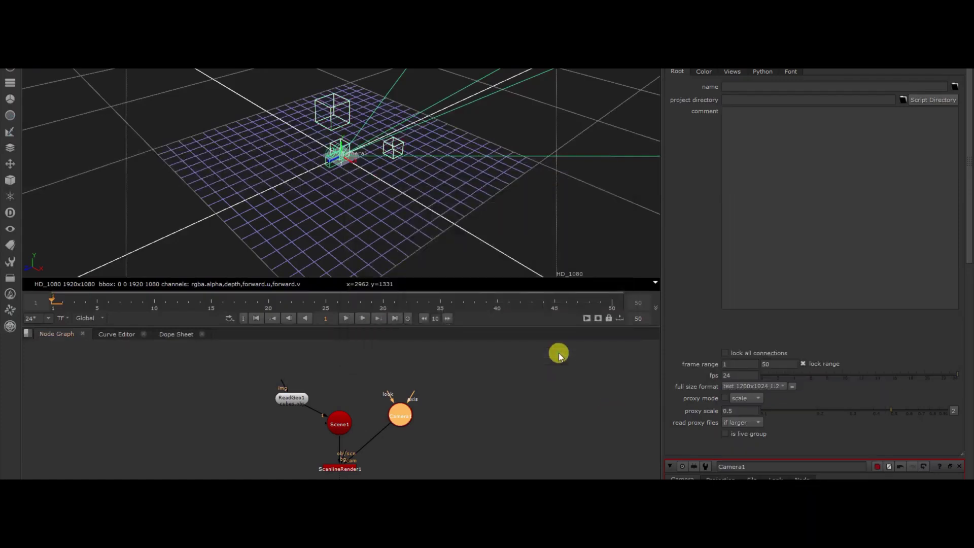
Step: Import camera1.chan onto Camera1 and preview the camera move at frame 43
double_click(403, 424)
left_click(736, 140)
left_click(345, 102)
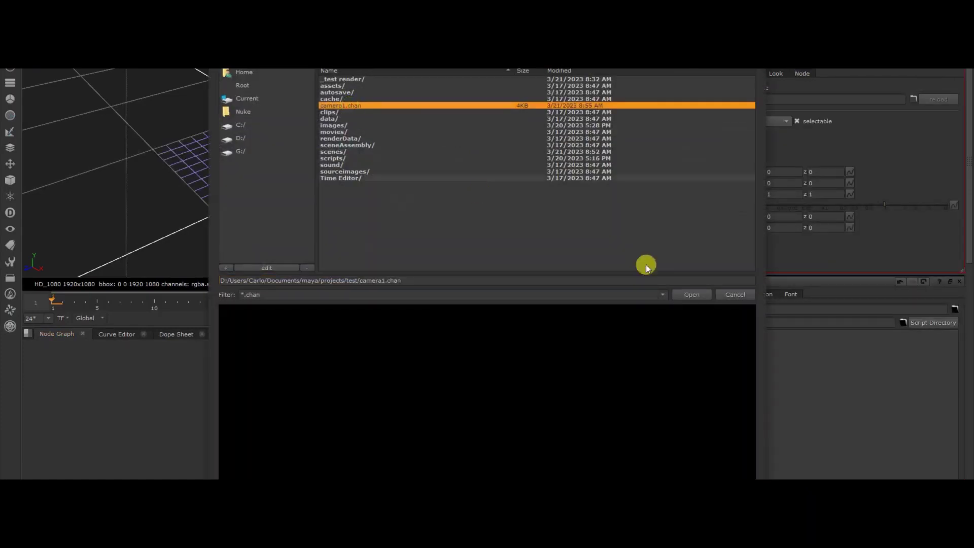
left_click(691, 293)
mouse_move(54, 302)
left_mouse_down()
mouse_move(540, 314)
mouse_move(60, 298)
left_mouse_up()
Step: Add a Read node for the test PNG sequence (frames 1-50) and a Merge node below it
right_click(141, 283)
left_click(207, 283)
double_click(330, 79)
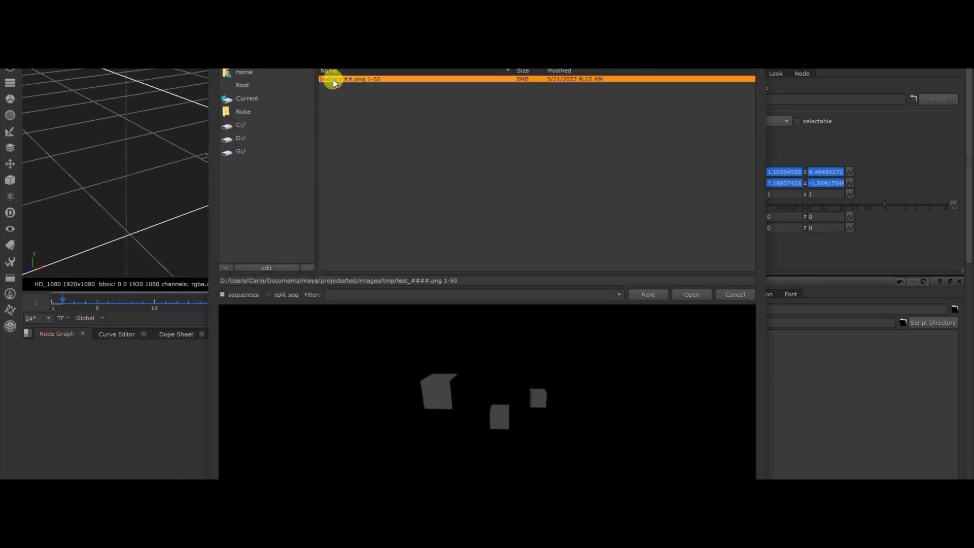
right_click(172, 350)
mouse_move(193, 426)
left_click(273, 458)
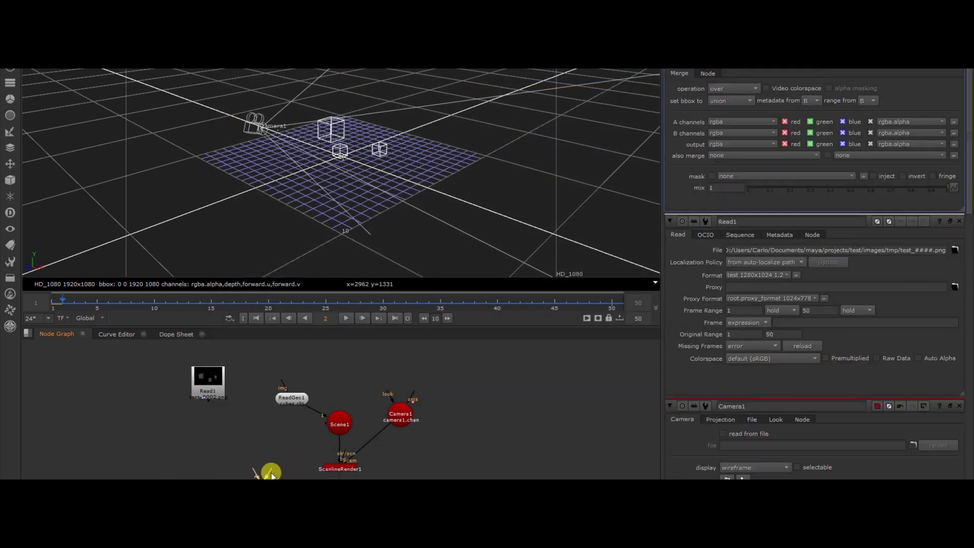
left_click(252, 476)
Step: Scrub the frames, view ScanlineRender1 and the Merge output, then play back the merged result
left_click_drag(121, 311, 52, 308)
scroll(332, 193, "up", 2)
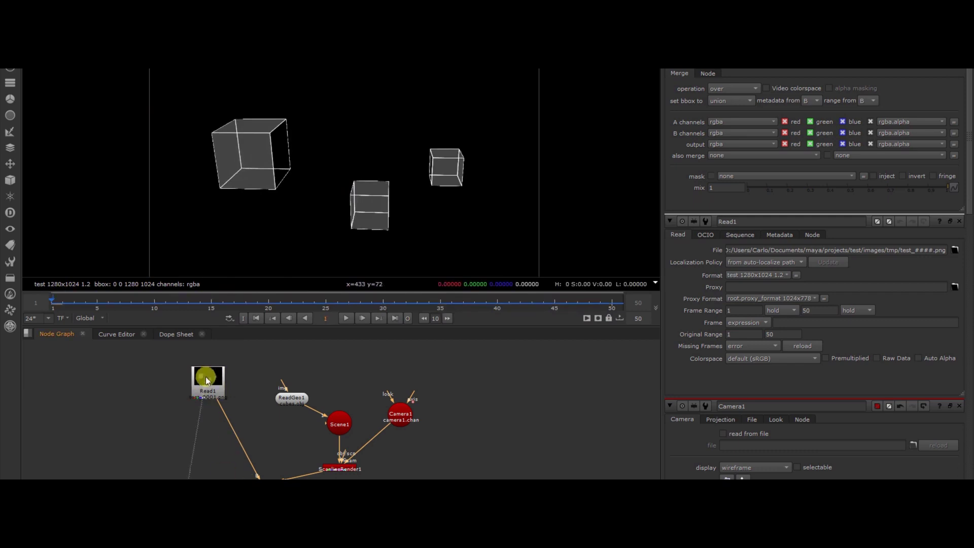
left_click(434, 306)
left_click(201, 398)
key("1")
left_click(251, 306)
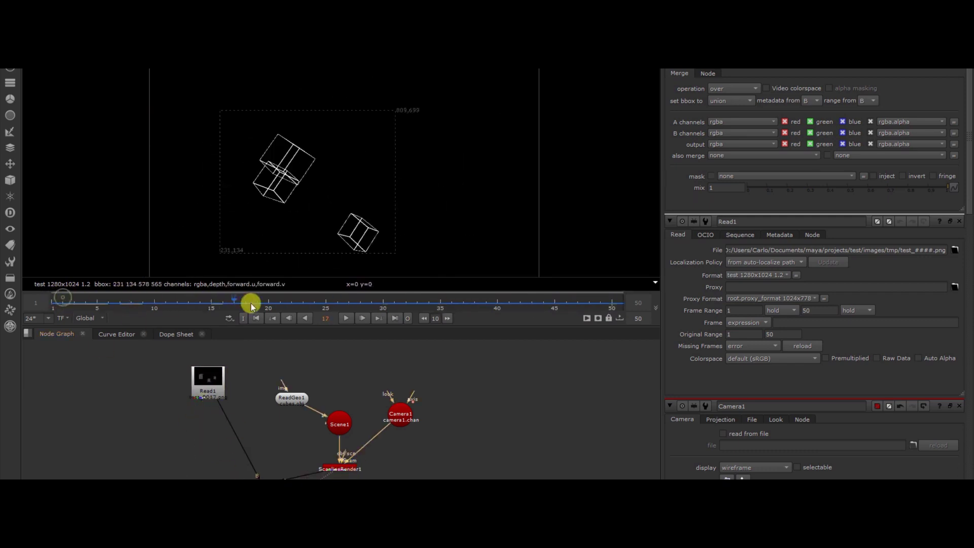
left_click_drag(251, 306, 98, 313)
left_click(261, 474)
key("1")
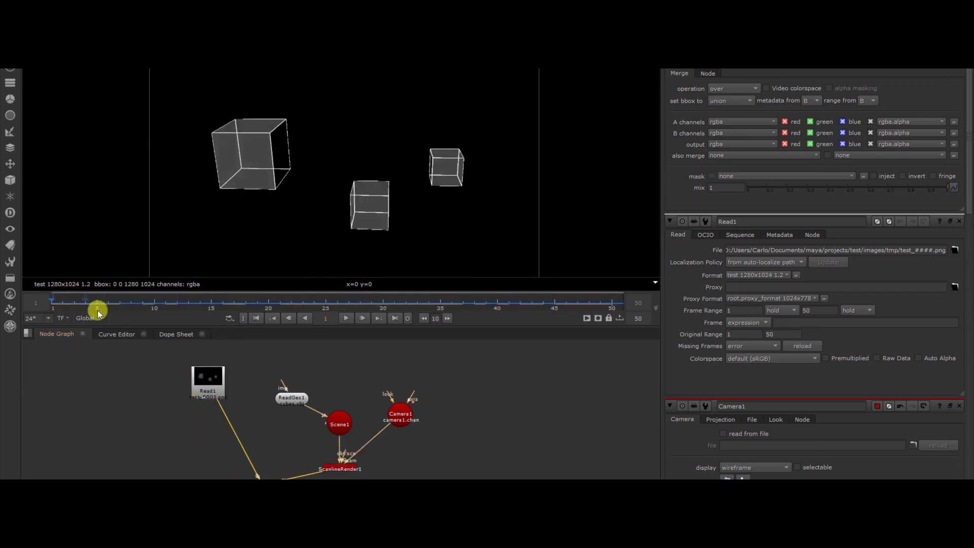
left_click(346, 318)
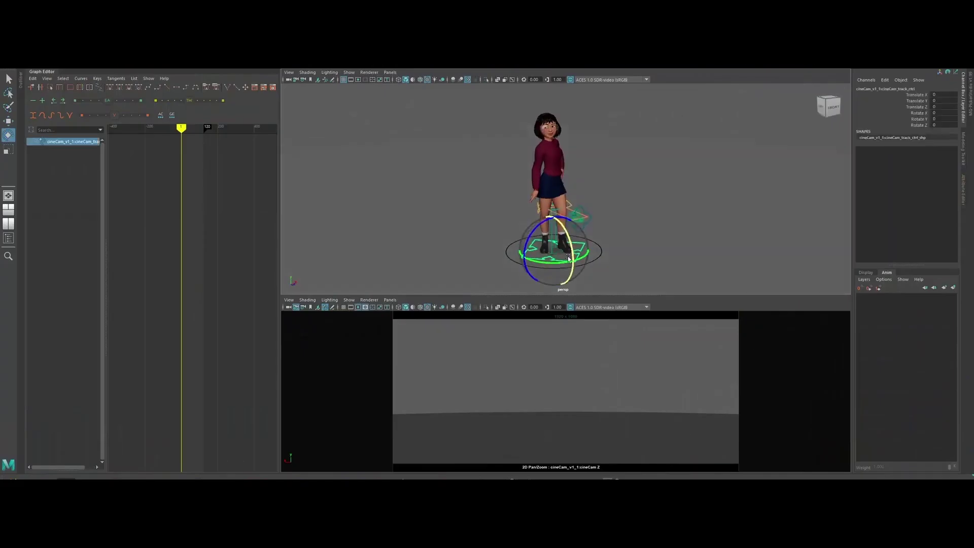
Step: Slide the Cinecam track sideways and raise the crane, then select the crane top and world control
key("w")
left_click_drag(568, 257, 398, 163)
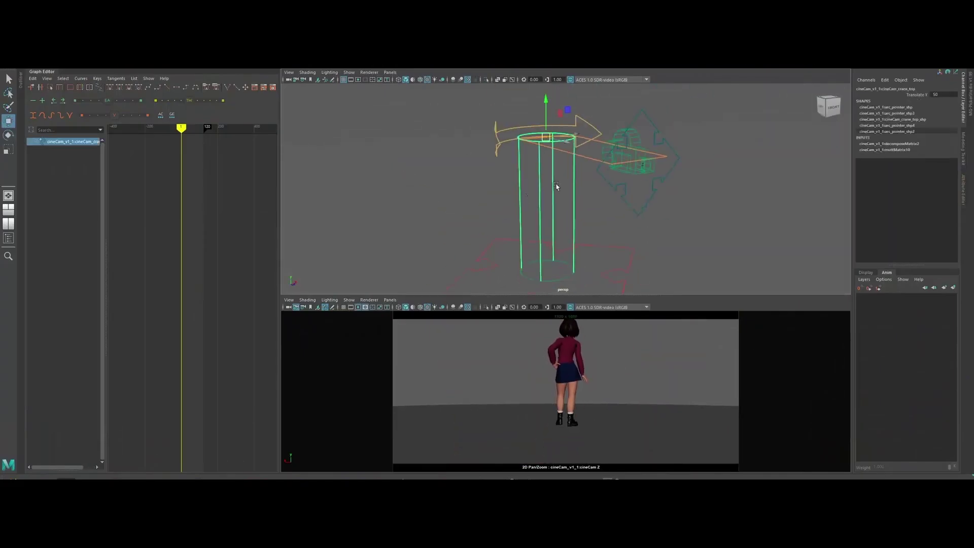
middle_click_drag(556, 186, 616, 139)
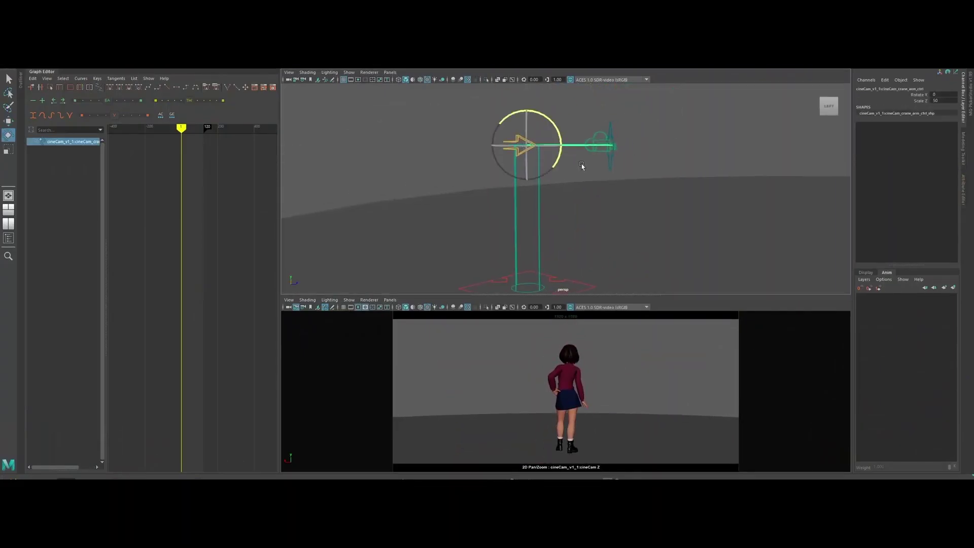
left_click(541, 147)
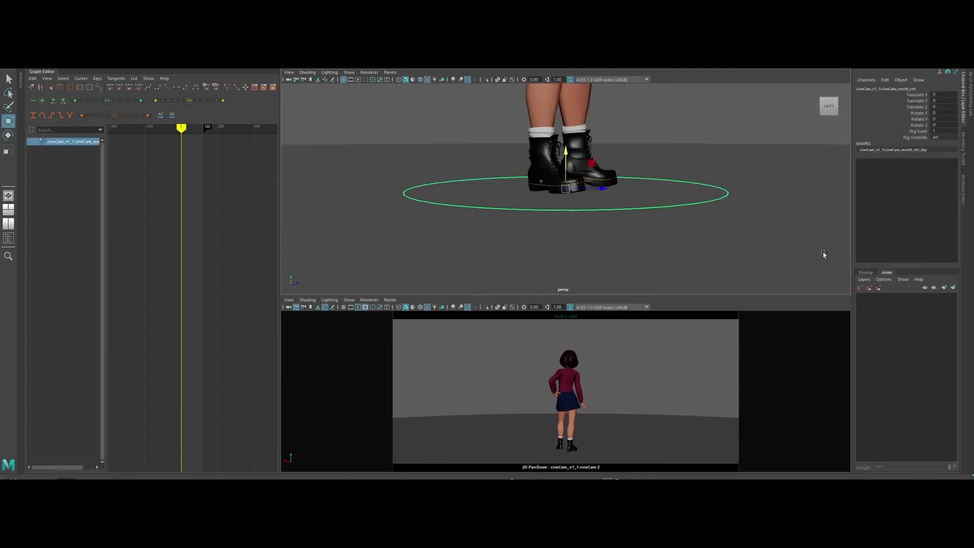
left_click(661, 218)
key("e")
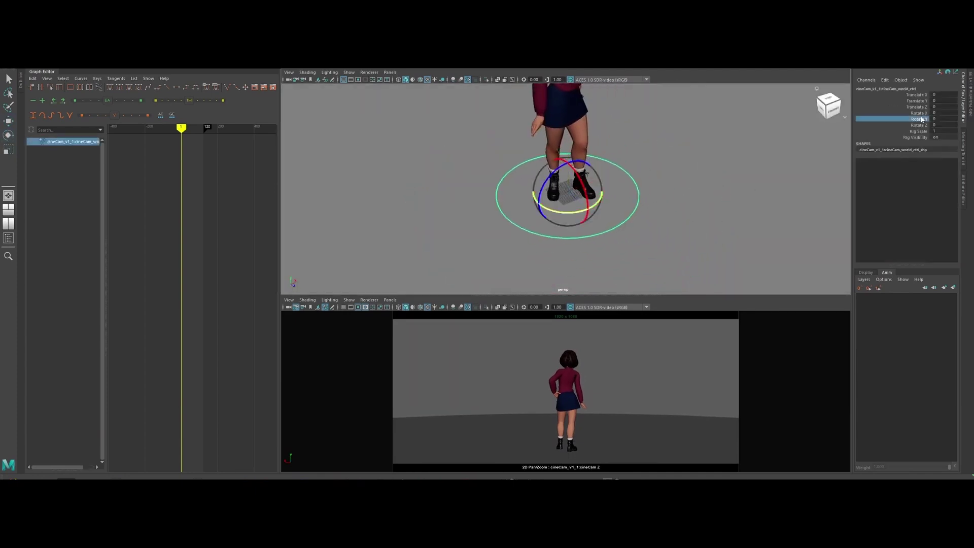
Step: Key the world control's Rotate Y to 360 for a full orbit around the girl
key("Return")
key("f")
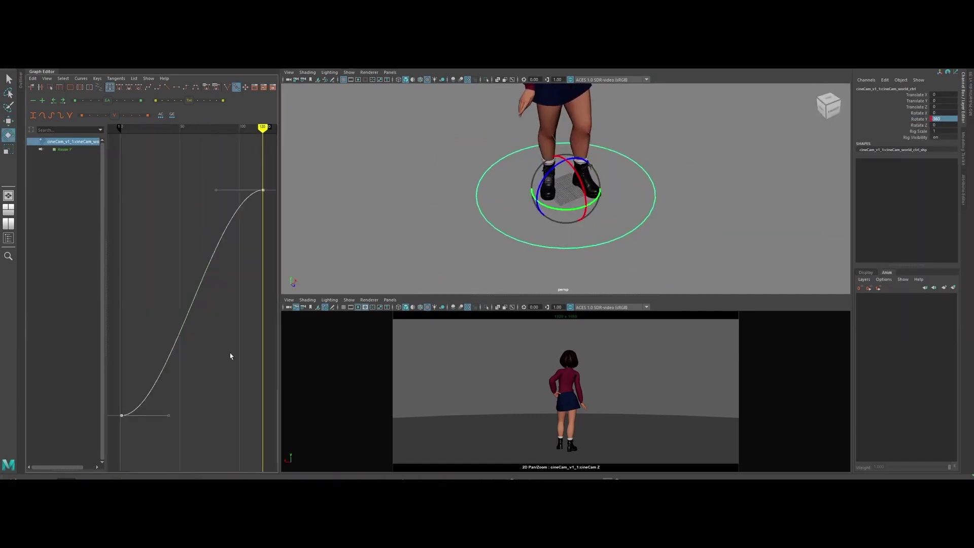
scroll(611, 211, "down", 10)
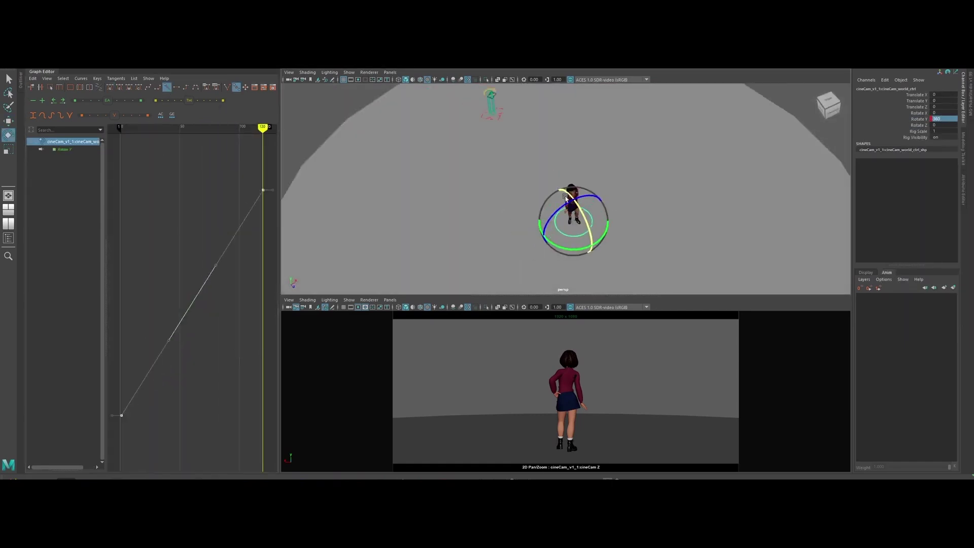
left_click(588, 191)
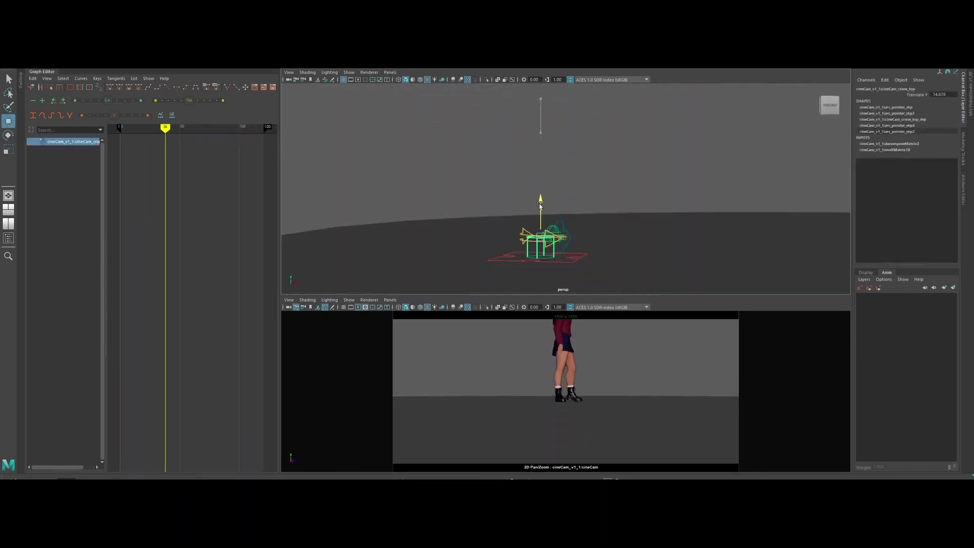
Step: Tilt the camera's rotation control about 7 degrees on X and roll the freehand control slightly on Z
scroll(540, 204, "up", 5)
left_click(480, 167)
key("e")
left_click_drag(495, 163, 487, 174)
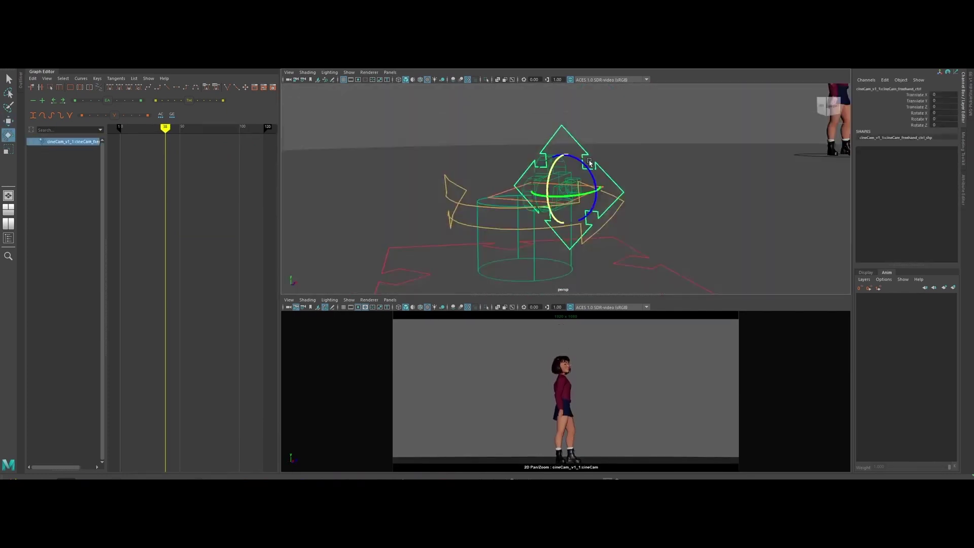
left_click_drag(589, 162, 586, 168)
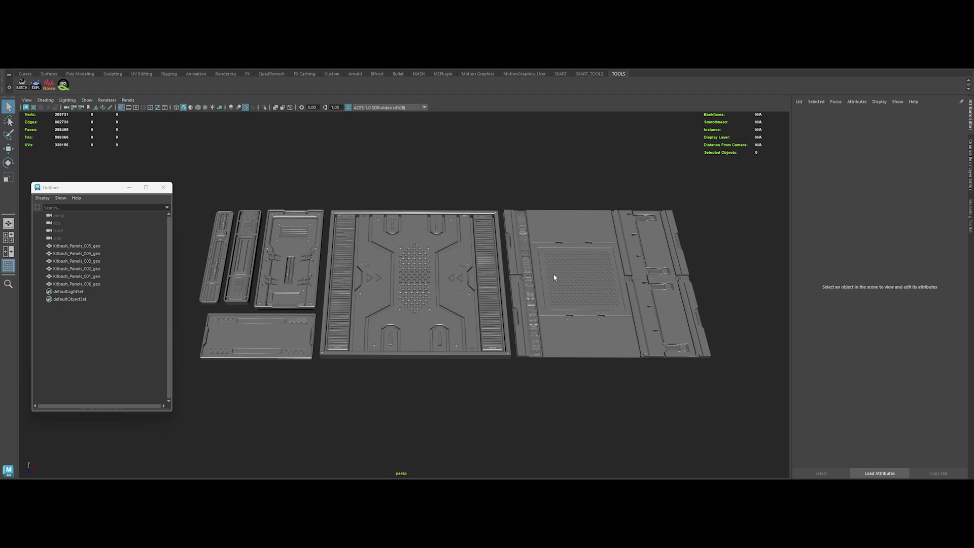
left_click(218, 223)
left_click(260, 213)
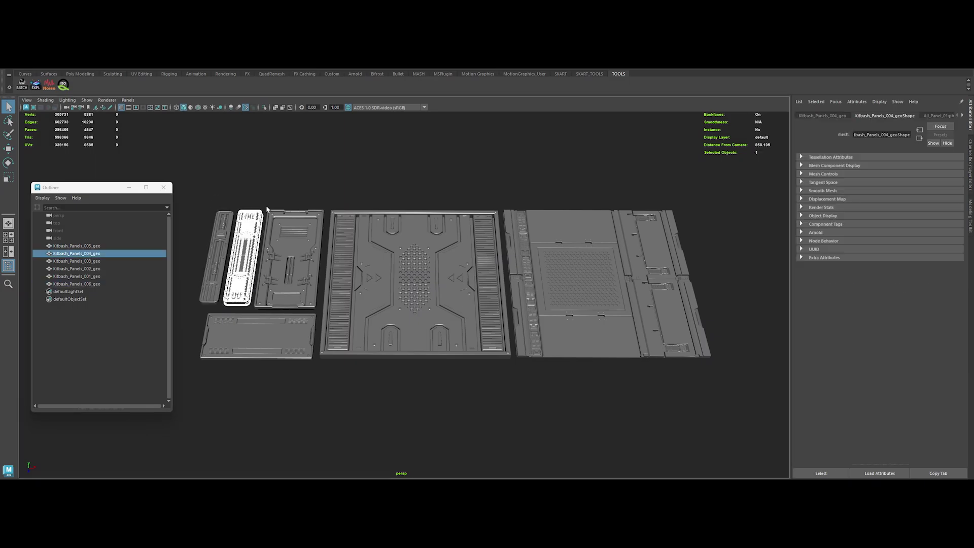
left_click(294, 230)
left_click(287, 354)
left_click(458, 345)
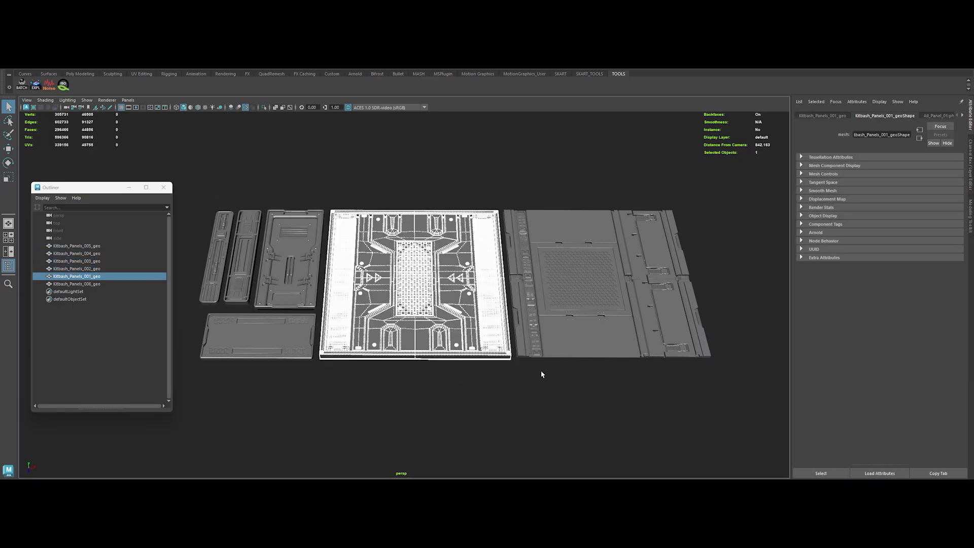
left_click(581, 353)
left_click(612, 406)
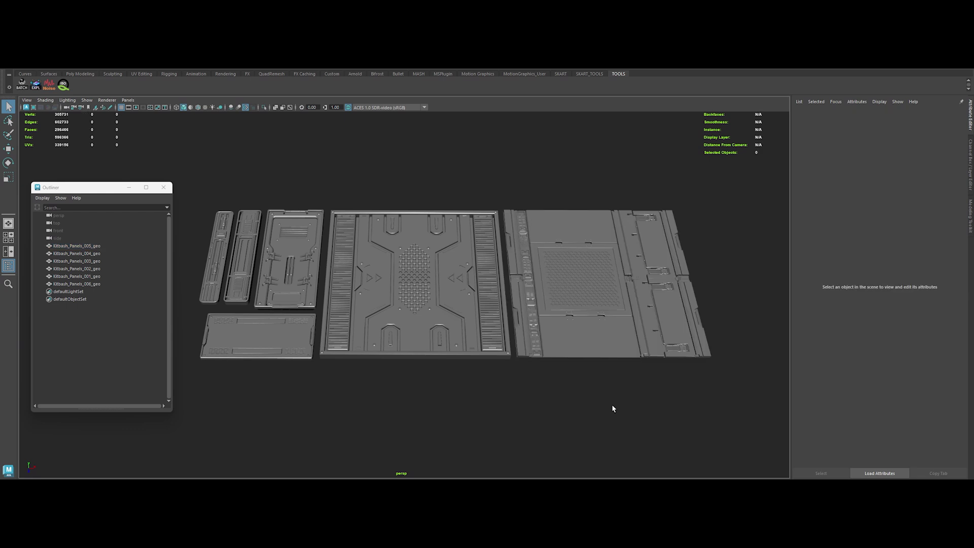
Step: Open the Batch Exporter and set Exported_Asset/FBX as the destination folder
left_click(24, 87)
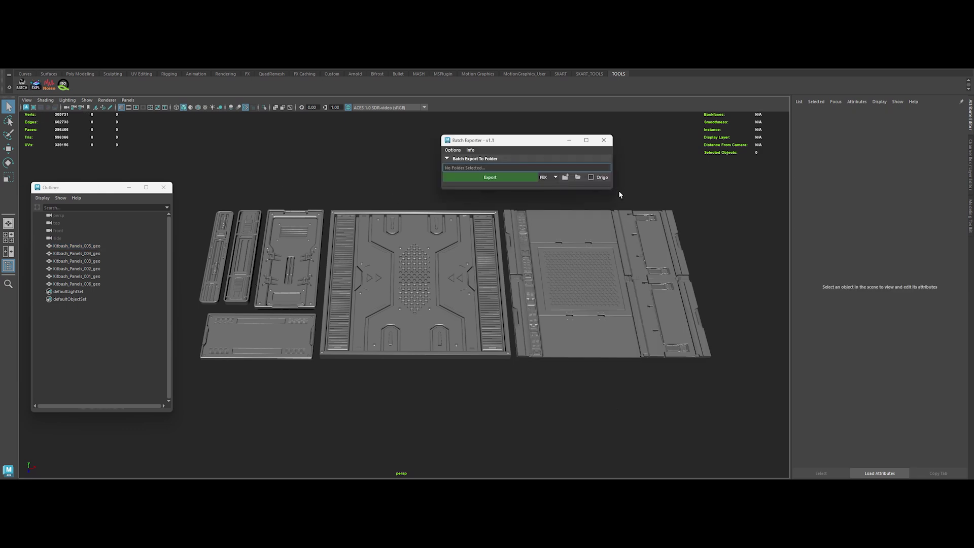
left_click_drag(538, 146, 538, 142)
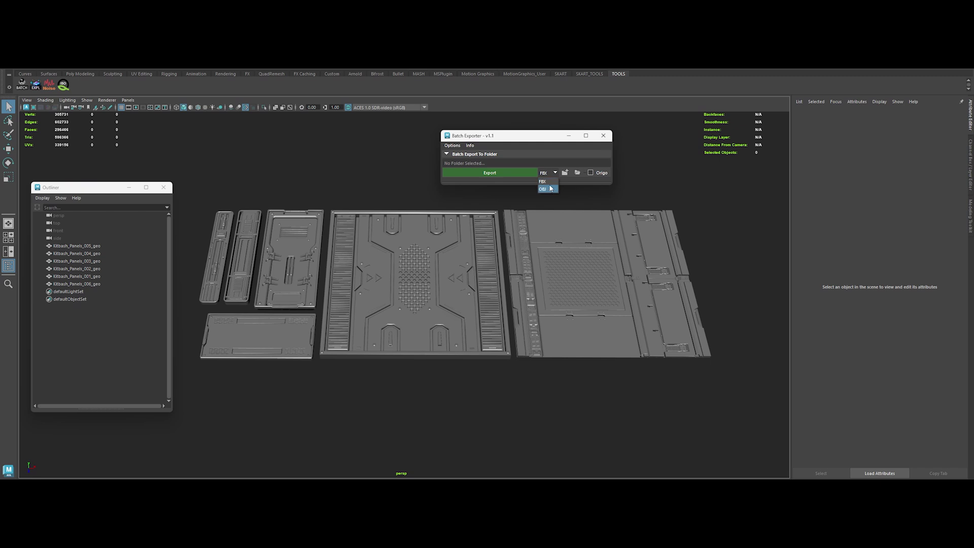
left_click(565, 173)
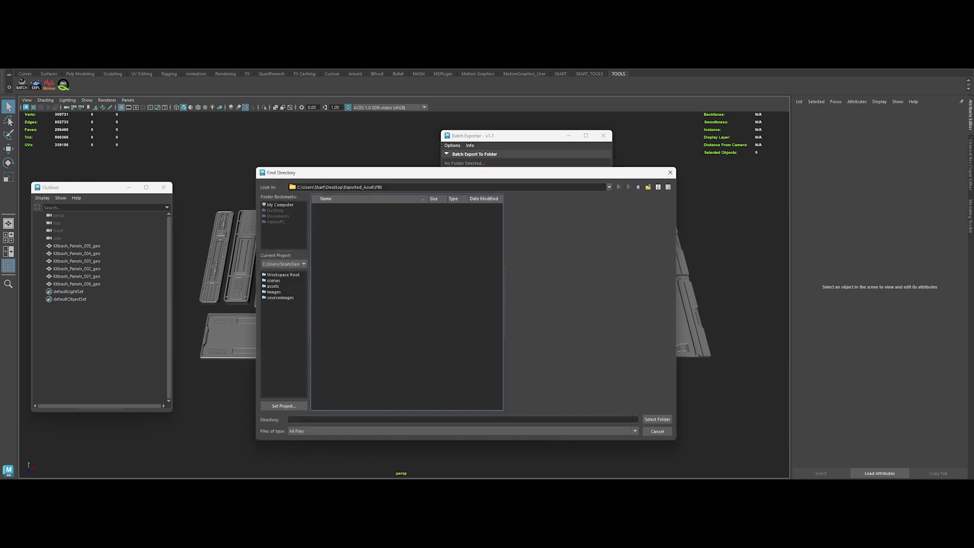
left_click(657, 419)
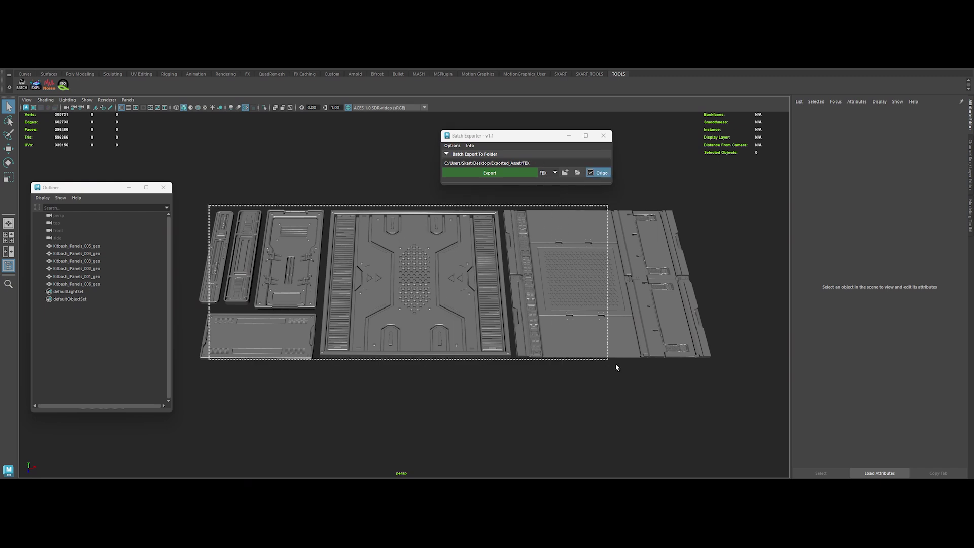
Step: Export the six selected Kitbash panels as separate FBX files and verify them in Explorer
left_click_drag(615, 365, 634, 373)
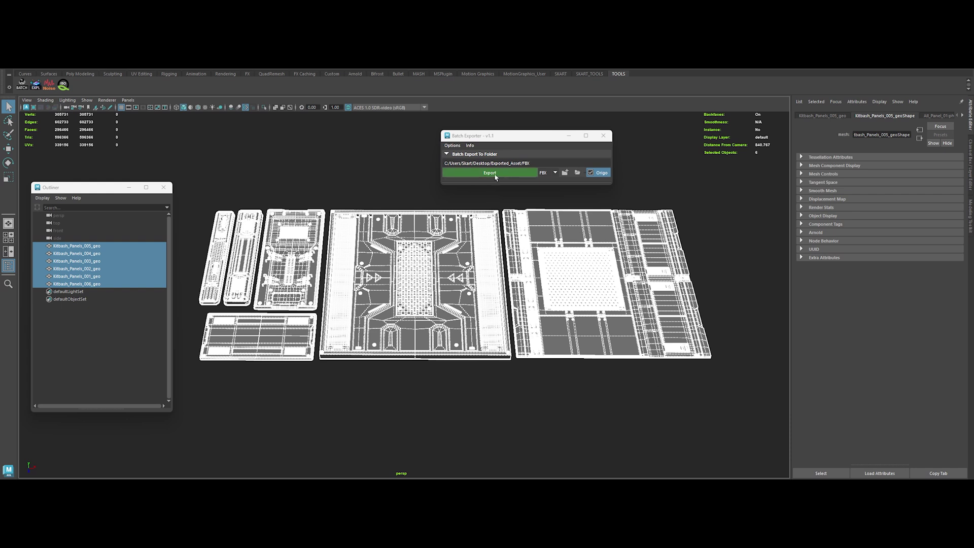
left_click(490, 173)
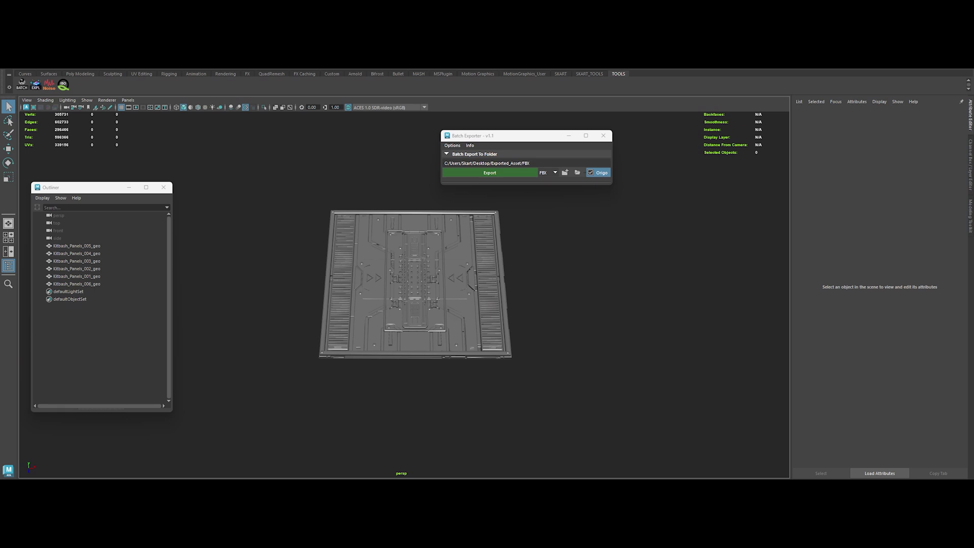
double_click(315, 233)
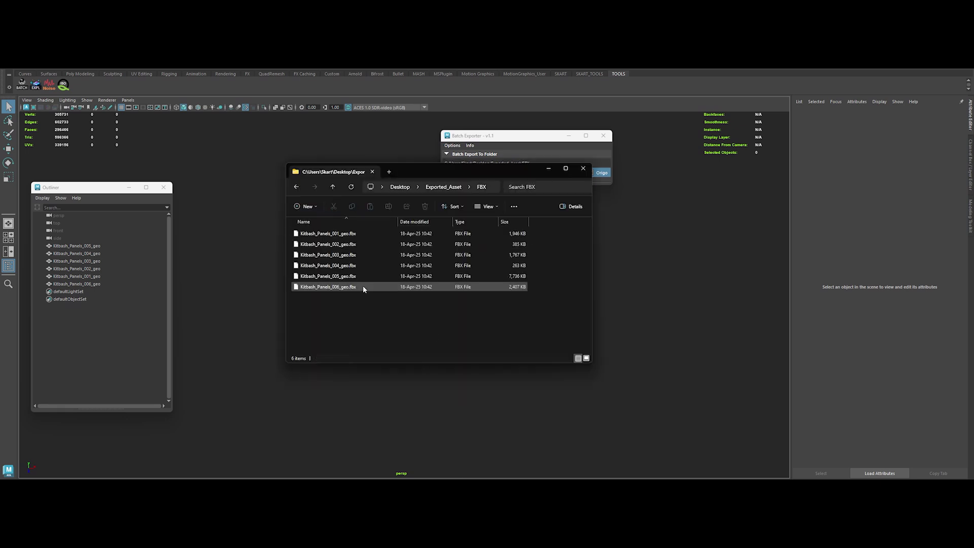
mouse_move(374, 315)
left_mouse_down()
mouse_move(345, 235)
mouse_move(370, 312)
left_mouse_up()
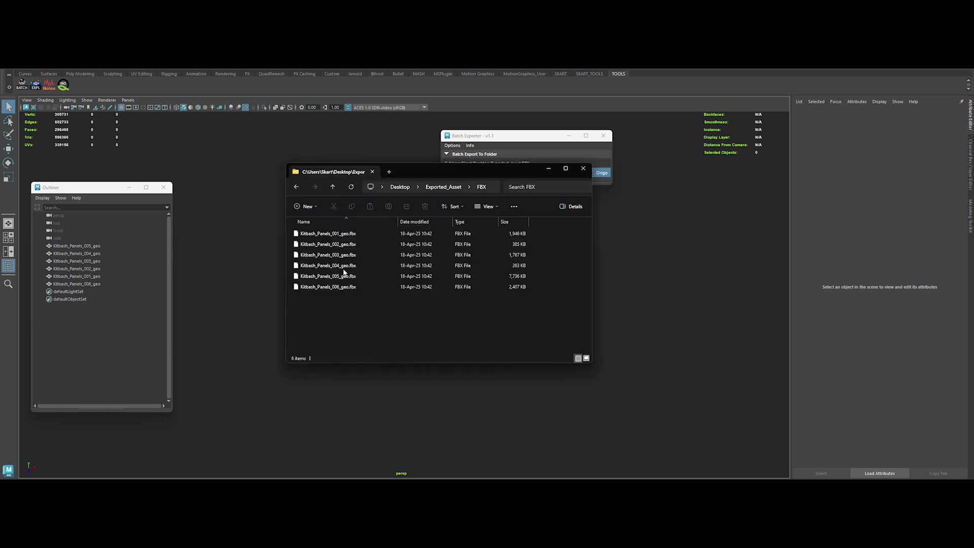
key("alt+F4")
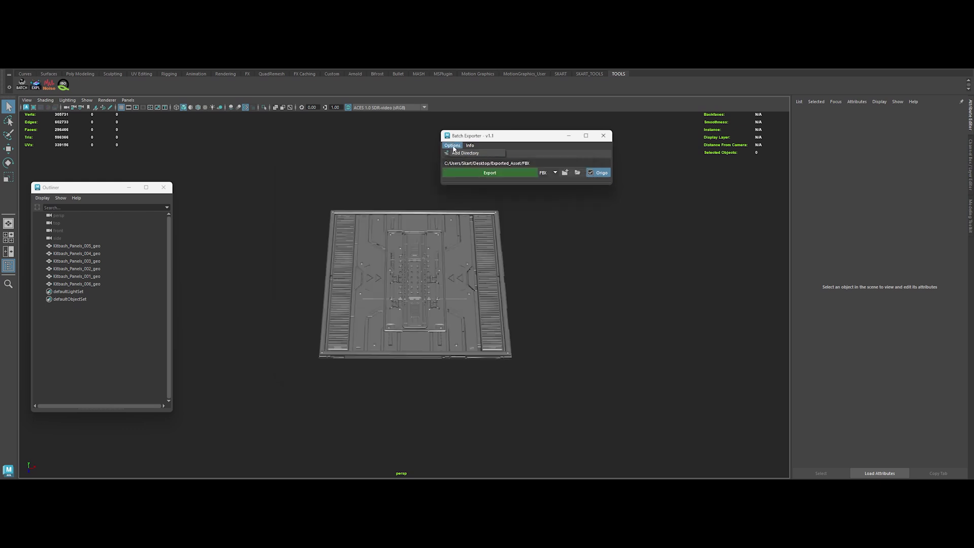
Step: Add a second export set with Exported_Asset/OBJ as its destination folder
left_click(470, 153)
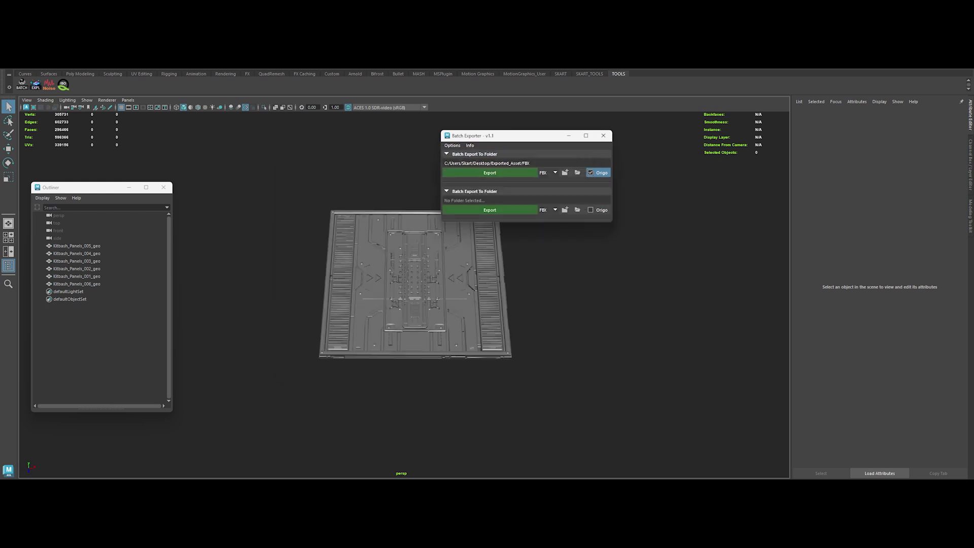
left_click(565, 210)
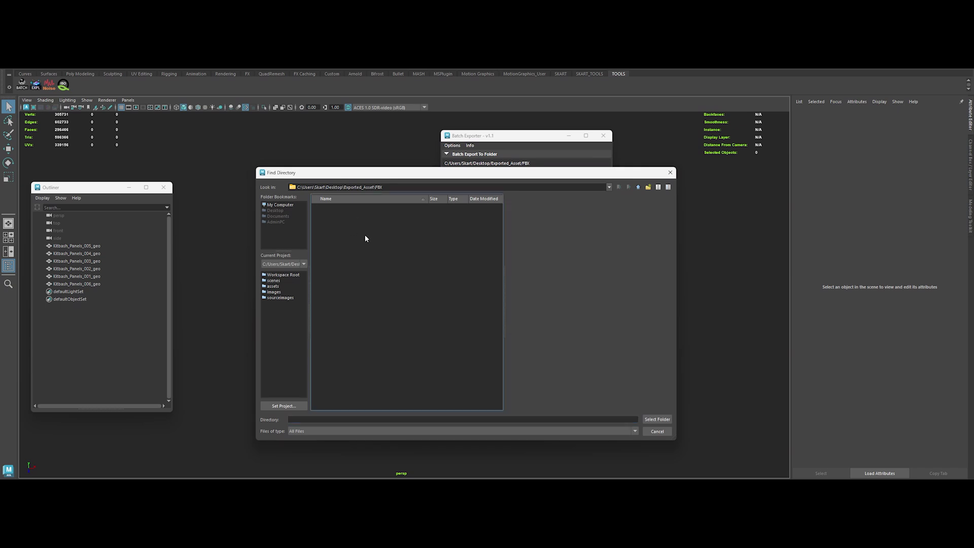
double_click(331, 215)
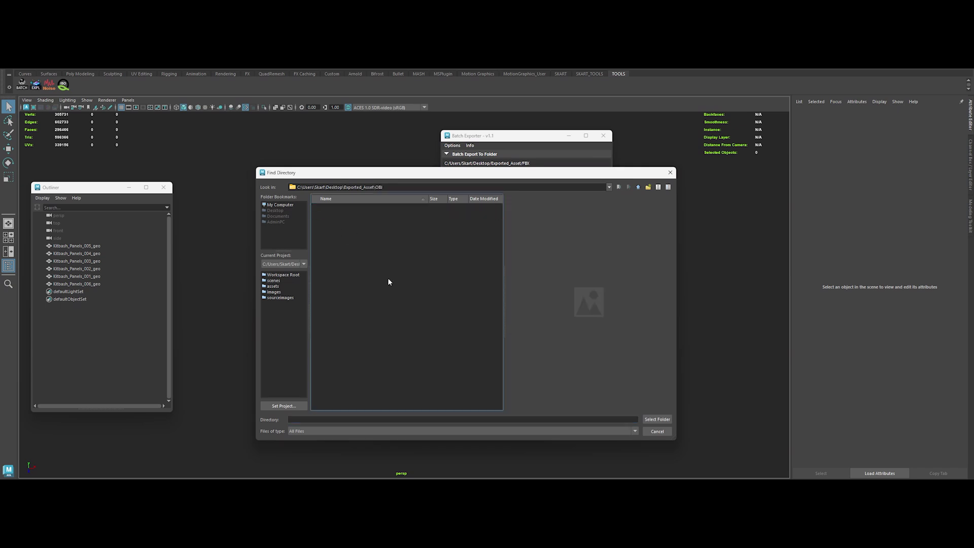
left_click(655, 419)
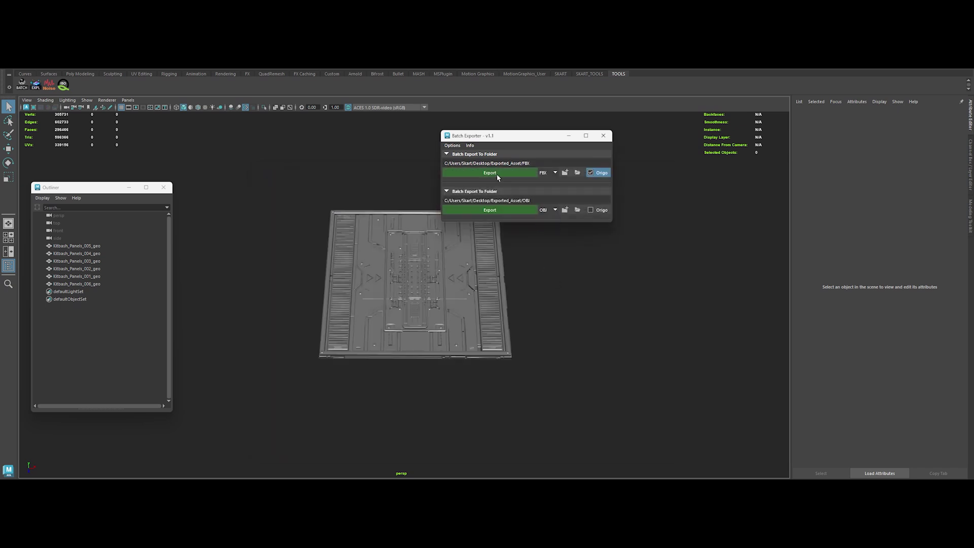
Step: Export the six panels to the OBJ folder and check the OBJ and FBX folders in Explorer
left_click_drag(608, 400, 608, 400)
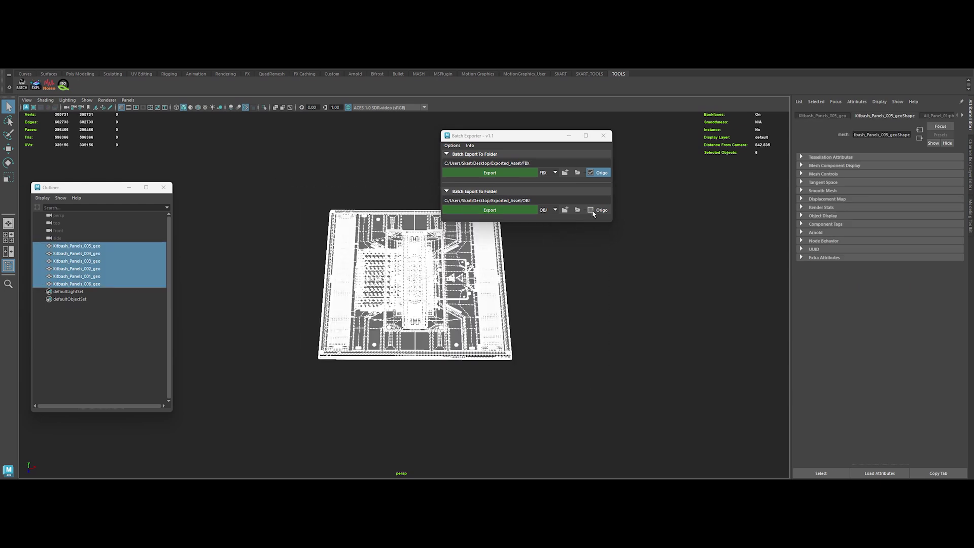
left_click(514, 212)
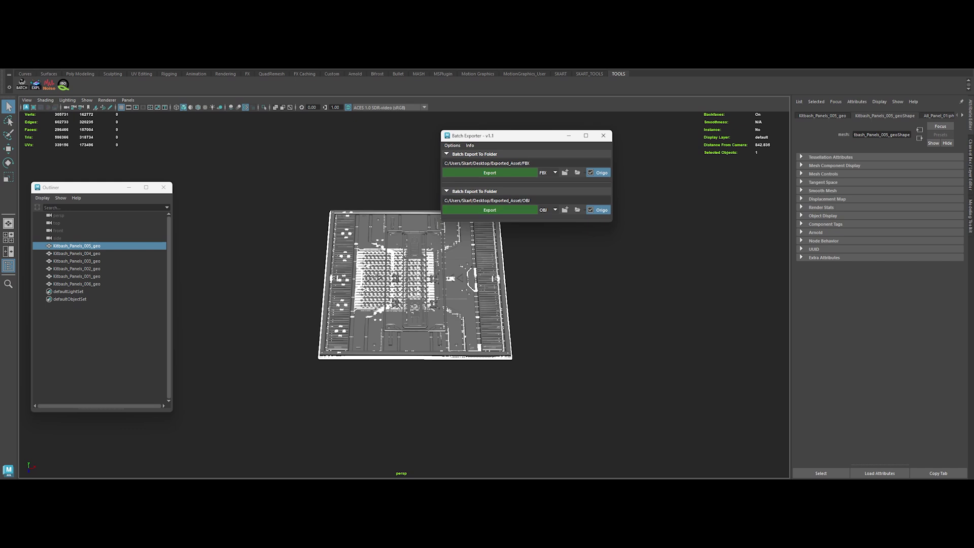
double_click(326, 244)
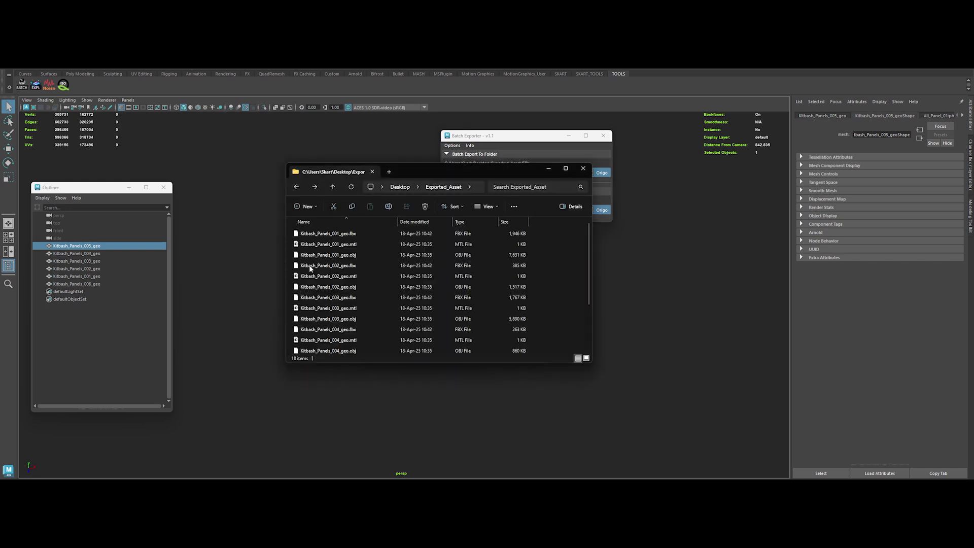
left_click(295, 187)
double_click(327, 234)
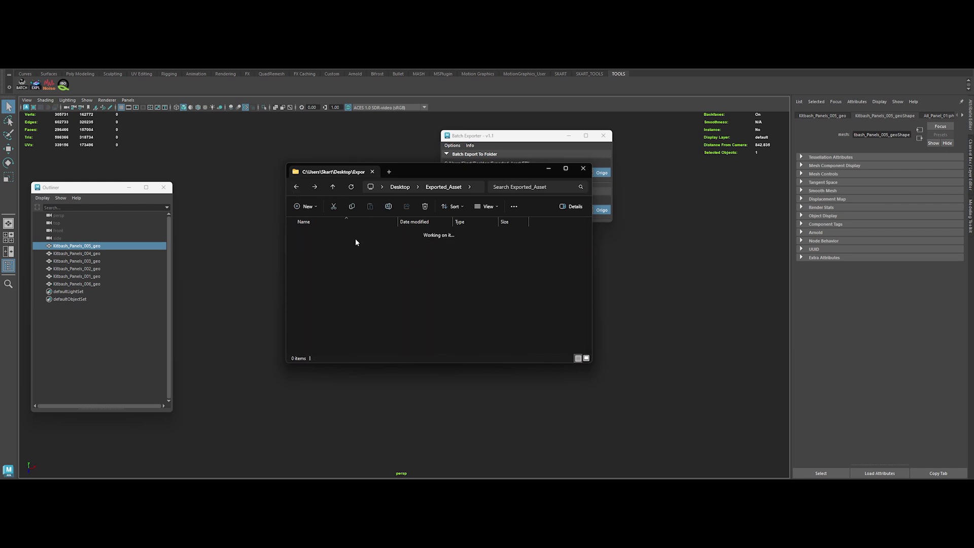
left_click(296, 187)
left_click(238, 235)
left_click_drag(512, 140, 564, 161)
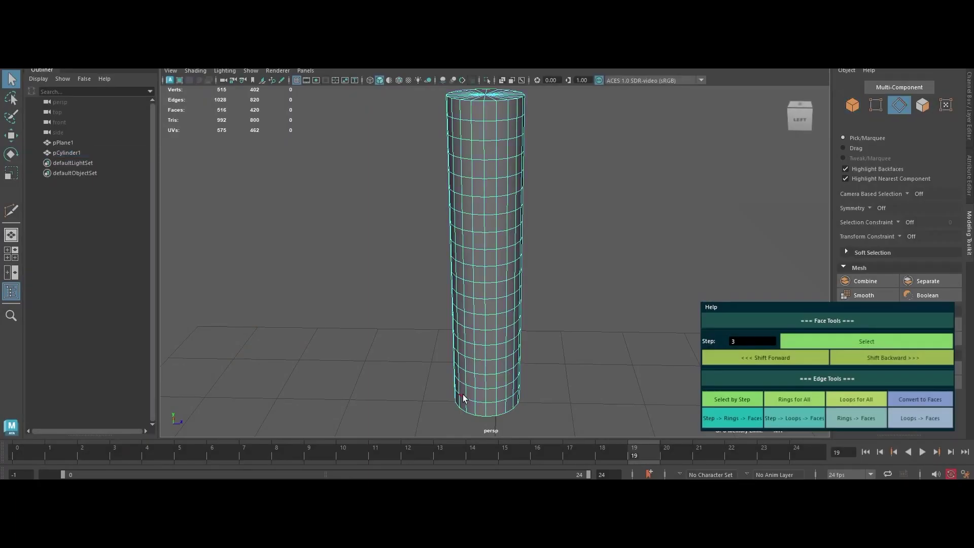
Step: Select every third edge from a starting edge, extend them into rings and convert to faces
left_click(474, 365)
left_click(467, 352, "shift")
left_click(725, 400)
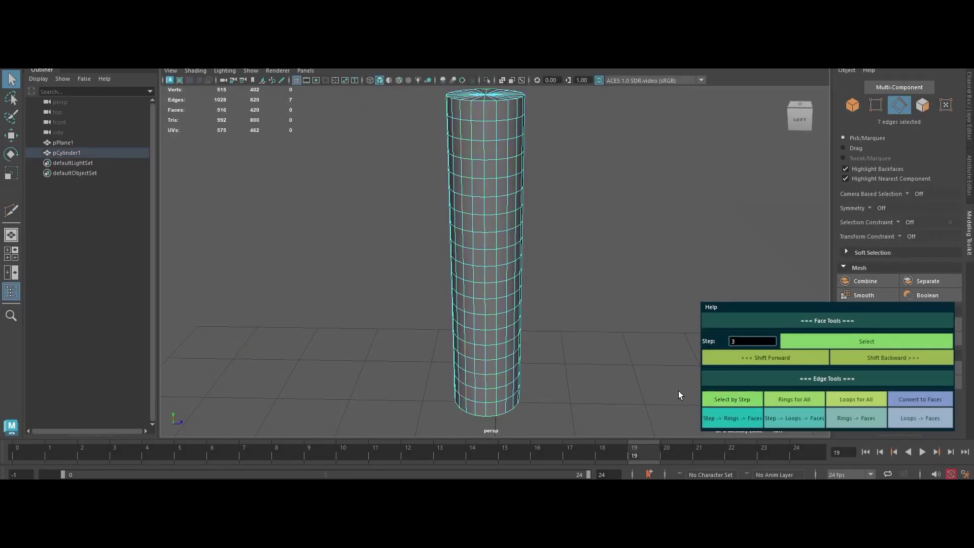
left_click(792, 399)
left_click(912, 399)
left_click(608, 395)
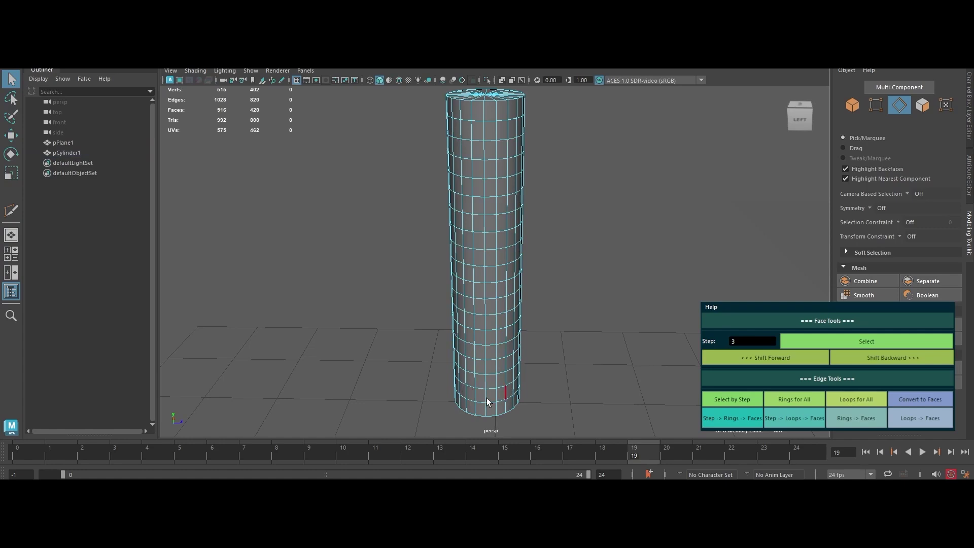
Step: Try ringed and looped face-band conversions from a second starting edge on the cylinder
left_click(741, 422)
left_click(562, 372)
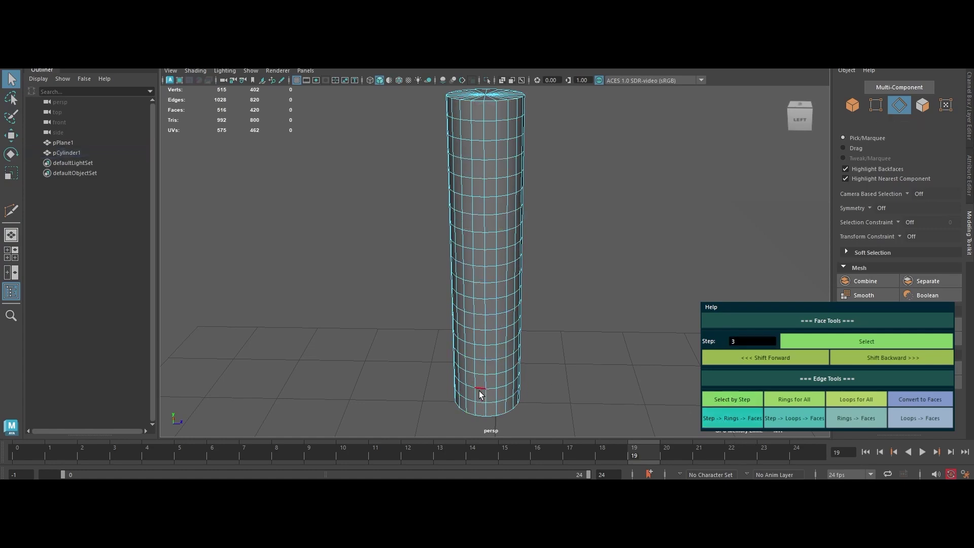
left_click(472, 335, "shift")
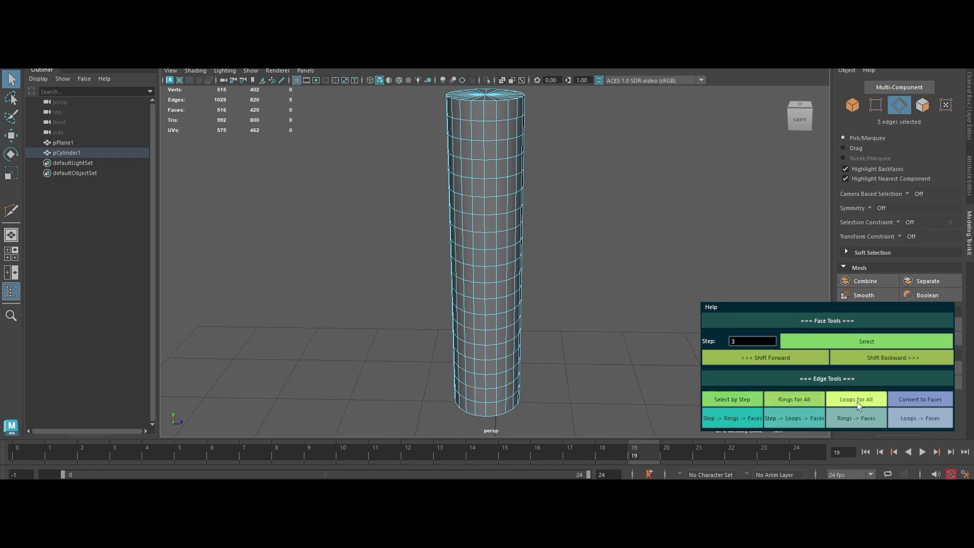
left_click(908, 399)
left_click(608, 382)
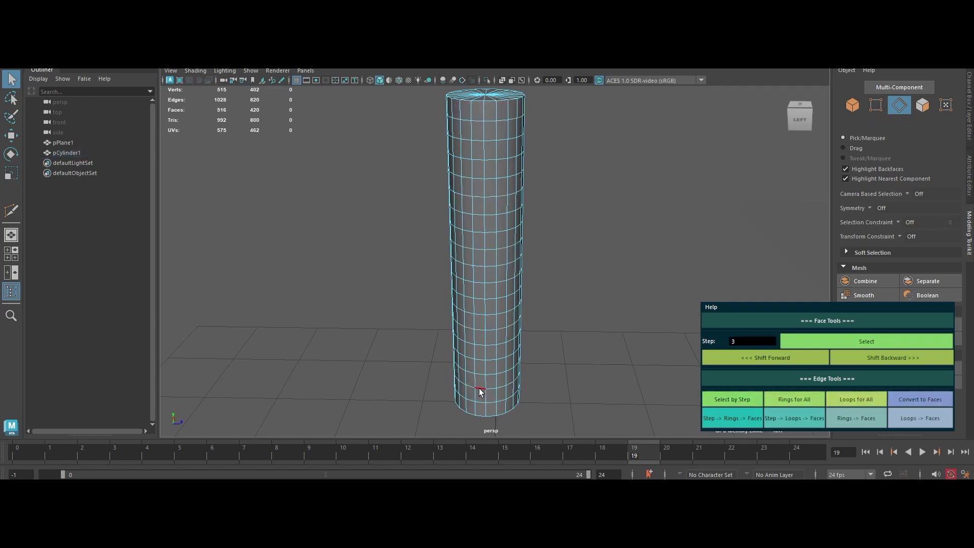
left_click(795, 422)
left_click(568, 394)
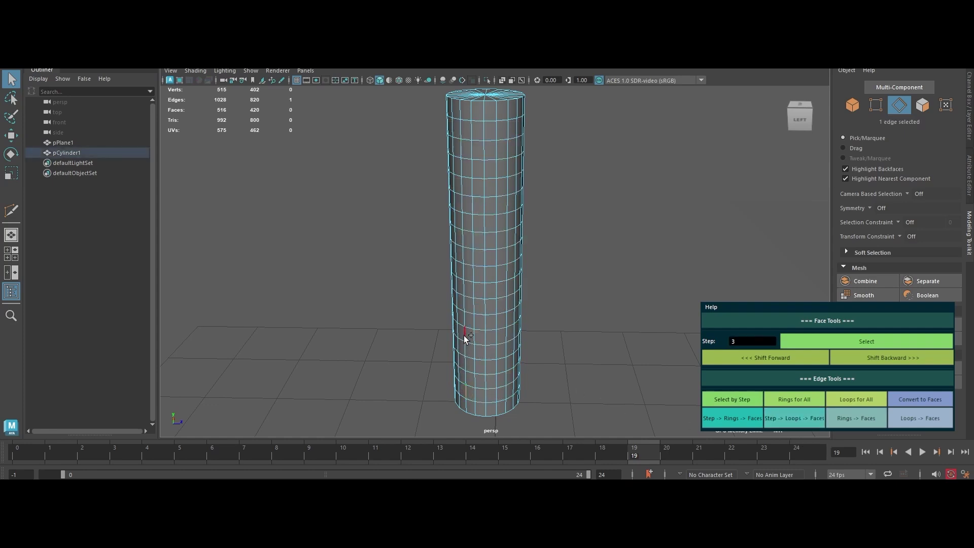
Step: Convert the stepped edges into ring and loop face bands, clearing the selection between tries
left_click(793, 398)
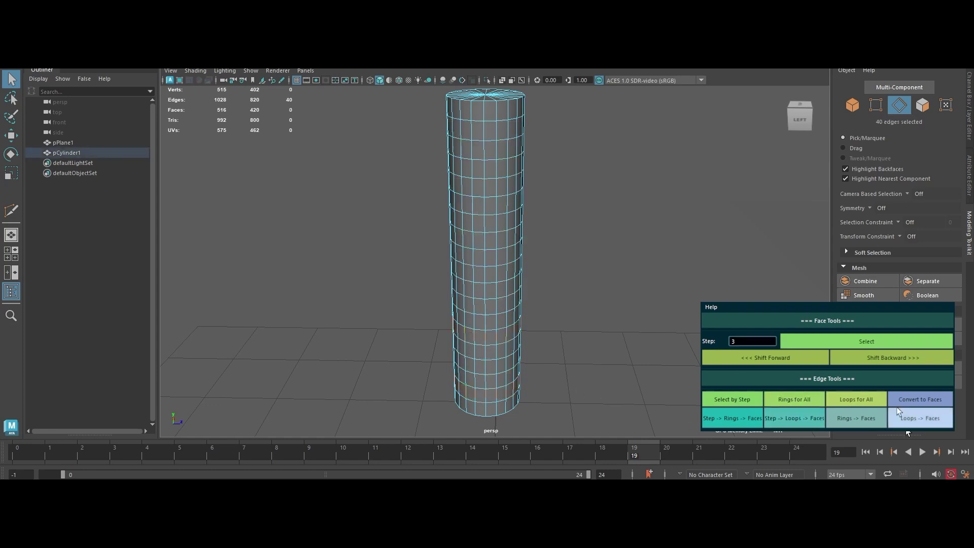
left_click(908, 399)
left_click(583, 386)
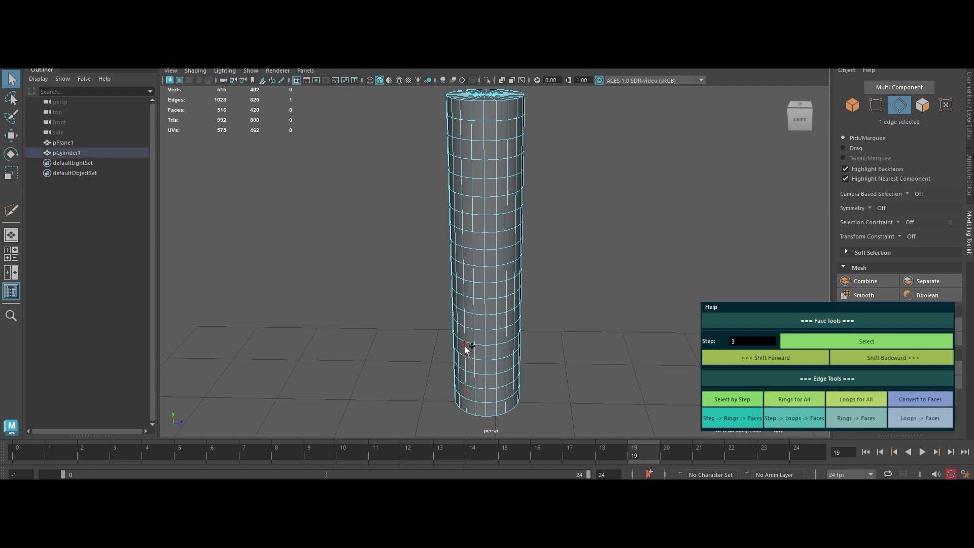
left_click(863, 419)
left_click(568, 401)
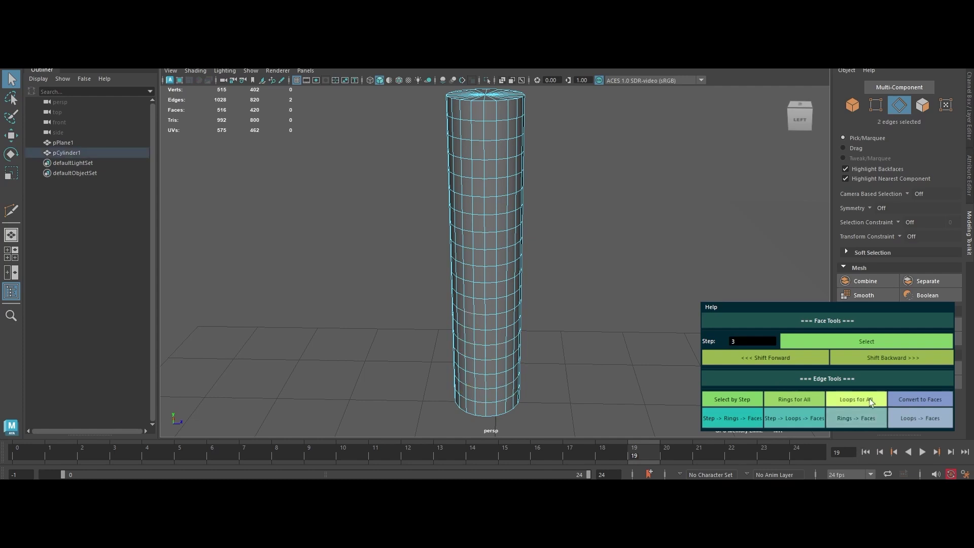
left_click(921, 419)
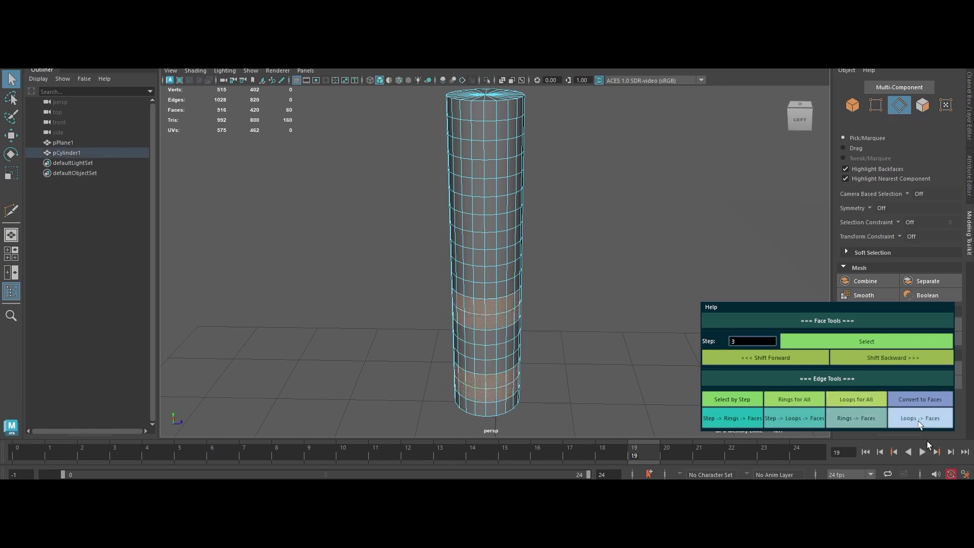
left_click(649, 356)
Step: Reselect every third edge as full rings, convert them to 105 faces and frame the cylinder
left_click_drag(653, 328, 449, 328, "alt")
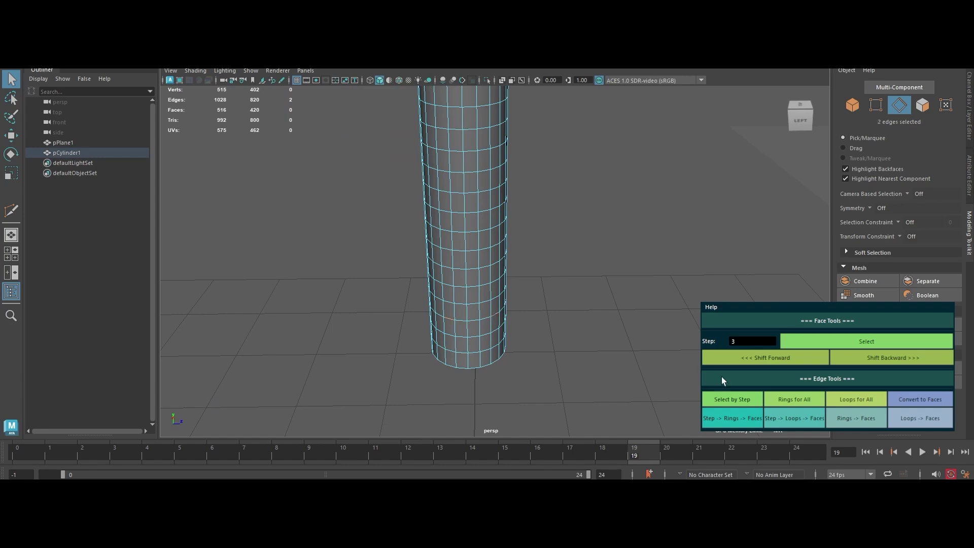
left_click(730, 398)
left_click_drag(593, 376, 548, 350, "alt")
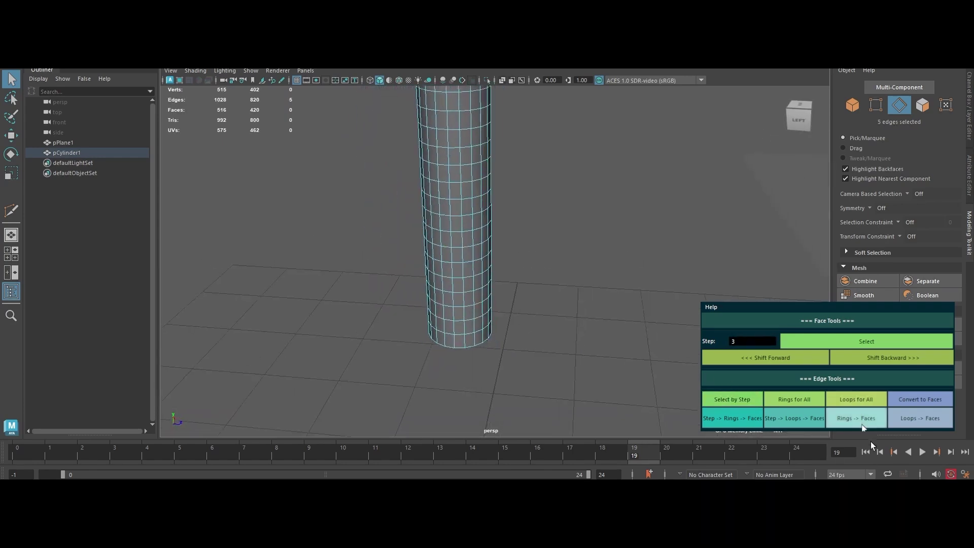
left_click(796, 401)
left_click(912, 400)
key("f")
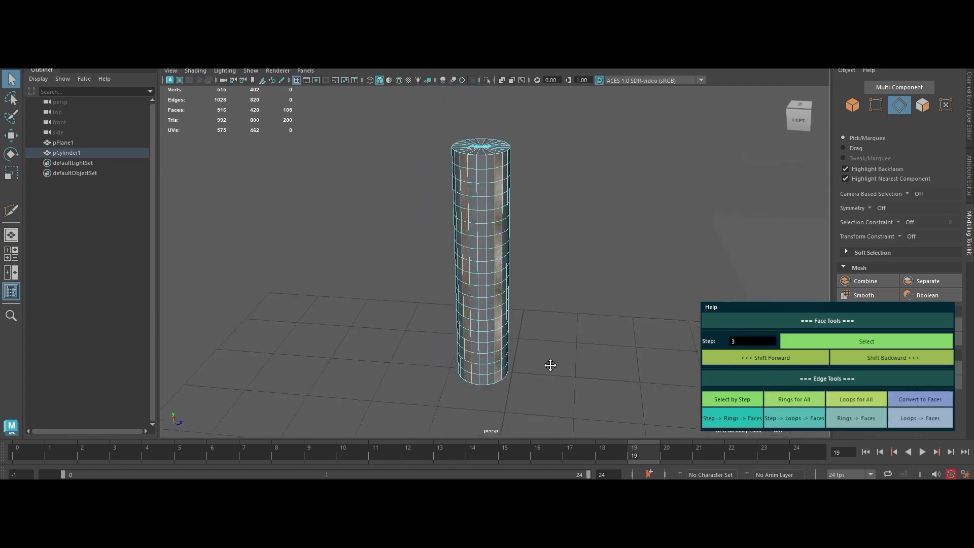
left_click_drag(551, 365, 634, 256, "alt")
Step: Select the whole border loop of faces on the plane
left_click(510, 287)
left_click(922, 105)
left_click(428, 173)
left_click(433, 213, "shift")
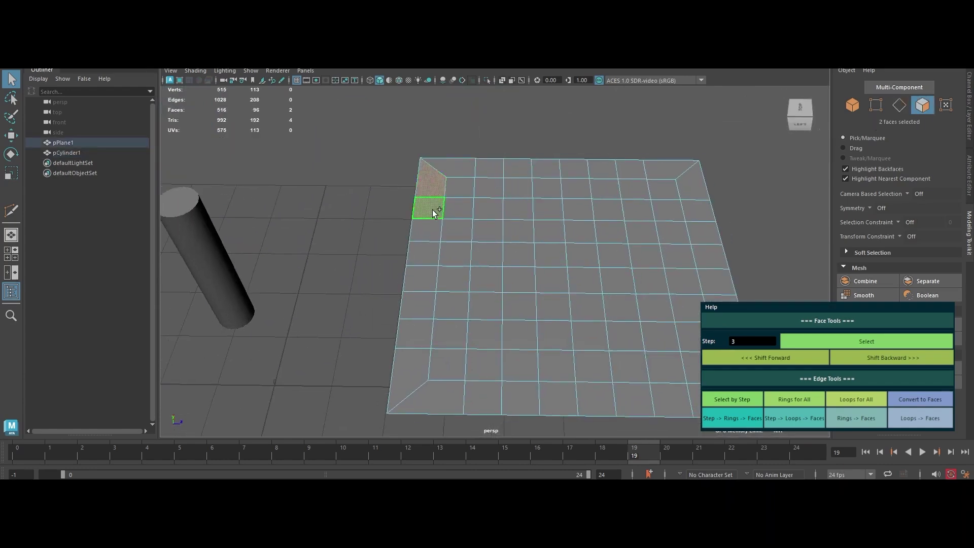
double_click(434, 213, "shift")
Step: Thin the border loop to evenly spaced faces and shift them backward around the border
left_click(842, 342)
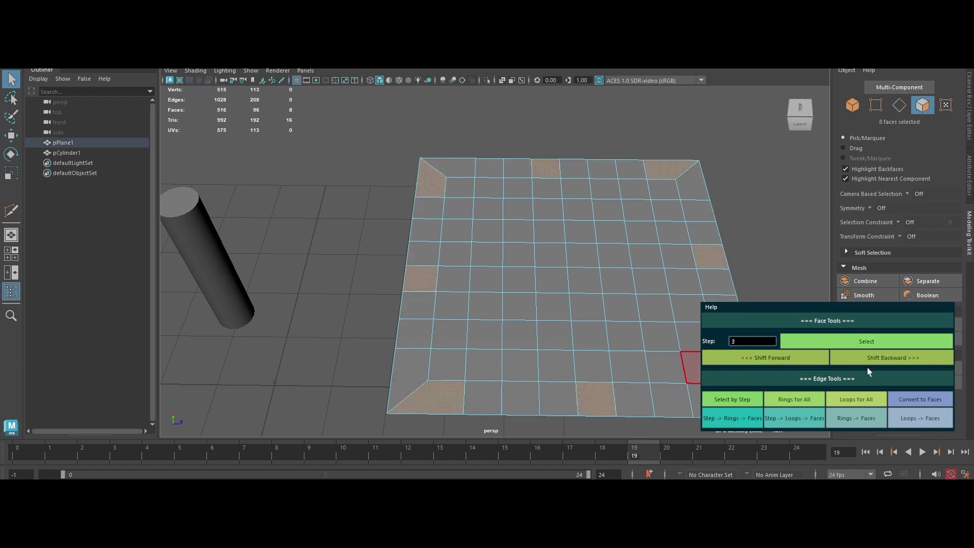
left_click(894, 358)
left_click(894, 357)
left_click(893, 358)
left_click(893, 358)
left_click(894, 357)
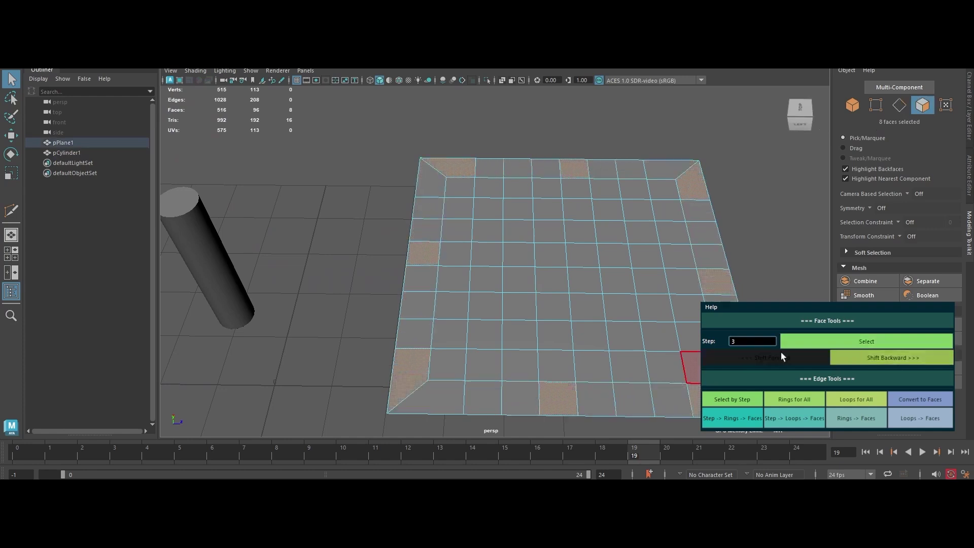
left_click(893, 358)
Step: Reselect the border loop, reduce it to alternating faces with step 1, and shift it back and forward
left_click(425, 188)
double_click(431, 204, "shift")
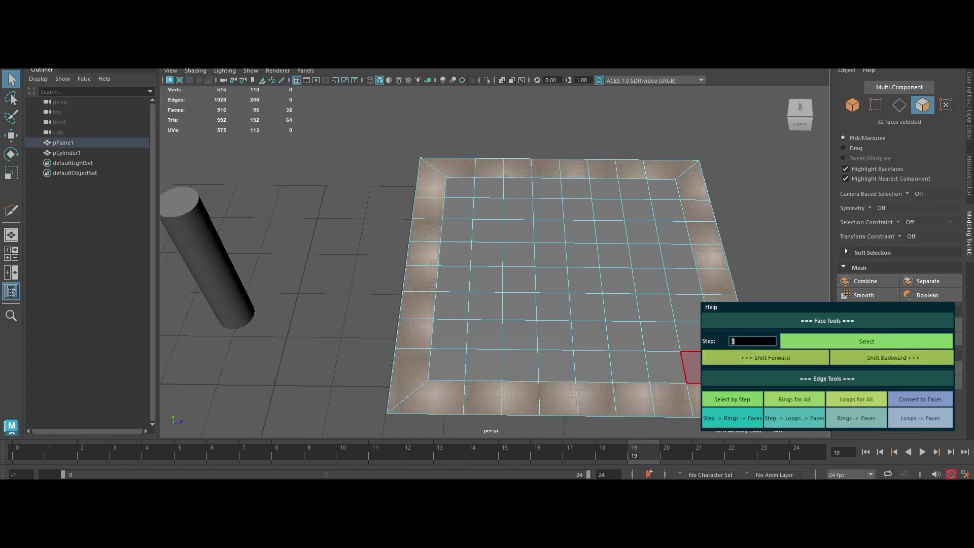
type("1")
left_click(857, 341)
left_click(892, 356)
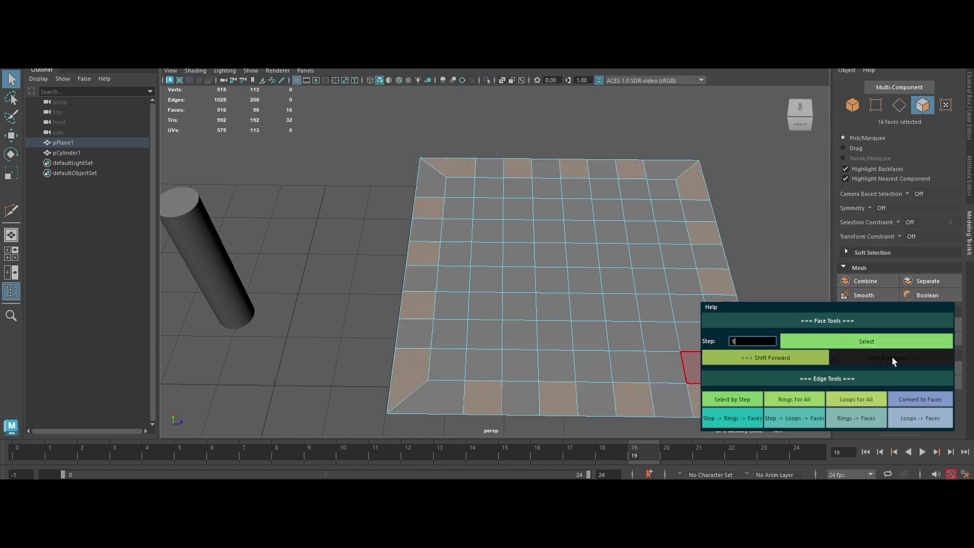
left_click(793, 361)
Step: Select a winding path of faces, keep every third face with step 3, and shift them along
left_click(456, 350)
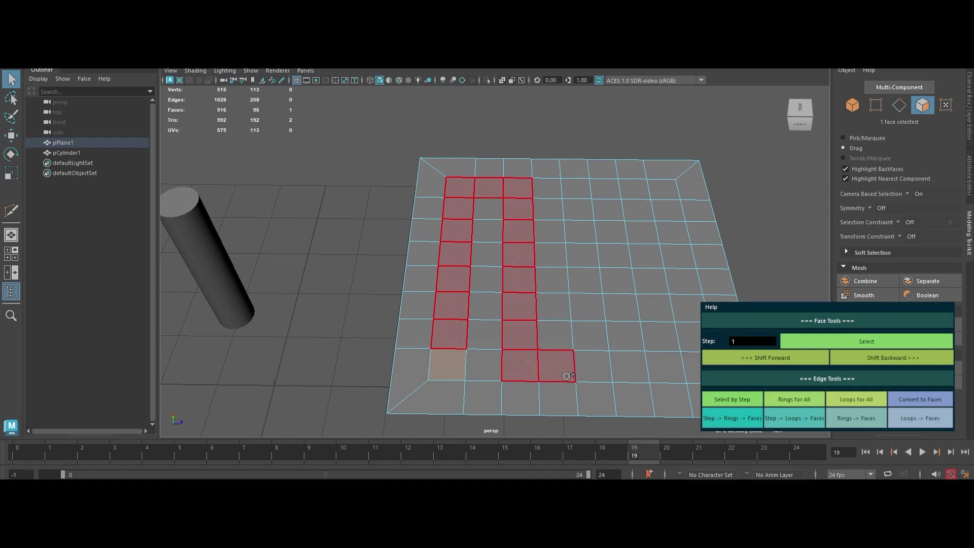
left_click_drag(647, 278, 655, 363)
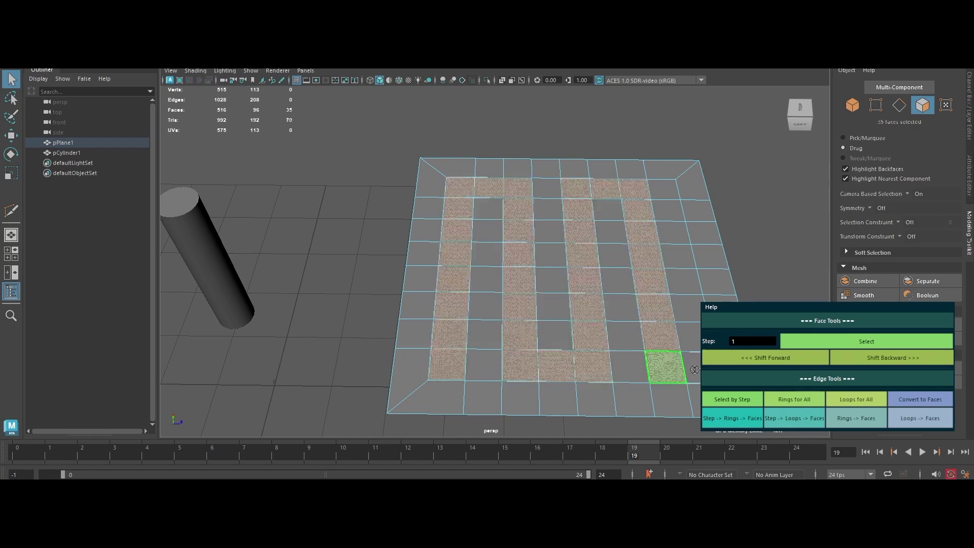
double_click(753, 341)
type("3")
left_click(864, 343)
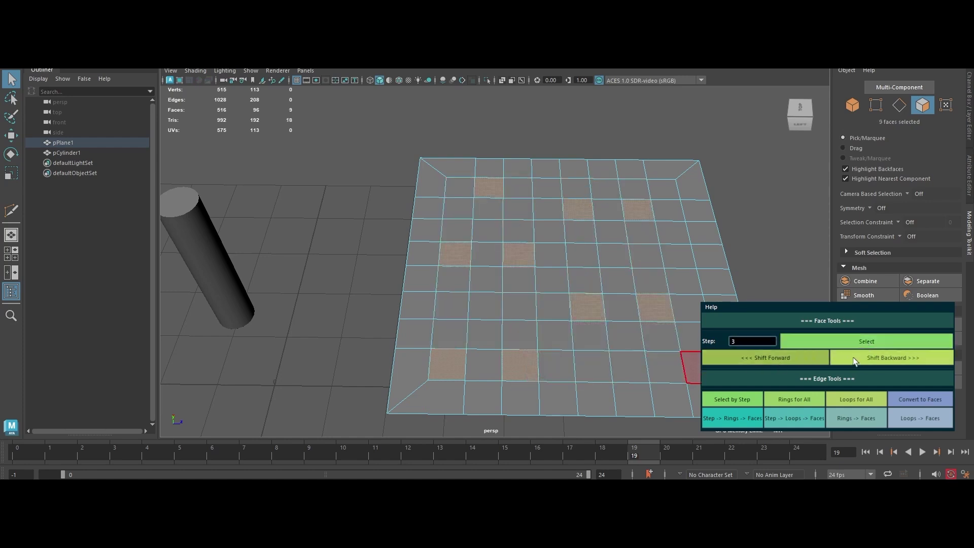
left_click(857, 356)
left_click(856, 357)
left_click(802, 359)
left_click(803, 359)
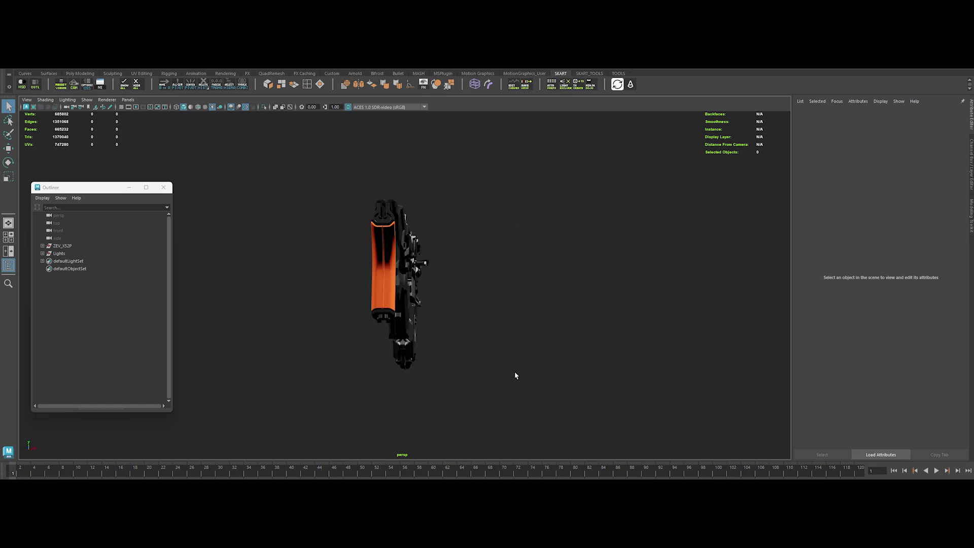
Step: Select mesh_exploder_group, record world positions, explode the rifle parts, then reset them
left_click(71, 246)
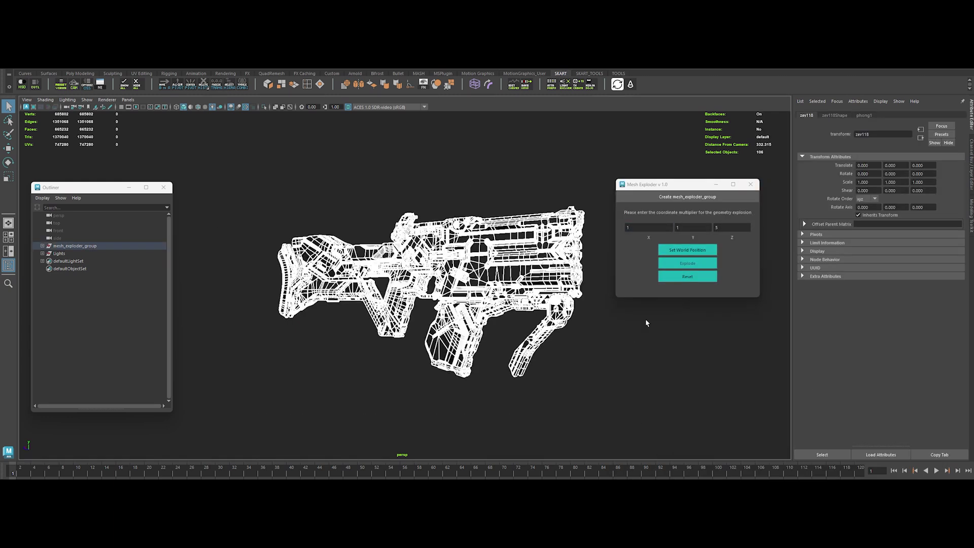
left_click(682, 251)
left_click(687, 263)
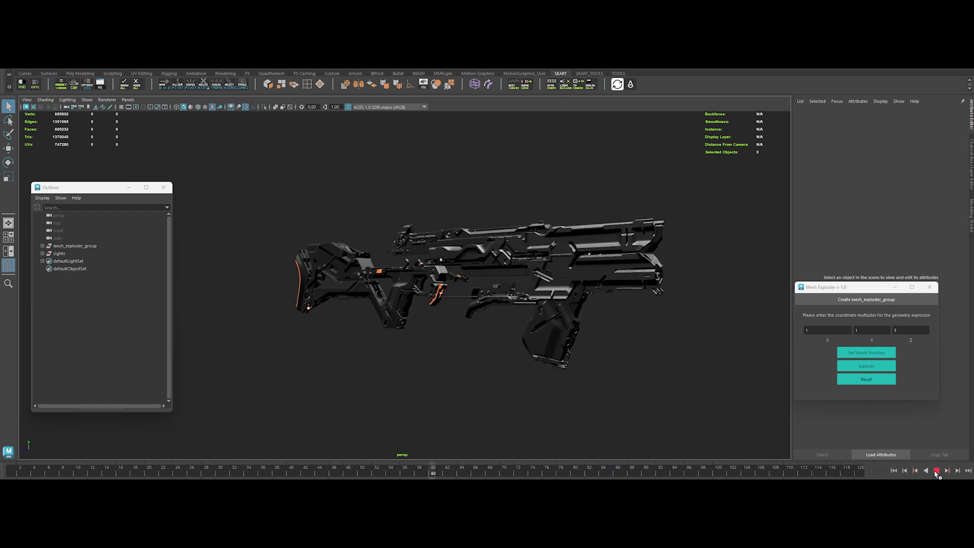
left_click(856, 380)
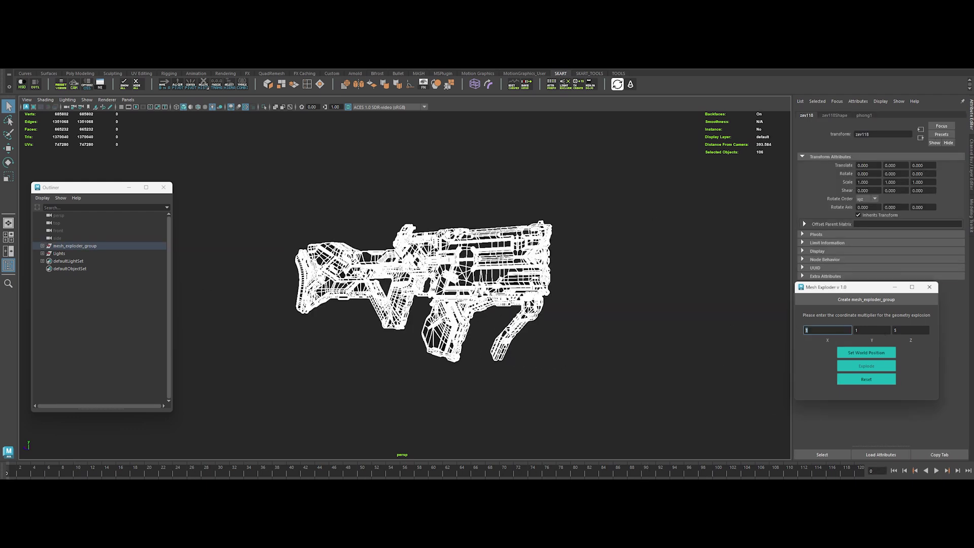
Step: Re-explode the rifle with new multipliers and play it from the first frame
left_click(852, 353)
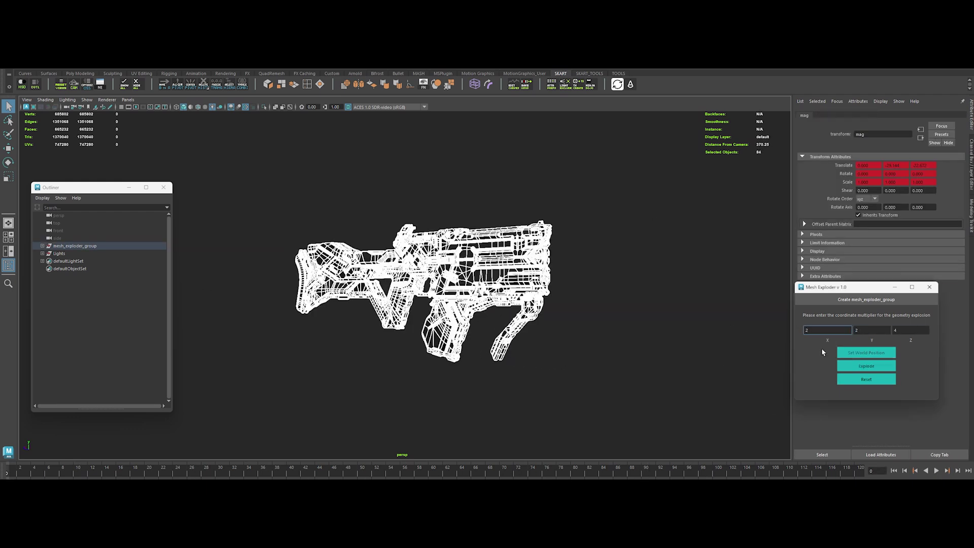
left_click(866, 365)
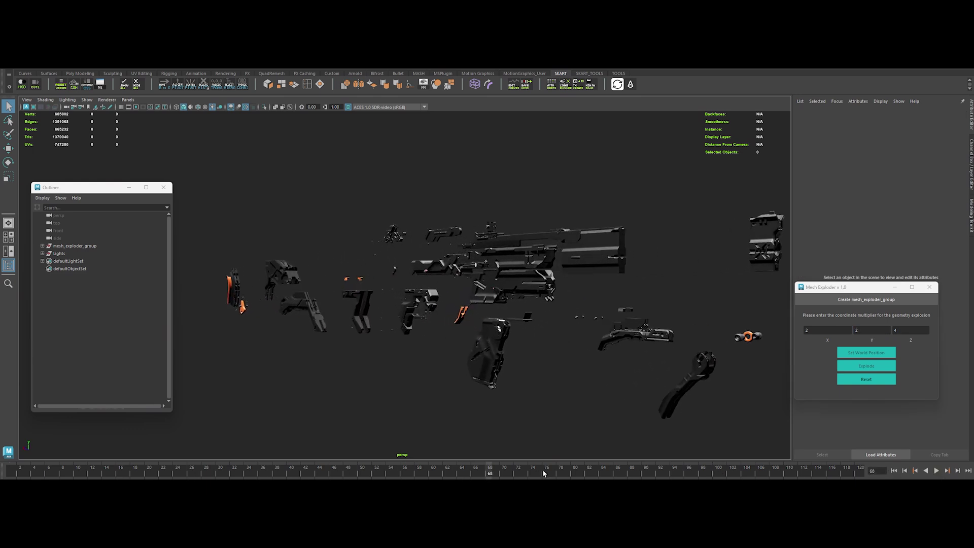
key("alt+shift+v")
key("alt+v")
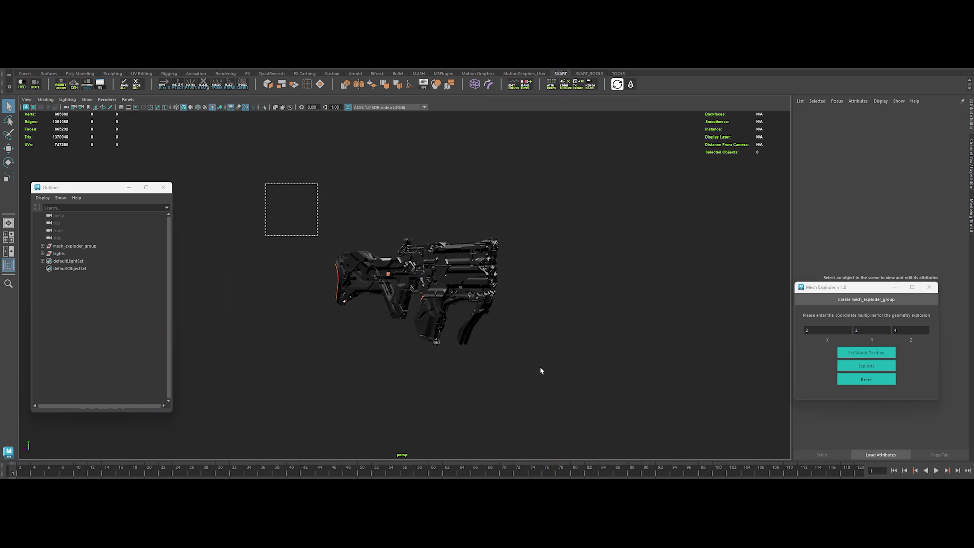
Step: Reselect the parts and explode the rifle apart vertically
left_click(873, 380)
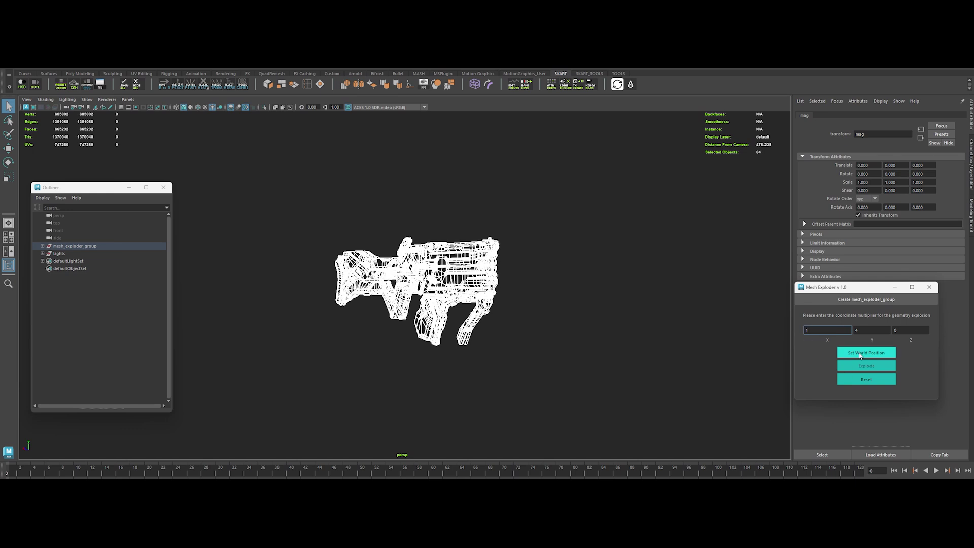
left_click(861, 353)
left_click(851, 367)
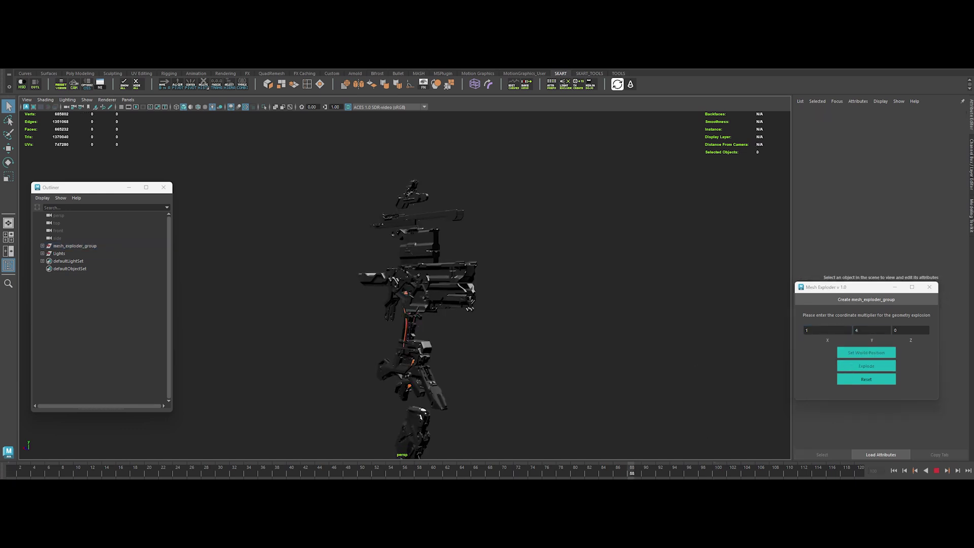
Step: Change the Z multiplier and explode the parts again with multipliers 1, 4, 1
left_click(866, 379)
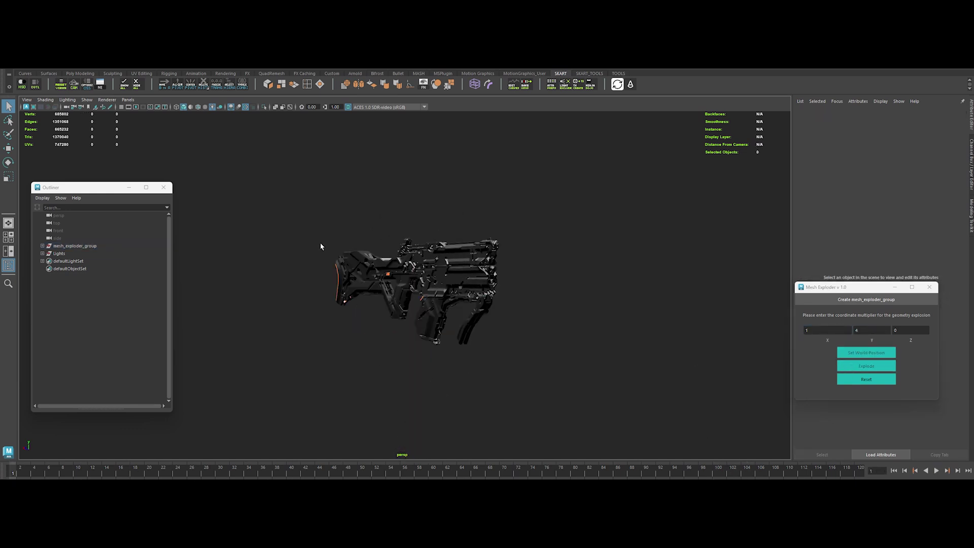
left_click(896, 330)
left_click(866, 352)
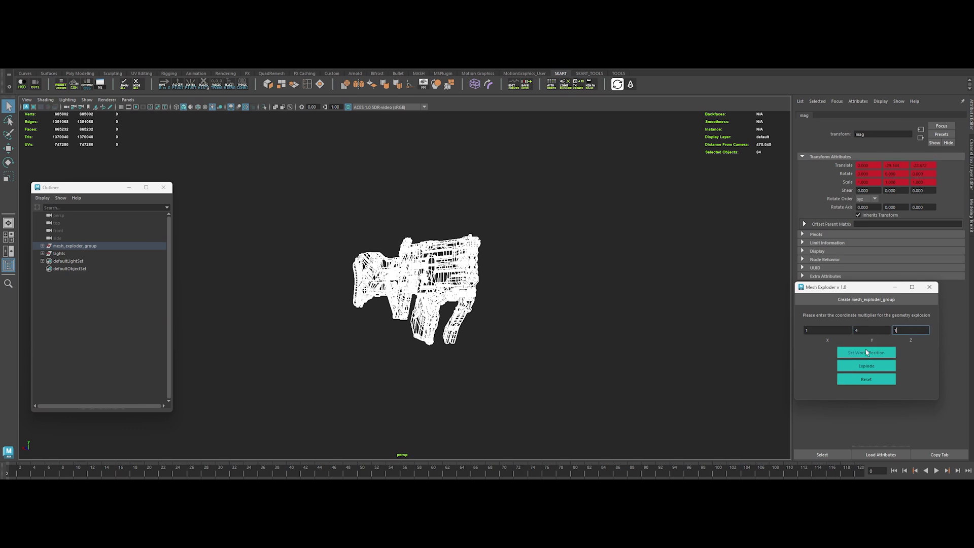
left_click(866, 366)
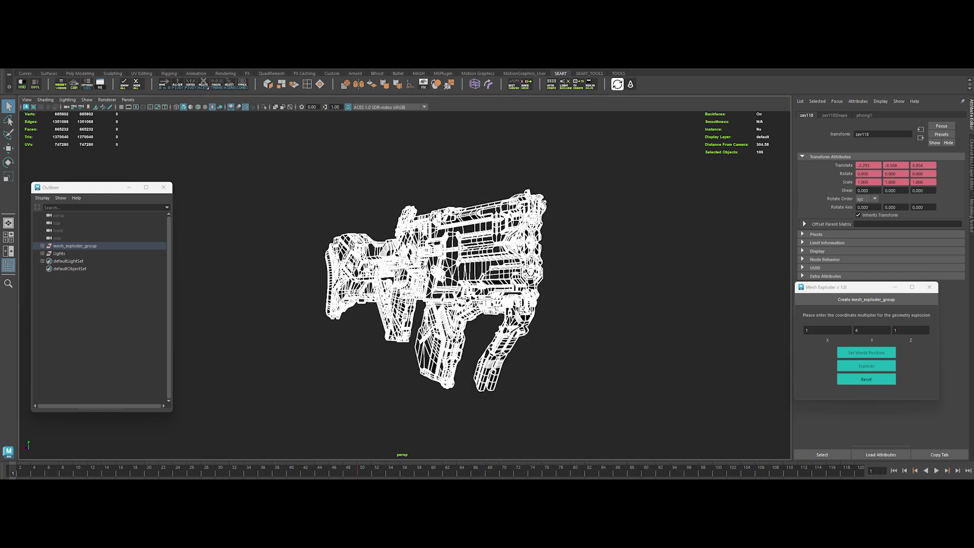
Step: Play back the rifle's exploded-view animation
left_click(925, 471)
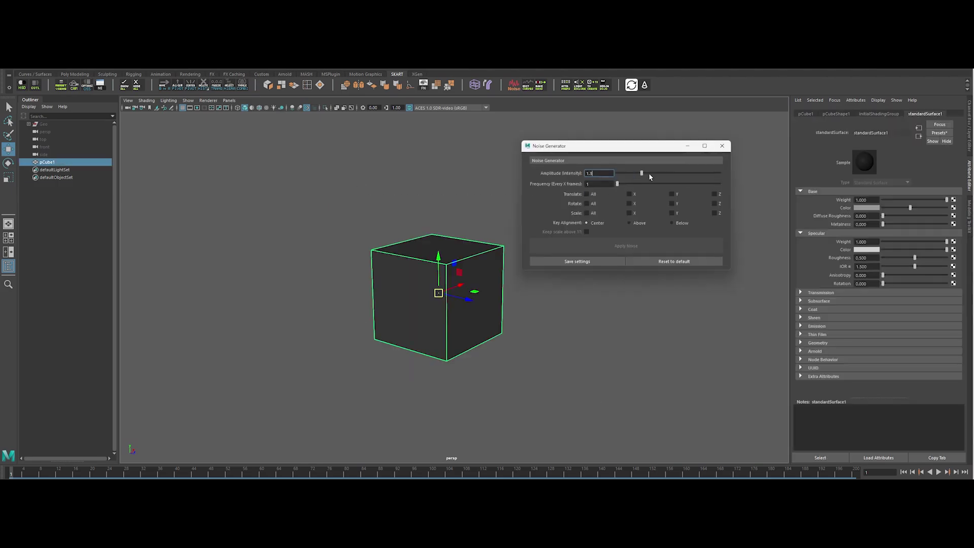
Step: Enable Rotate All, apply noise to the cube, and preview the noisy animation
left_click(587, 204)
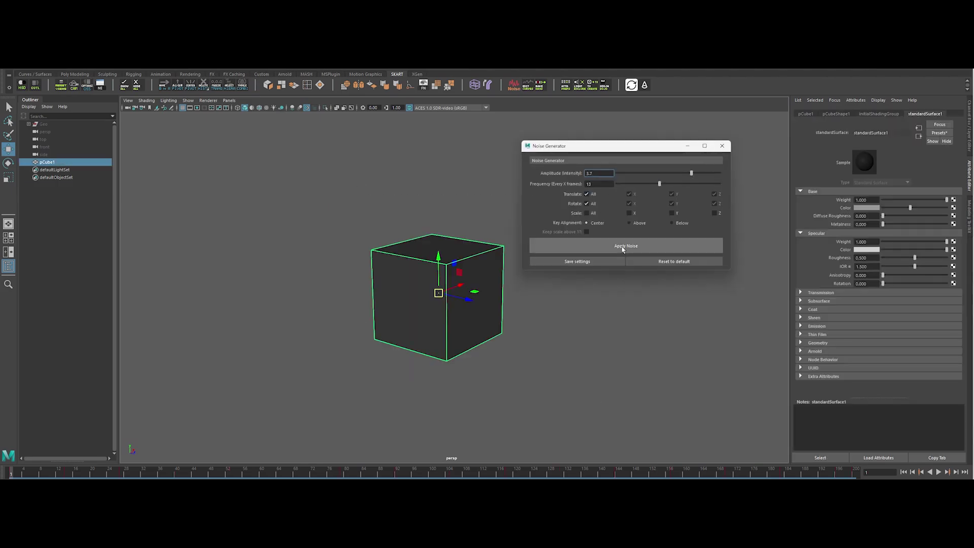
left_click(626, 245)
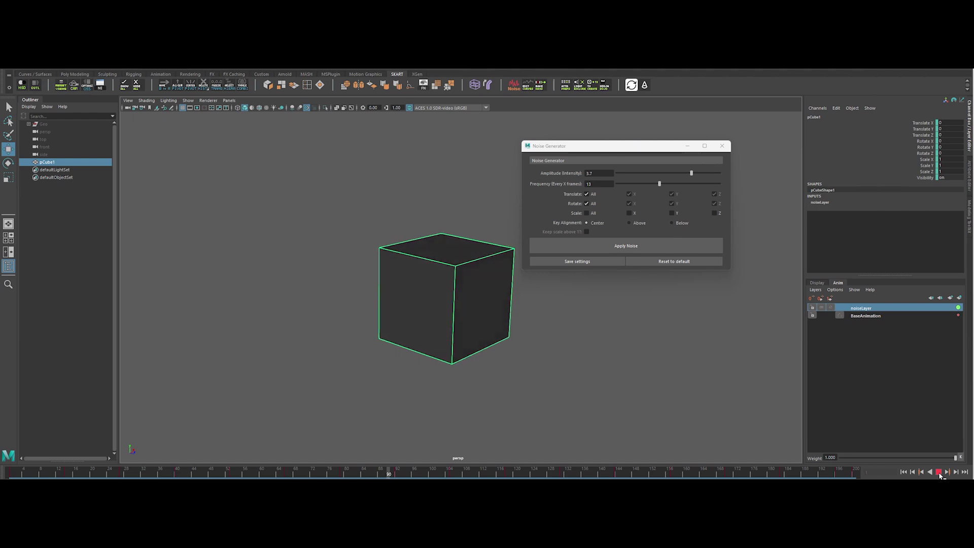
left_click(939, 472)
left_click_drag(637, 149, 659, 144)
left_click(939, 472)
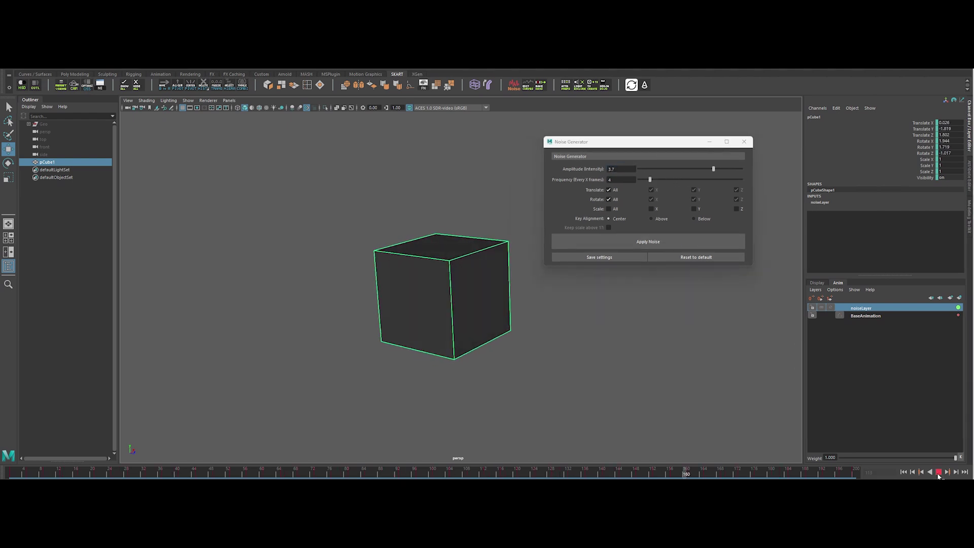
Step: Stop playback and delete the noiseLayer from the animation layers
left_click(865, 316)
left_click(939, 472)
right_click(866, 308)
left_click(893, 450)
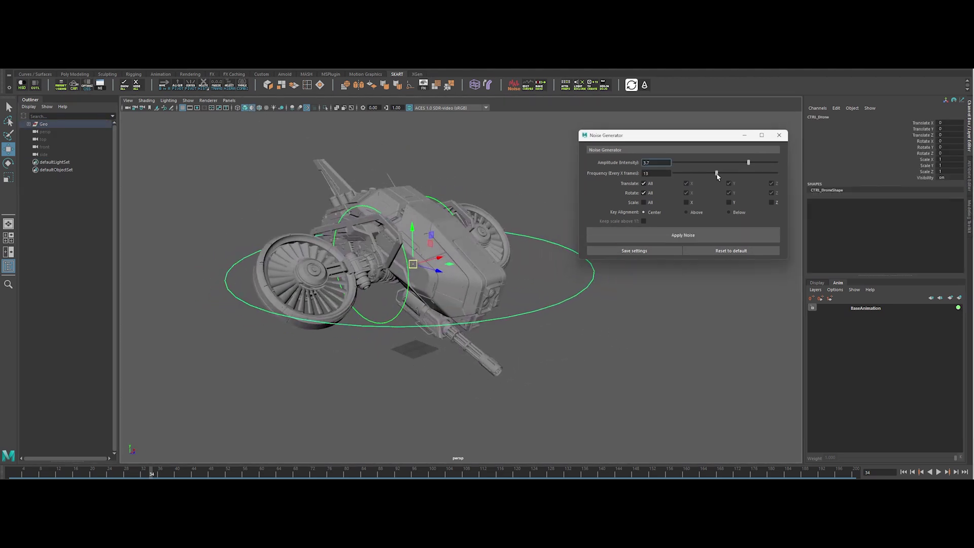
Step: Apply drone noise with amplitude 1 and rotation off, then delete the older noise layers
left_click(673, 237)
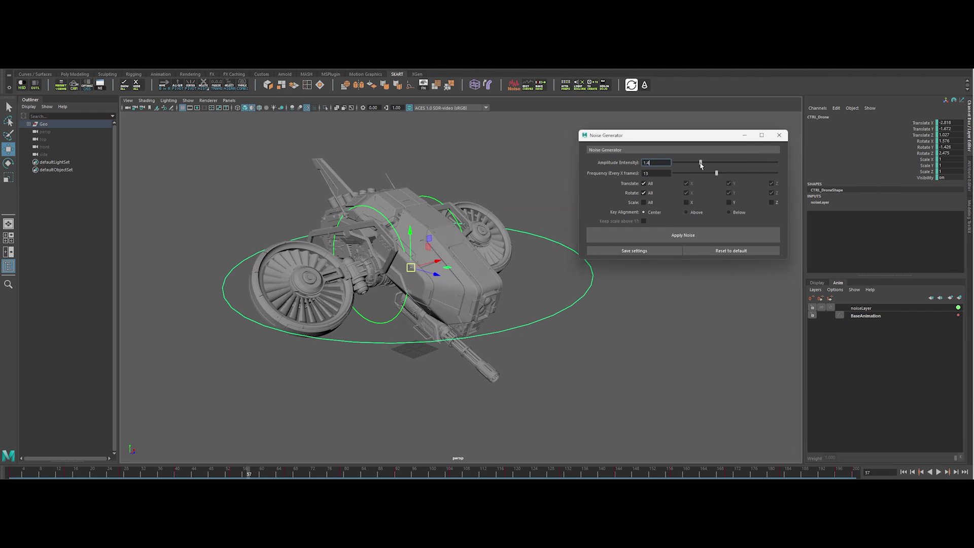
type("1")
key("Return")
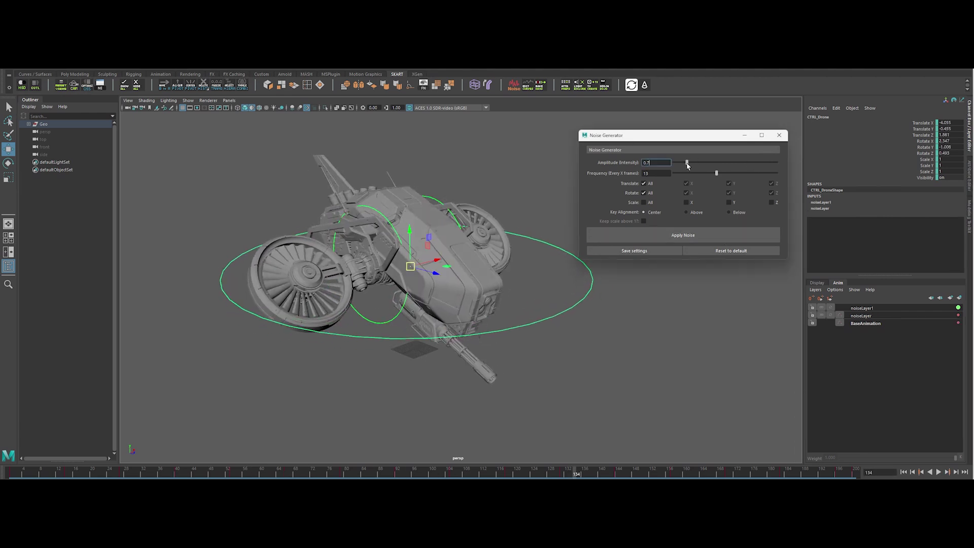
left_click(655, 195)
left_click(682, 235)
right_click(938, 471)
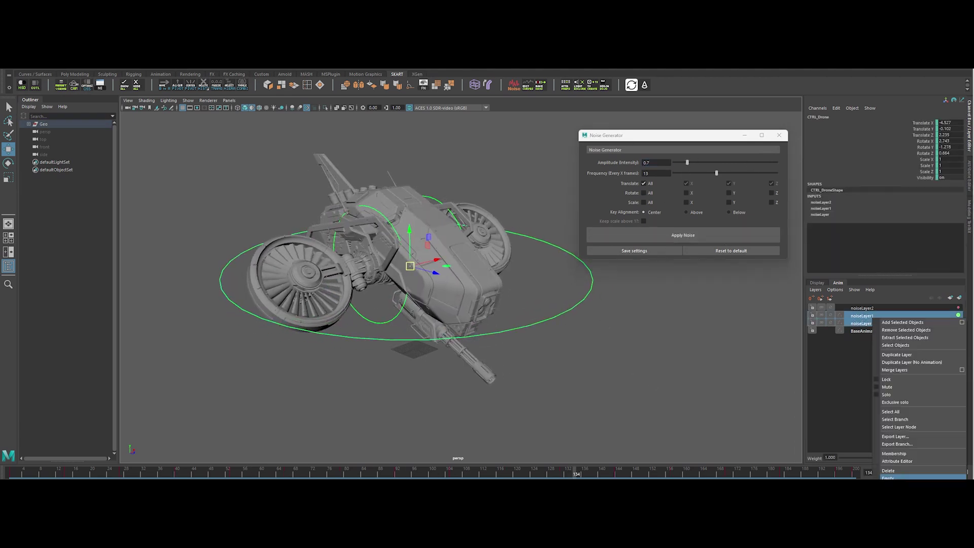
left_click(938, 472)
left_click(938, 472)
Step: Apply X-only rotation noise at amplitude 1.0 as a new layer and preview it
left_click_drag(688, 163, 693, 164)
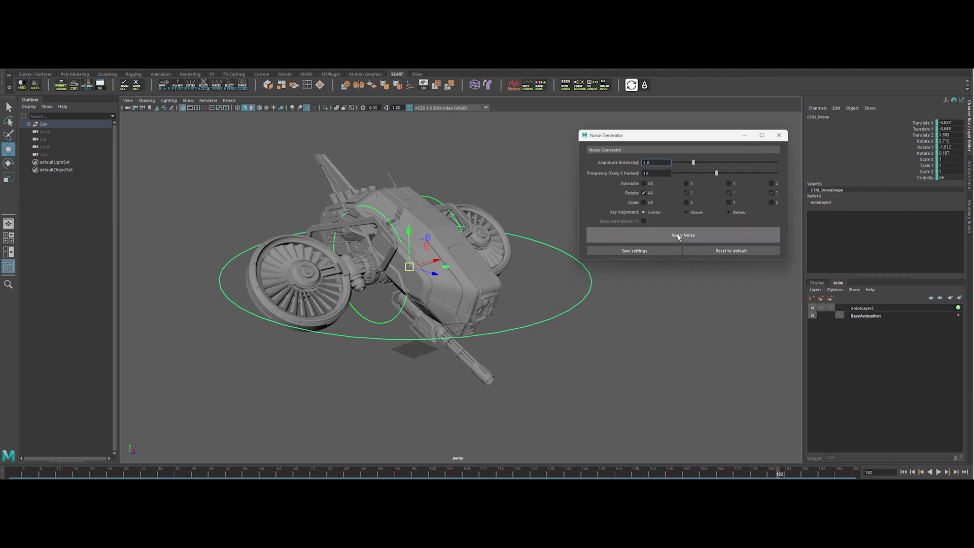
left_click(644, 193)
left_click(686, 193)
left_click(683, 234)
left_click(938, 472)
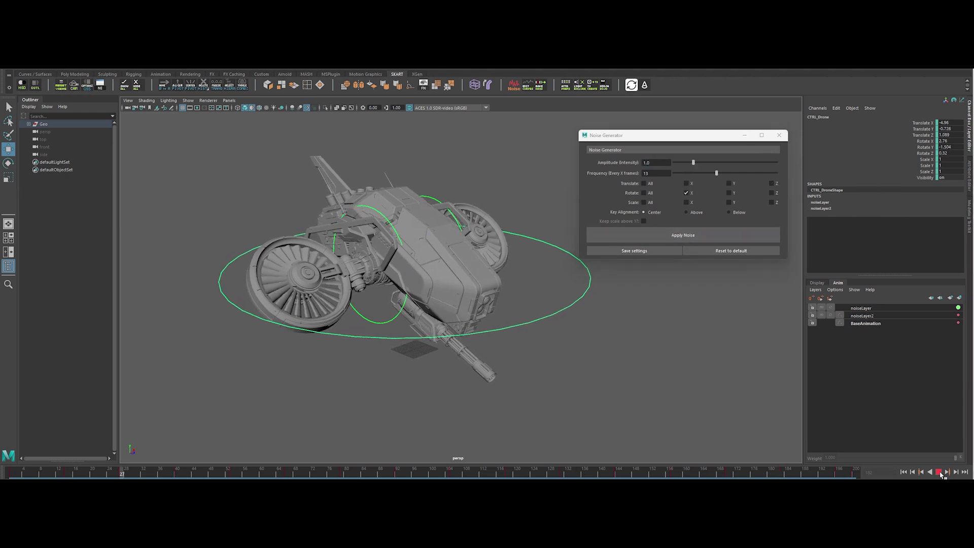
left_click(938, 472)
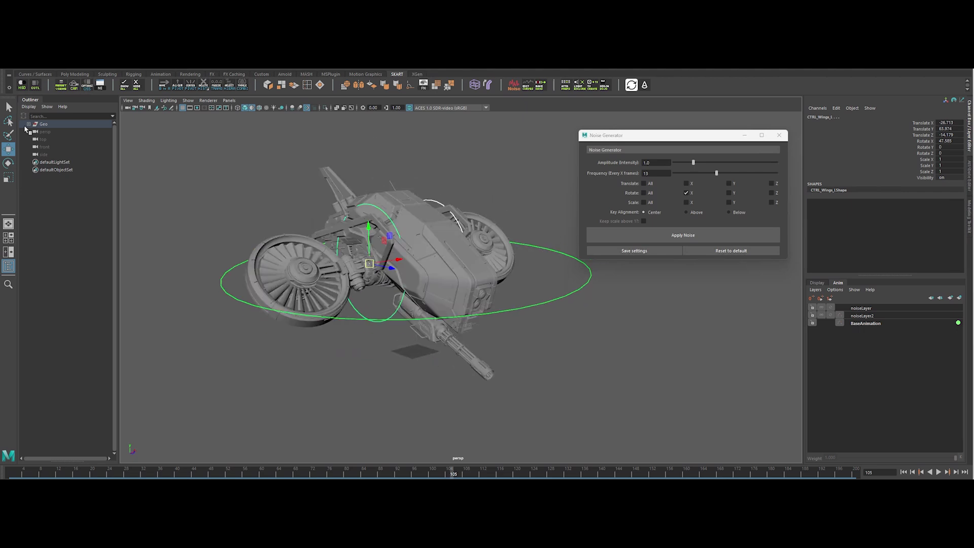
Step: Add noise at amplitude 1.6 to CTRL_Wings_L and CTRL_Wings_R as noiseLayer3
left_click_drag(426, 195, 566, 214)
left_click_drag(695, 163, 706, 163)
left_click(683, 234)
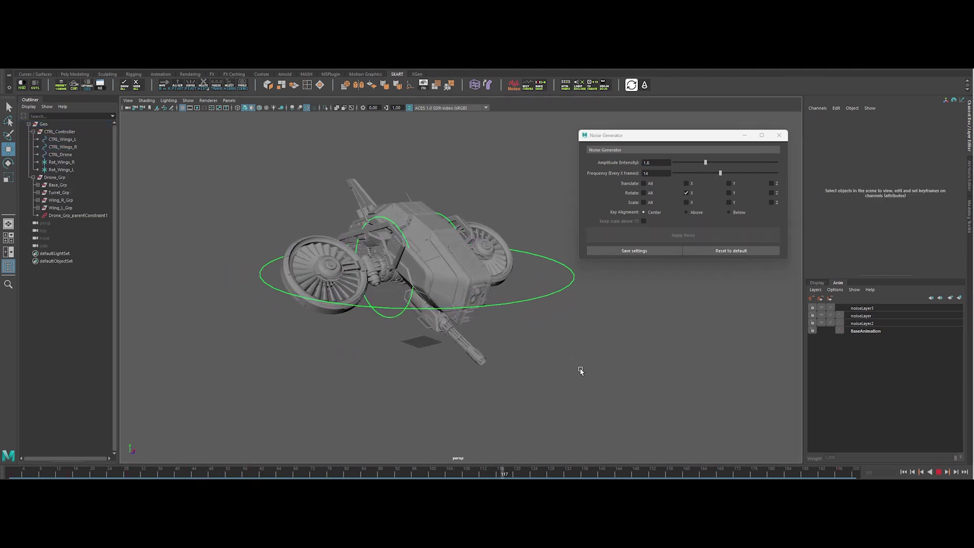
key("Escape")
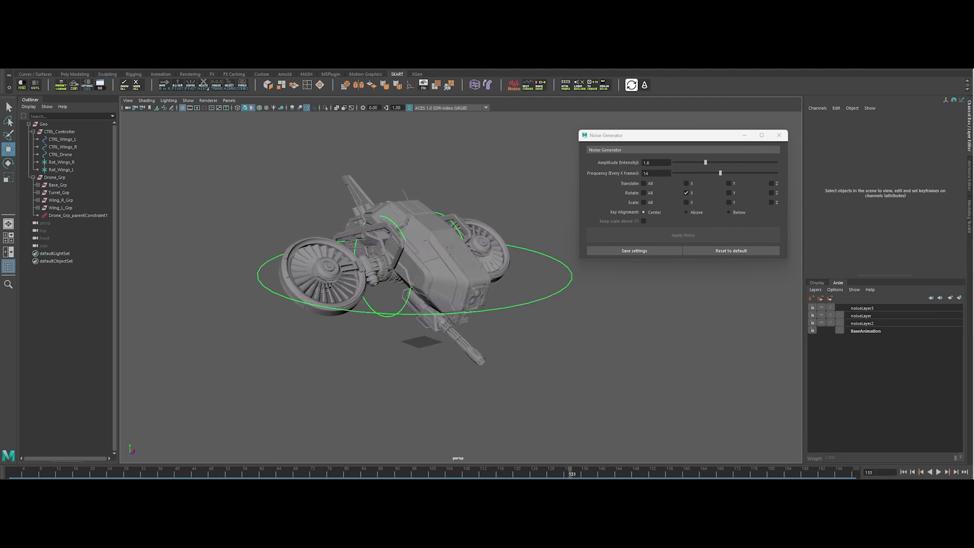
Step: Select CTRL_Drone and show its noise curves in the Graph Editor
left_click(493, 310)
left_click(528, 85)
left_click_drag(808, 104, 808, 148)
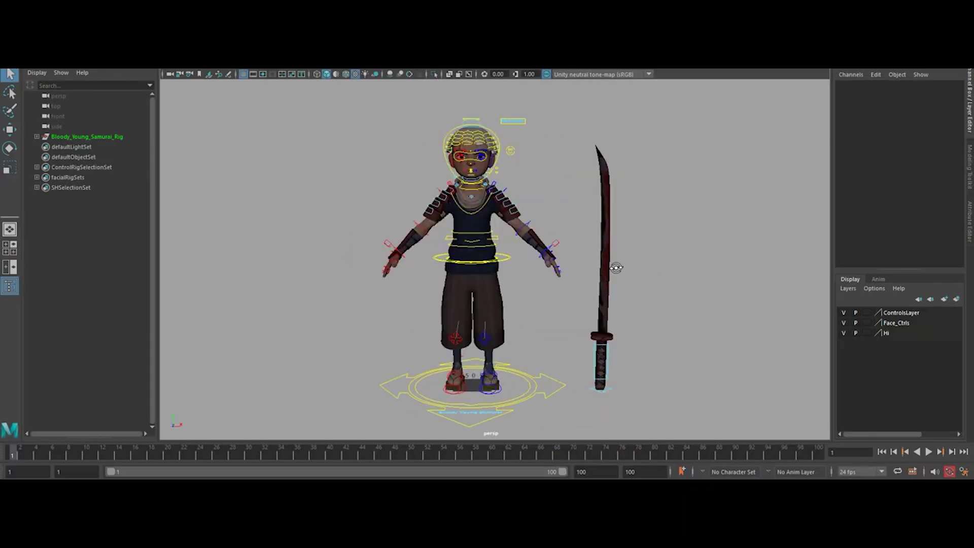
Step: Store the 219 rig controls in Quick_Isolate_GRP and isolate the back hair control
left_click_drag(616, 267, 576, 308, "alt")
left_click(689, 211)
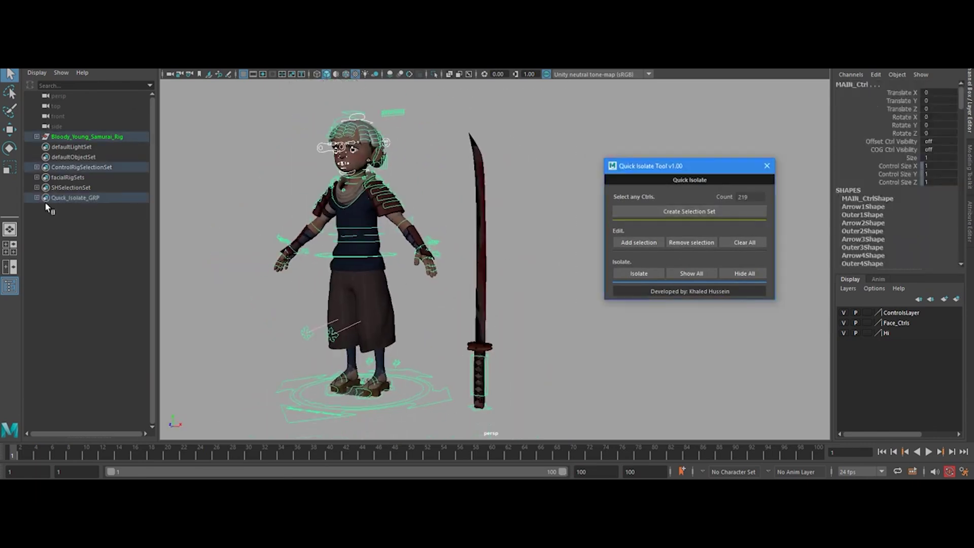
left_click(344, 164)
scroll(375, 256, "up", 5)
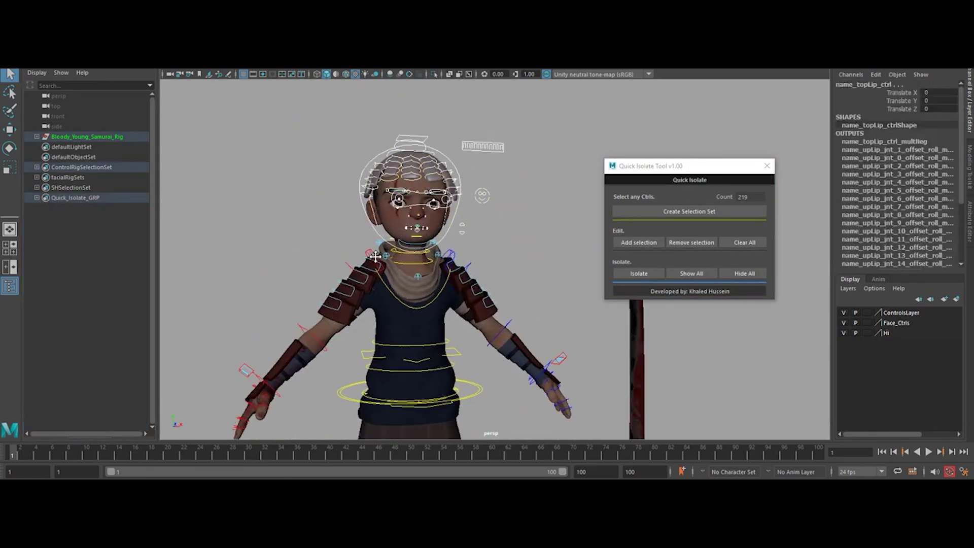
scroll(375, 256, "up", 2)
scroll(386, 241, "down", 6)
left_click(638, 273)
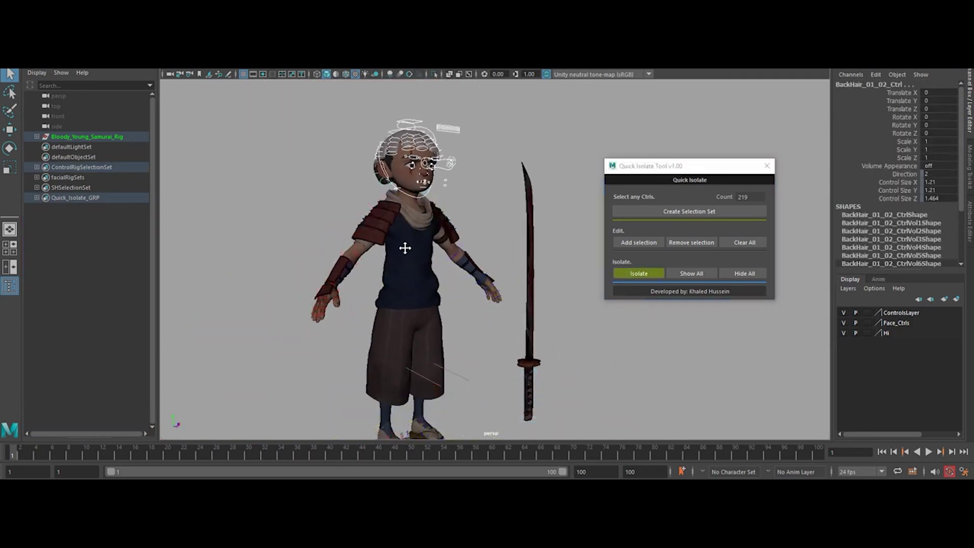
Step: Inspect the isolated head control, then show all rig controls again
left_click_drag(405, 248, 538, 284, "alt")
scroll(326, 279, "up", 5)
left_click_drag(660, 165, 773, 165)
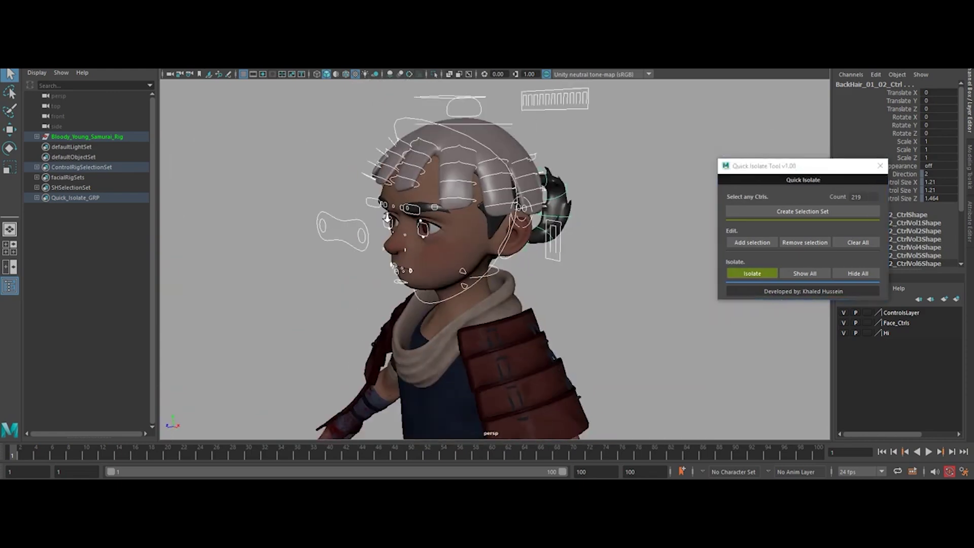
scroll(426, 256, "down", 4)
left_click_drag(385, 254, 446, 249, "alt")
left_click(752, 274)
scroll(487, 253, "down", 2)
scroll(470, 243, "up", 6)
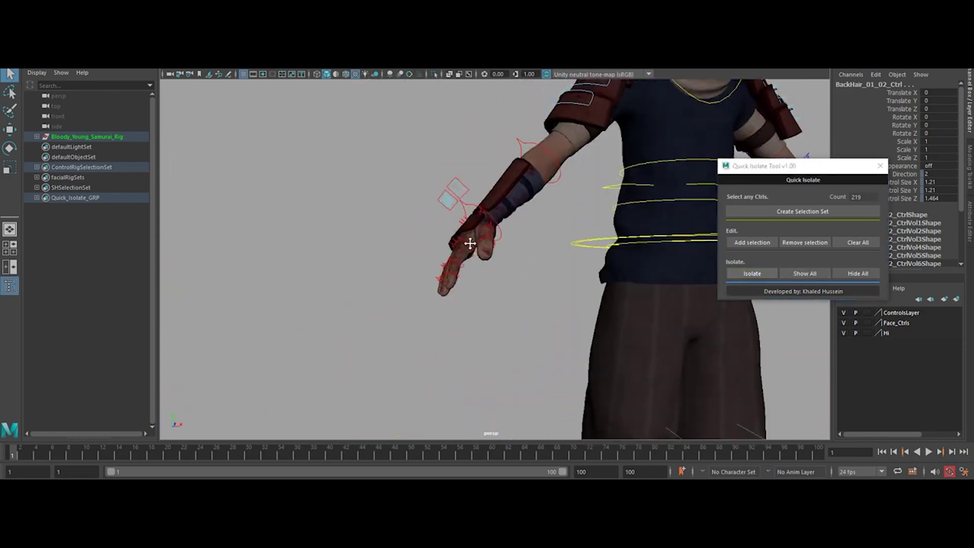
Step: Isolate a finger control, then clear the selection to reveal all controls
left_click(469, 244)
scroll(513, 336, "down", 3)
left_click_drag(514, 336, 628, 328, "alt")
left_click(752, 274)
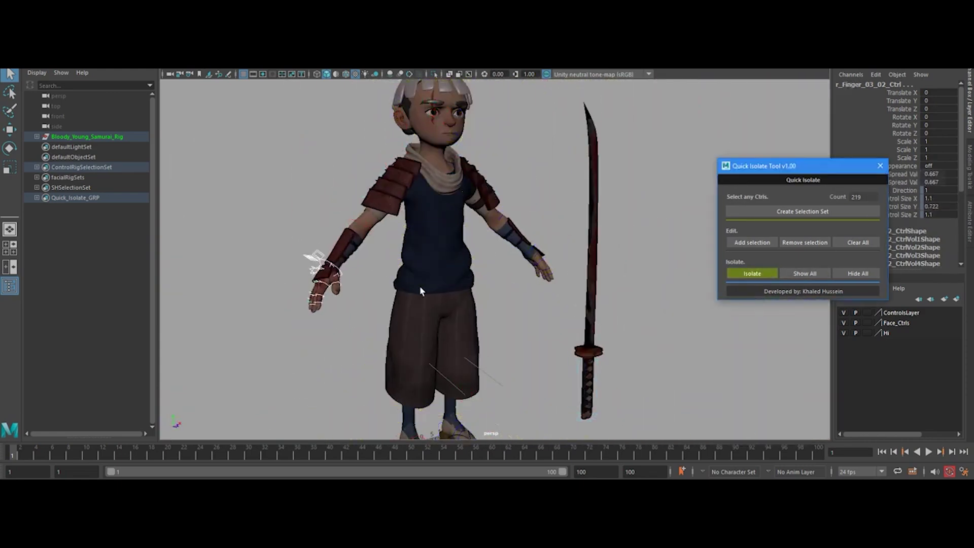
left_click_drag(420, 290, 485, 300, "alt")
scroll(485, 299, "up", 5)
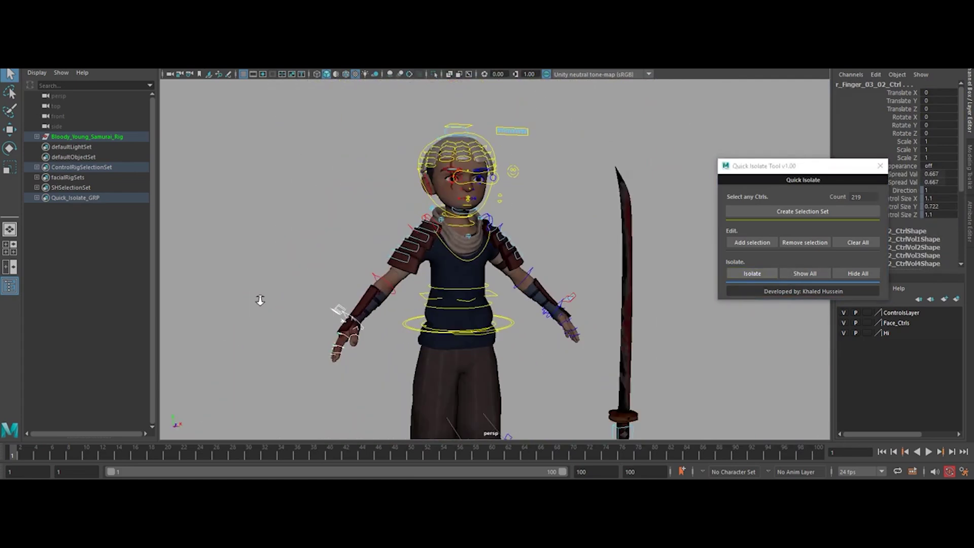
scroll(260, 300, "down", 3)
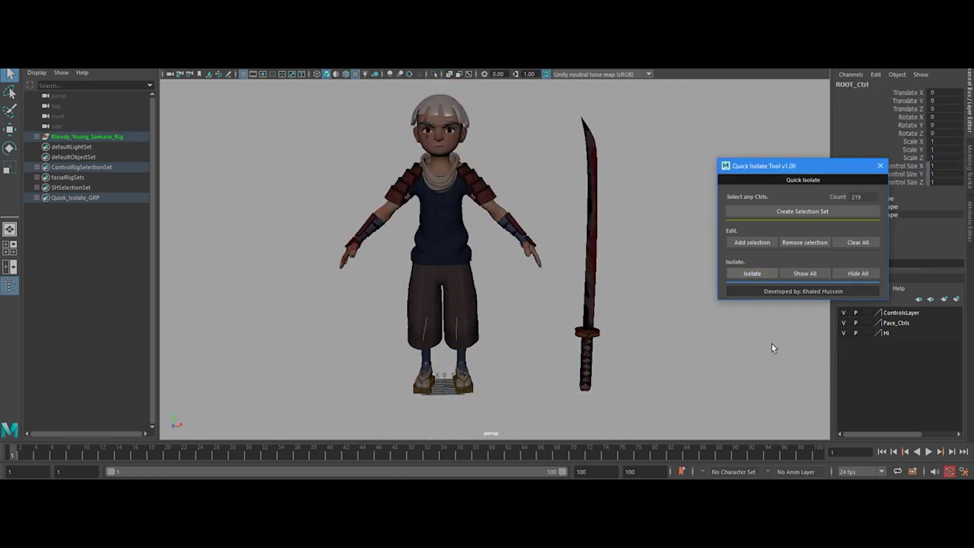
left_click(656, 309)
middle_click_drag(656, 309, 568, 311, "alt")
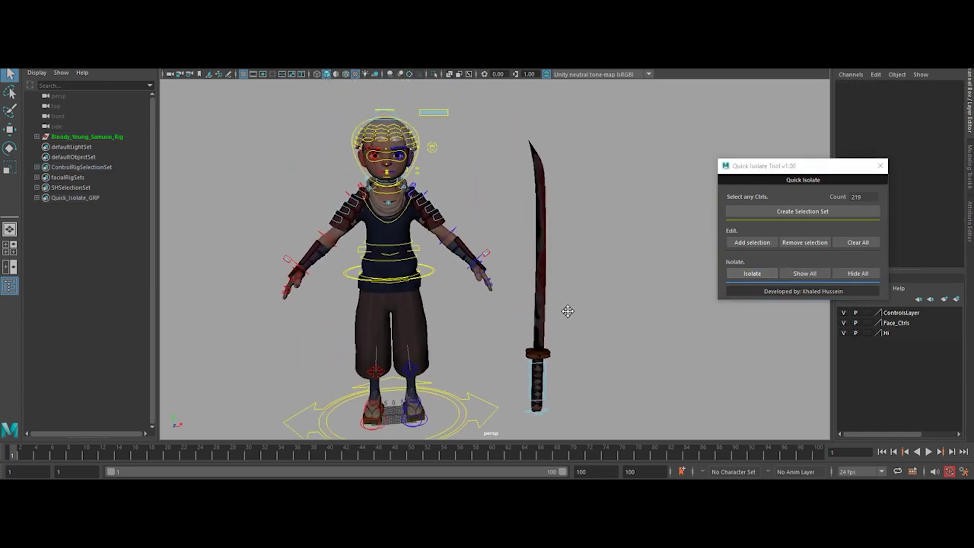
Step: Select the left shoulder control and isolate it
left_click(539, 258)
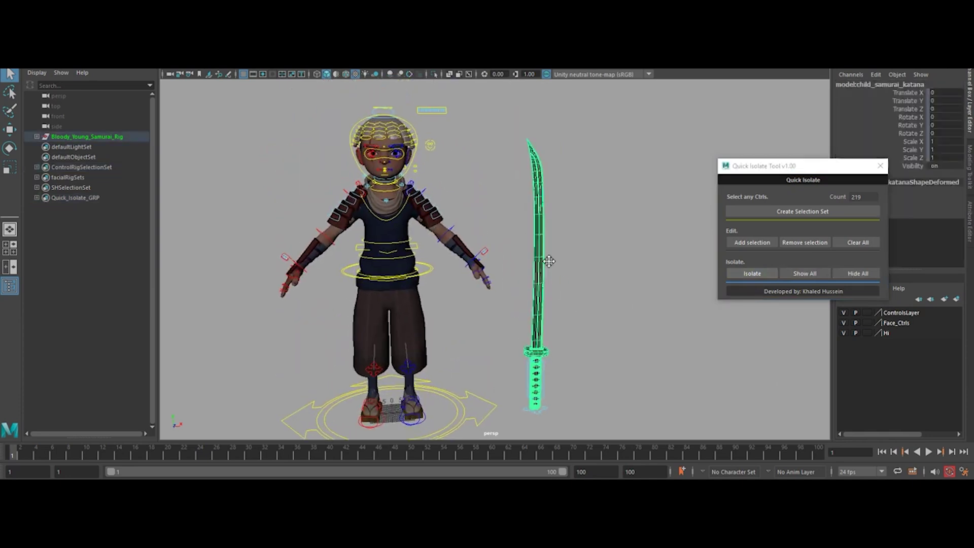
left_click(583, 241)
middle_click_drag(583, 241, 407, 302, "alt")
scroll(376, 217, "up", 3)
left_click(376, 217)
scroll(438, 239, "up", 1)
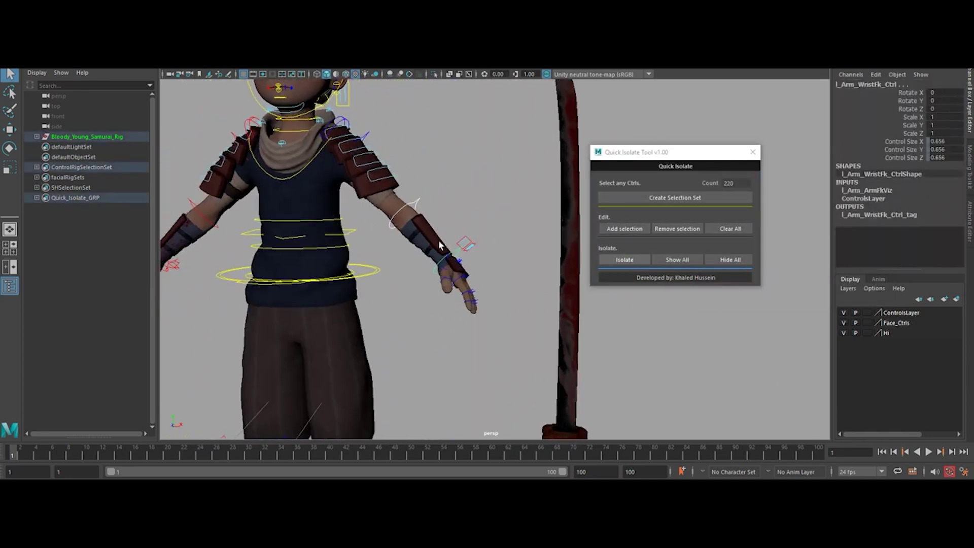
scroll(439, 239, "down", 3)
left_click(372, 189)
left_click(624, 259)
Step: Select the katana, then the left arm switch control
scroll(406, 299, "up", 3)
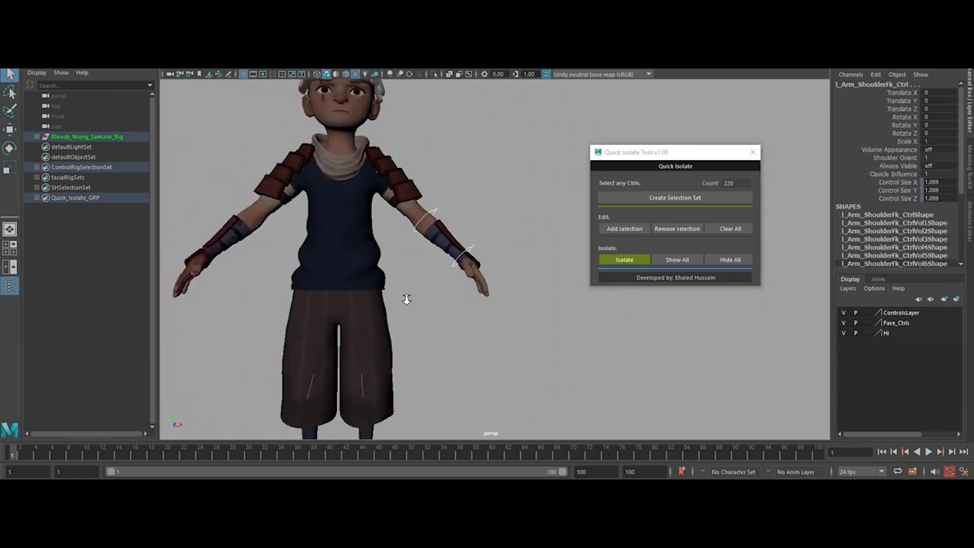
scroll(407, 299, "down", 3)
left_click_drag(407, 299, 470, 290, "alt")
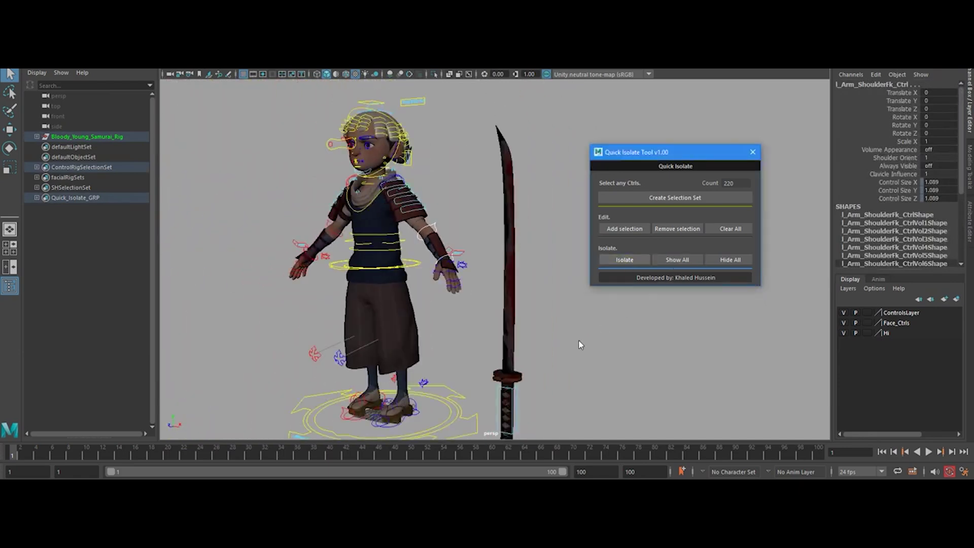
left_click(509, 317)
middle_click_drag(508, 317, 495, 297, "alt")
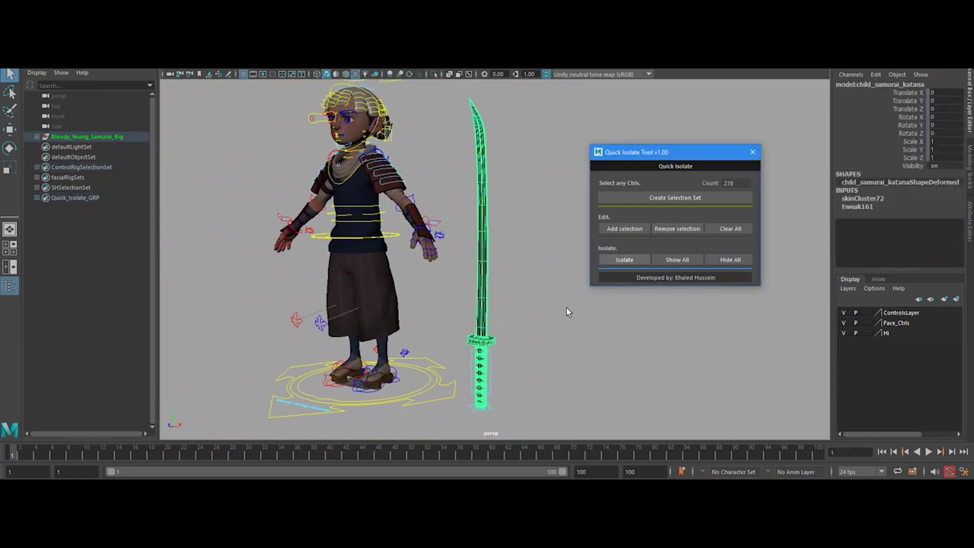
left_click(619, 230)
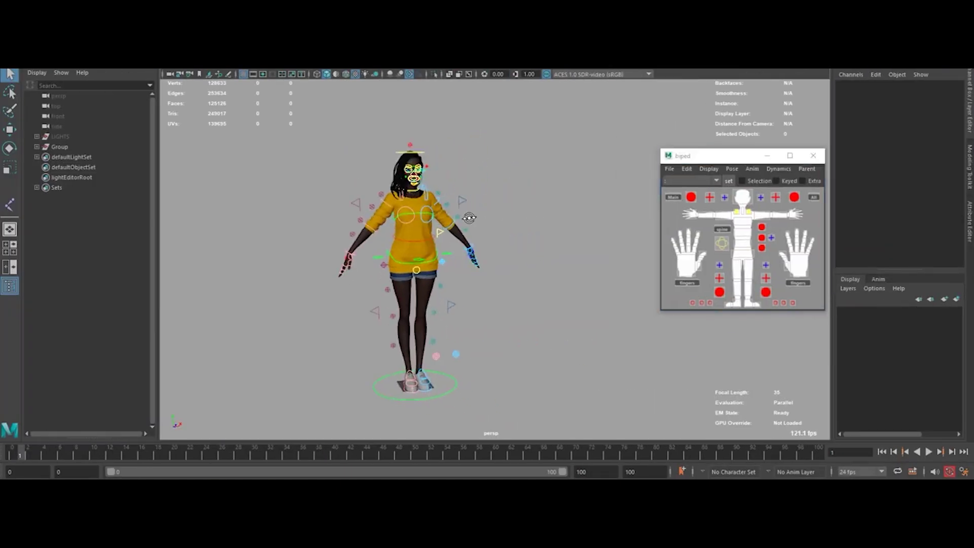
Step: Set viewport colour management to Unity neutral tone-map
scroll(470, 218, "up", 3)
left_click(598, 74)
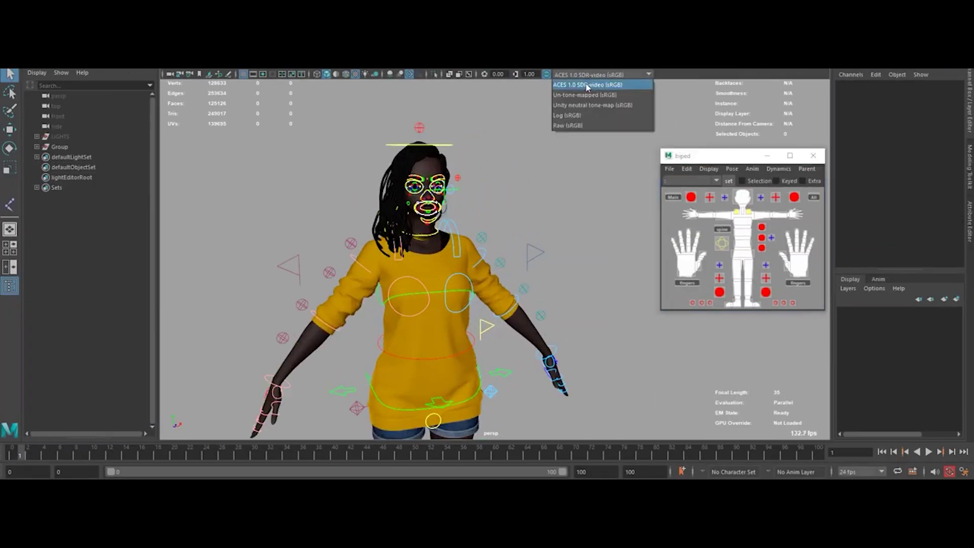
left_click(594, 126)
scroll(456, 202, "up", 3)
scroll(433, 226, "down", 5)
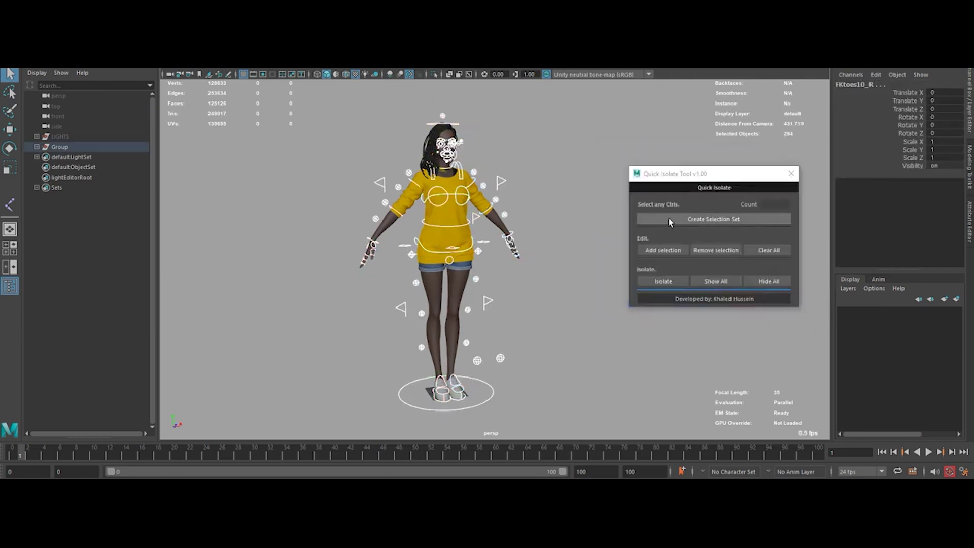
Step: Store the 284 rig controls as an isolate set and isolate the face controls
left_click(668, 217)
scroll(455, 272, "up", 5)
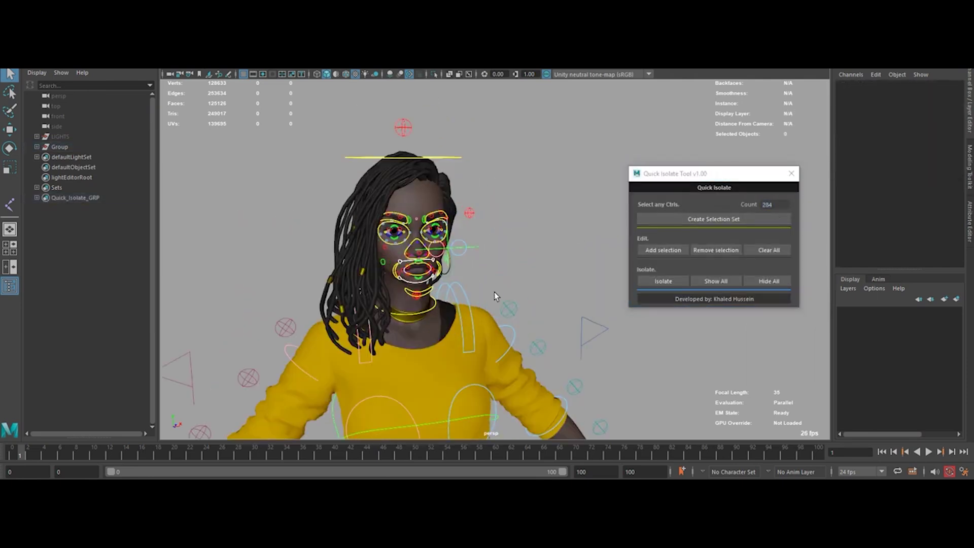
left_click_drag(496, 296, 406, 127)
scroll(405, 127, "down", 1)
left_click(663, 281)
Step: Select the root controls and isolate them
left_click_drag(351, 289, 456, 284, "alt")
scroll(500, 282, "down", 5)
left_click_drag(615, 288, 336, 272, "alt")
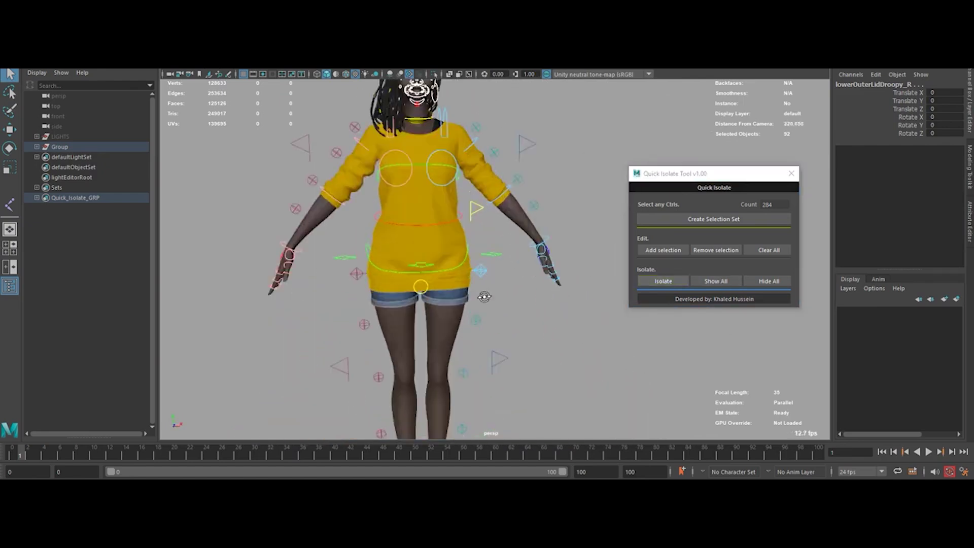
scroll(336, 272, "up", 3)
left_click(378, 273)
left_click_drag(403, 292, 355, 296, "alt")
scroll(355, 297, "down", 3)
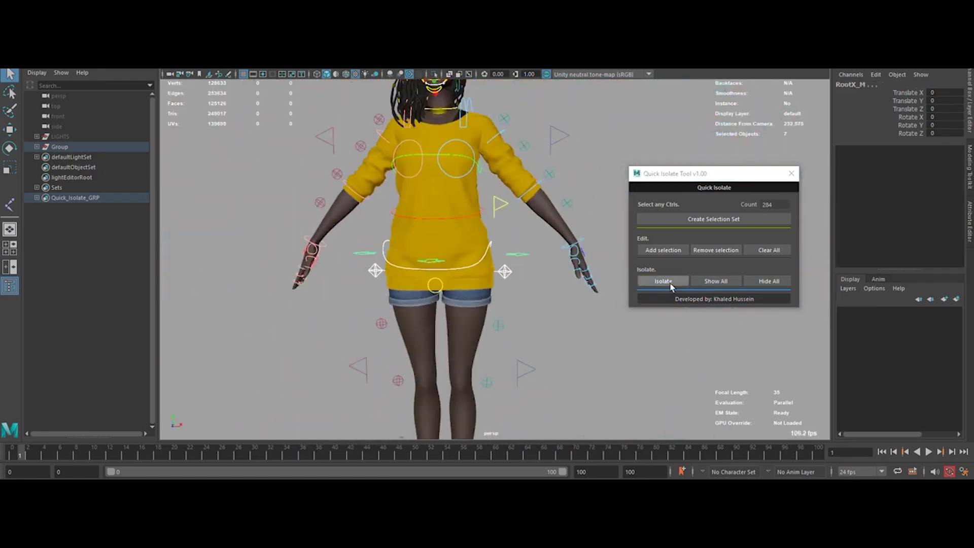
left_click(663, 280)
Step: Turn off the root isolation, leaving all rig controls hidden
mouse_move(356, 238)
left_mouse_down("alt")
mouse_move(256, 237)
mouse_move(370, 236)
left_mouse_up("alt")
scroll(370, 236, "up", 3)
left_click(663, 281)
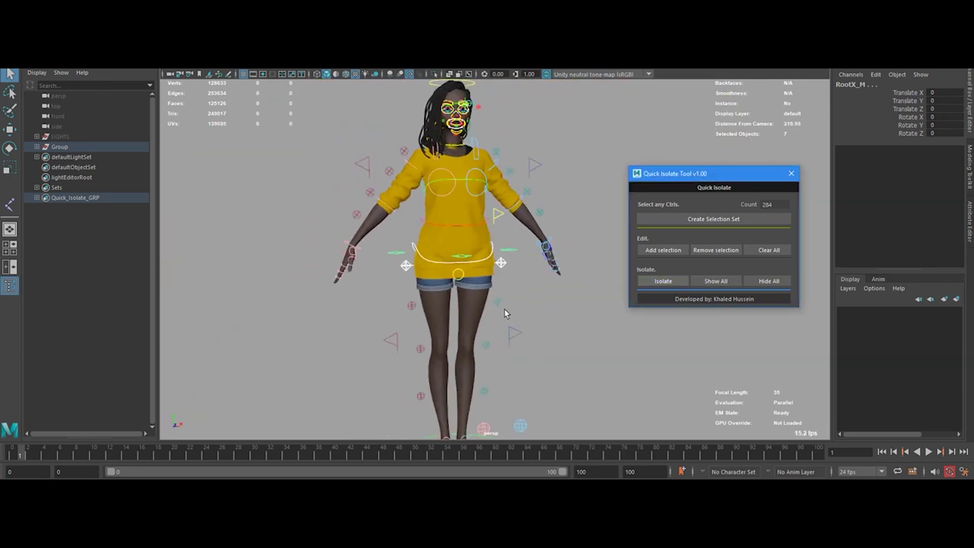
scroll(451, 293, "up", 3)
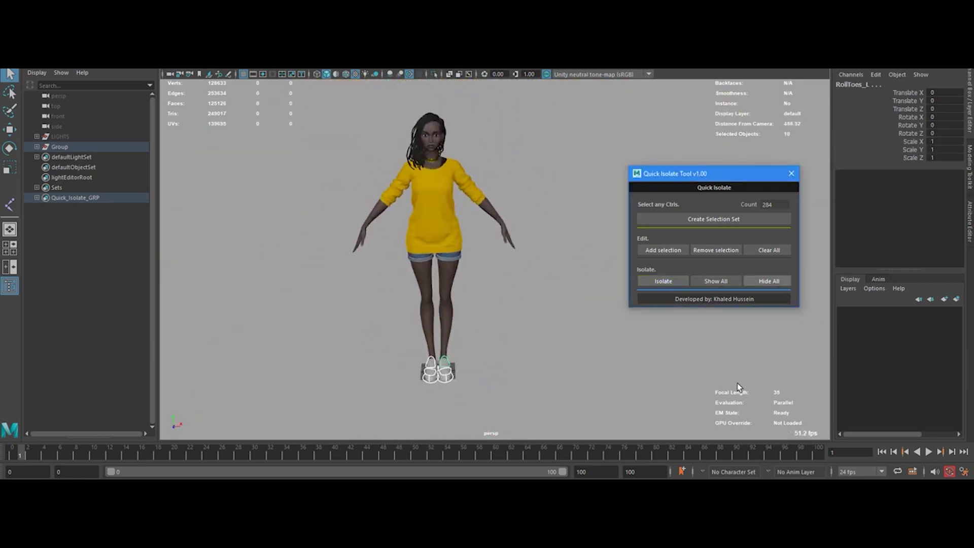